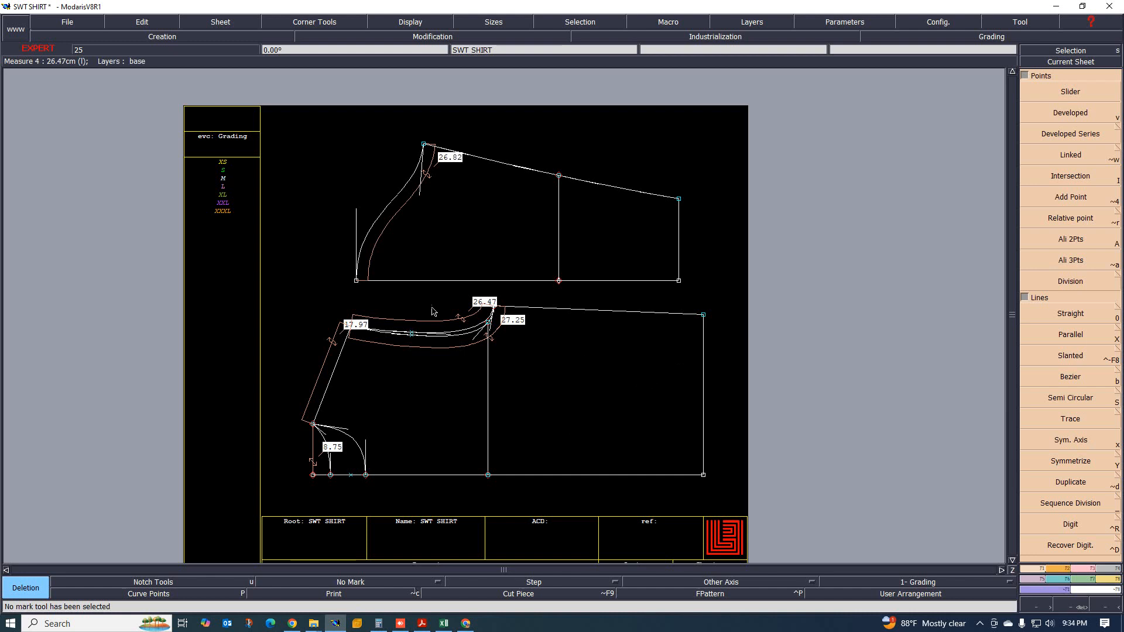
- Switch to the PDF tech pack and examine the zip-sweatshirt's sketch, packaging and stitch definition pages
scroll(434, 308, "up", 2)
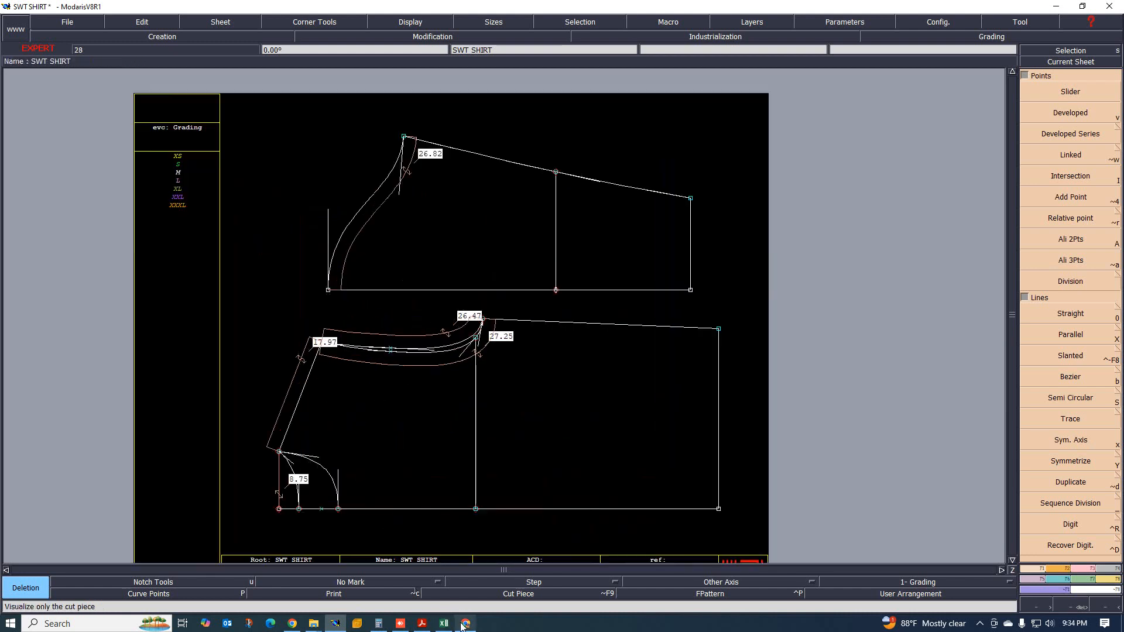
left_click(421, 626)
scroll(534, 437, "down", 2)
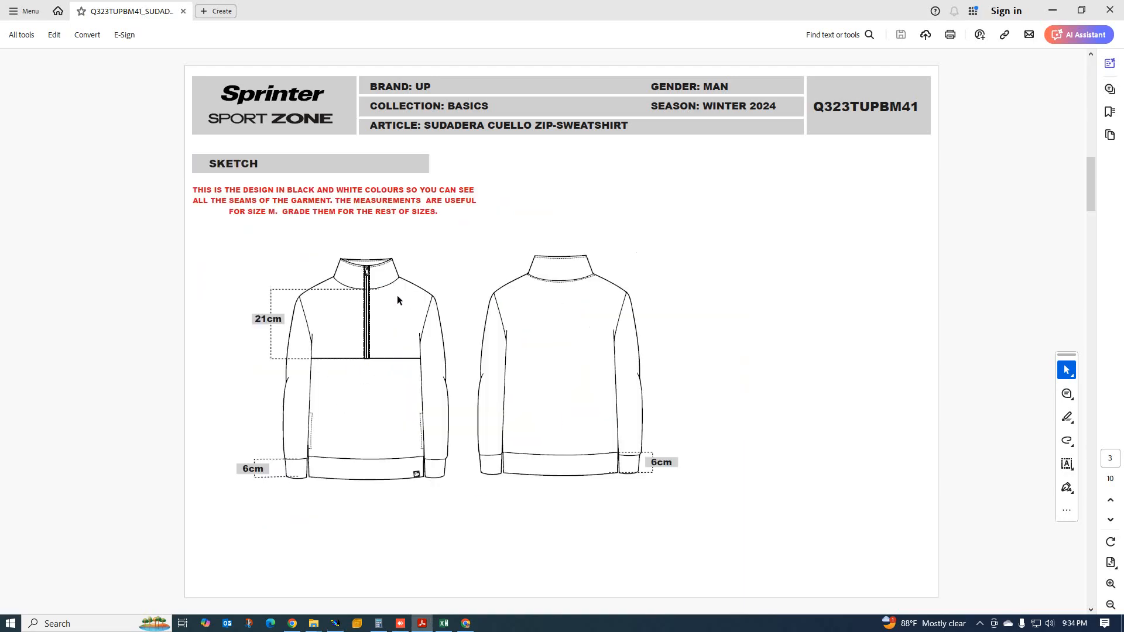
scroll(355, 321, "down", 4)
scroll(345, 340, "down", 2)
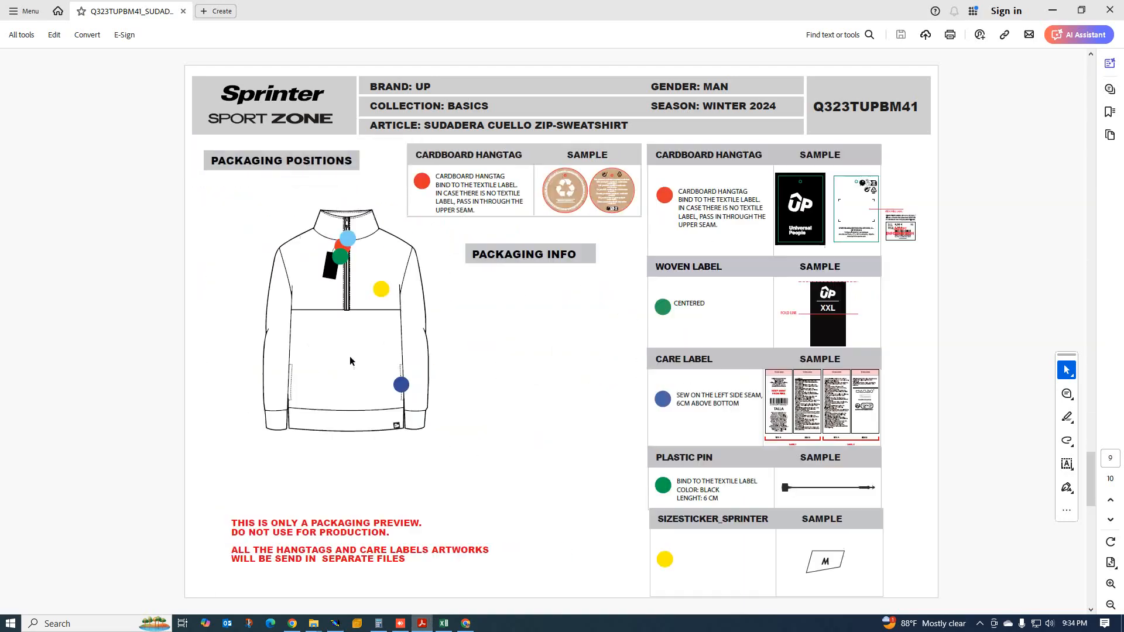
scroll(359, 351, "up", 2)
scroll(356, 346, "down", 1)
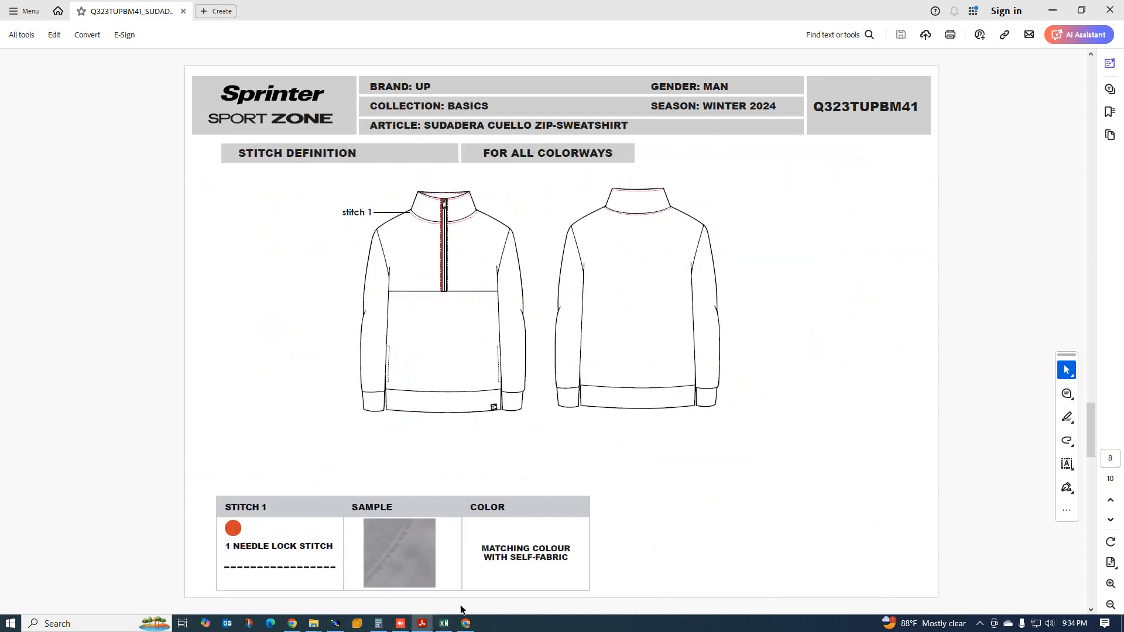
- Switch to the Excel size chart and review the finished garment measurements for size M
left_click(450, 625)
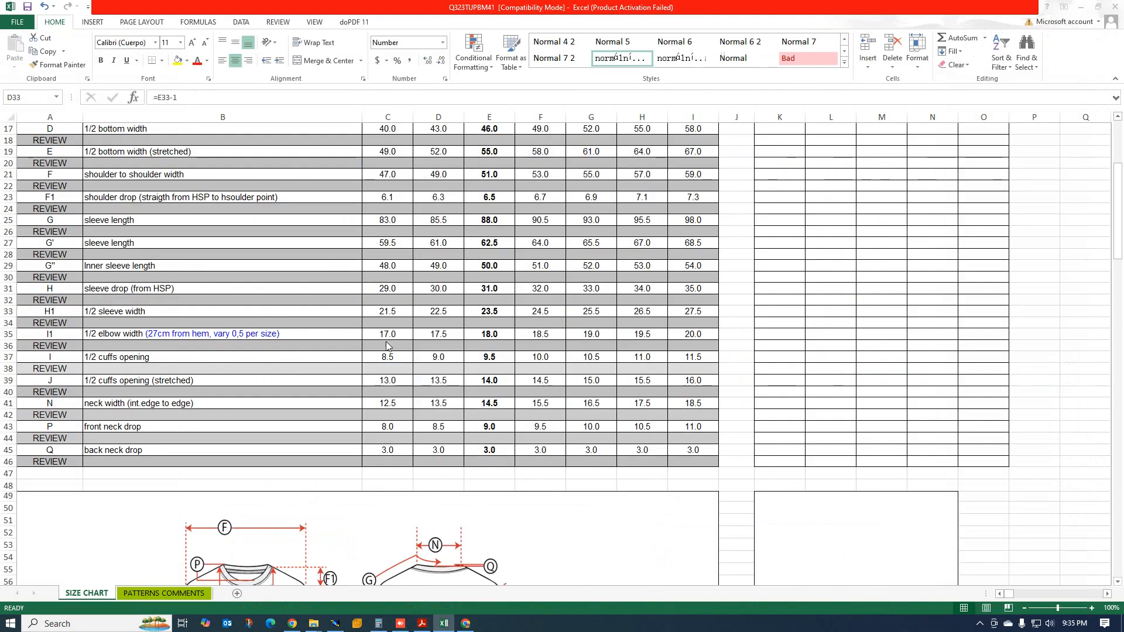
scroll(457, 365, "up", 5)
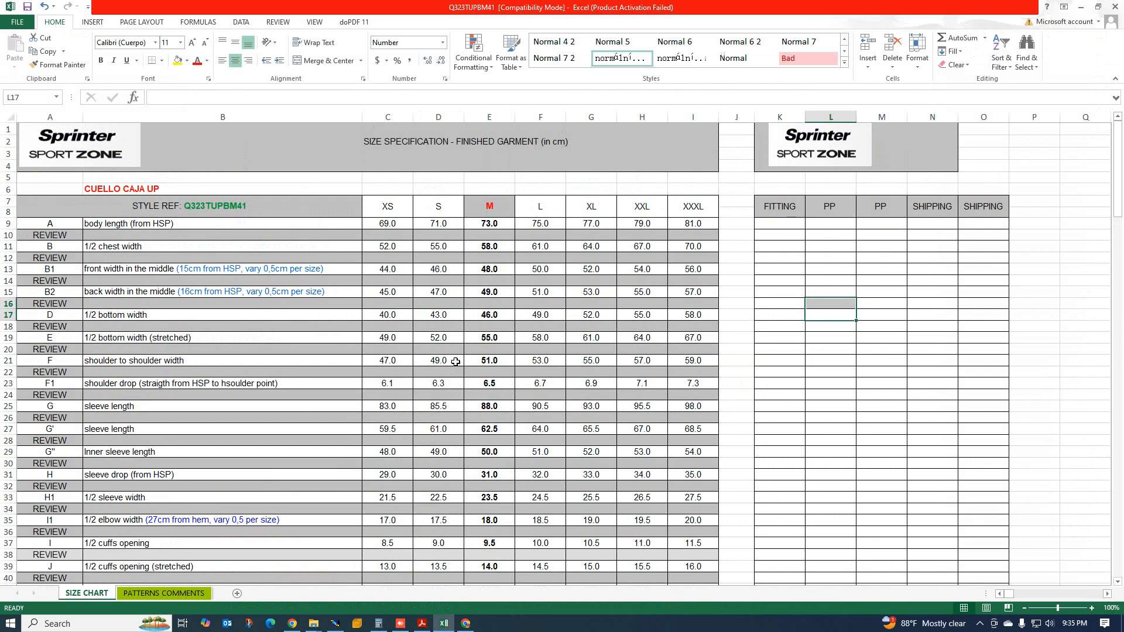
scroll(456, 361, "down", 10)
scroll(456, 361, "up", 7)
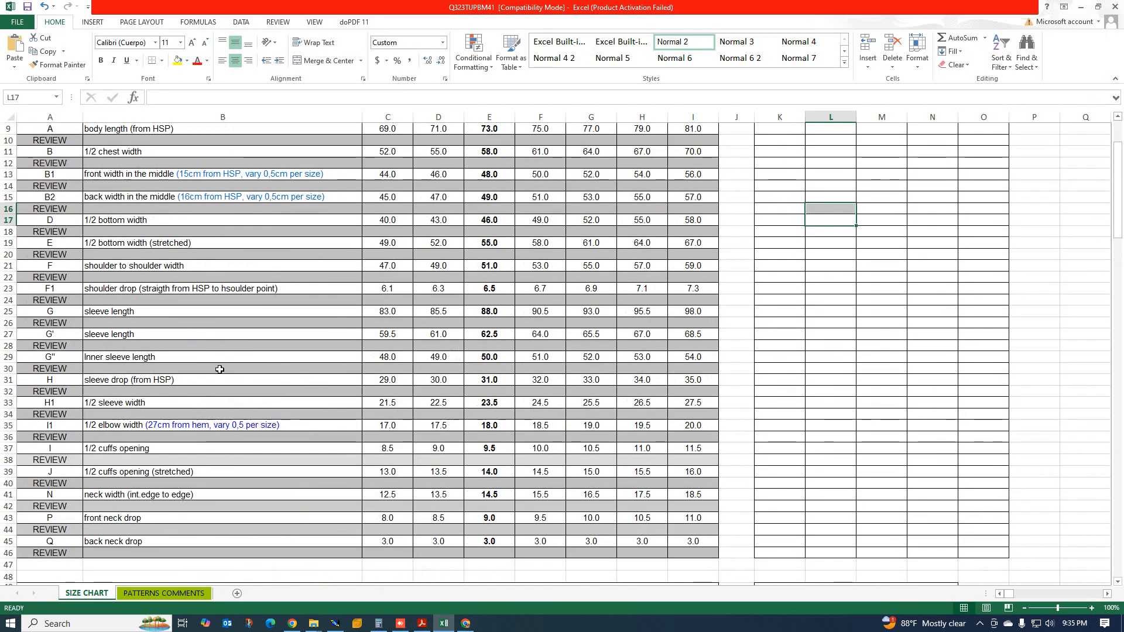
scroll(418, 392, "up", 3)
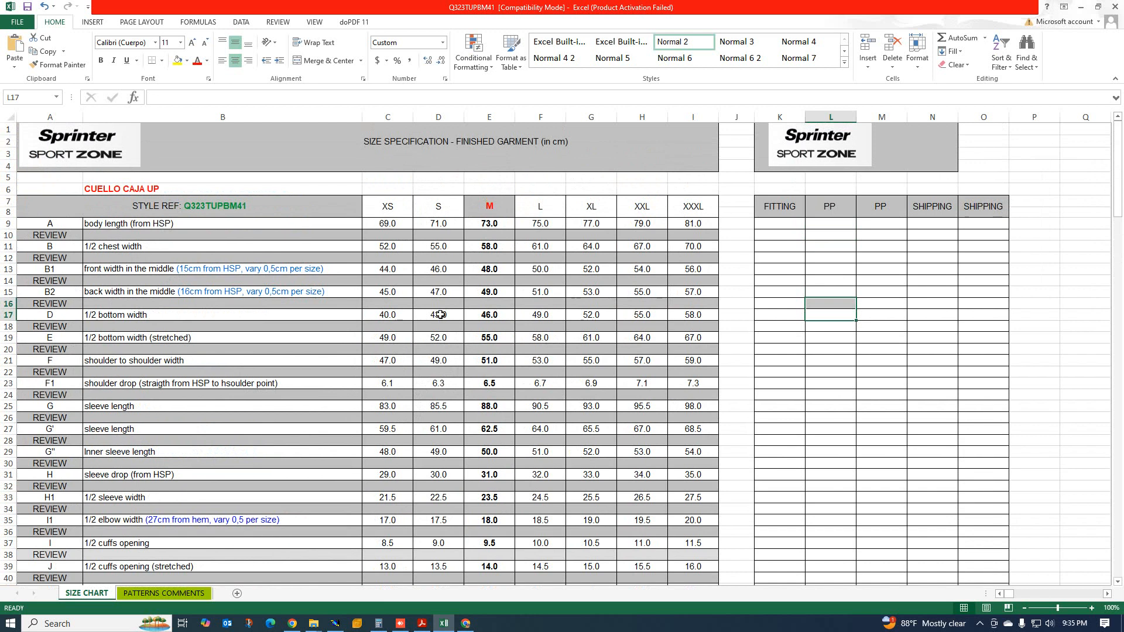
scroll(485, 350, "down", 3)
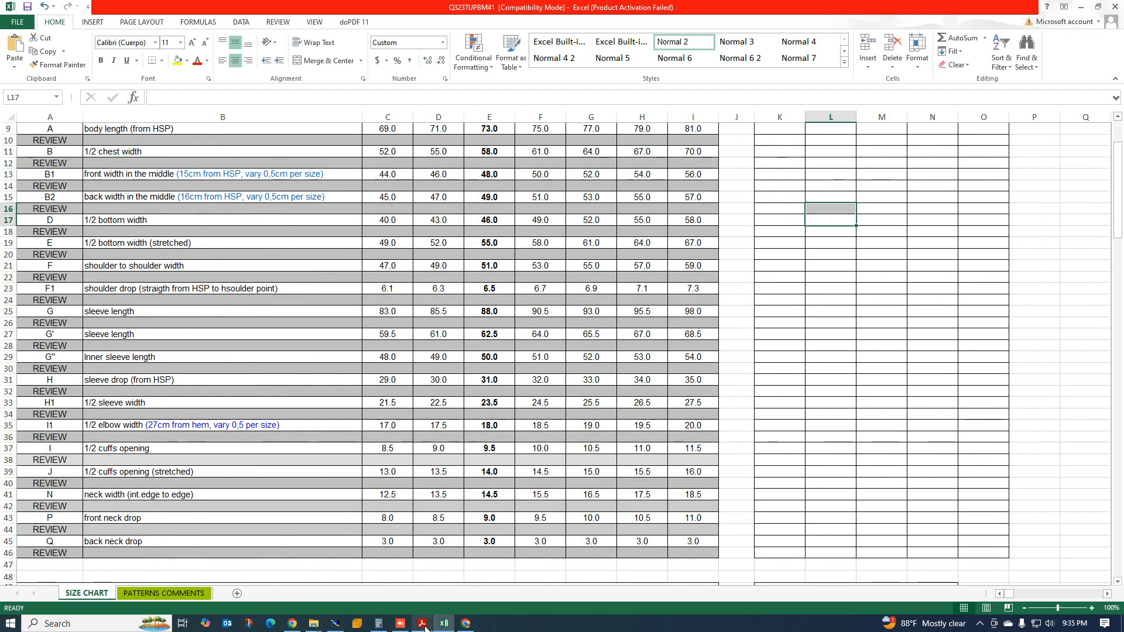
- Switch back to Modaris and construct a rectangle 12 cm wide and -55 cm high beside the body and sleeve drafts
left_click(335, 623)
scroll(658, 299, "up", 3)
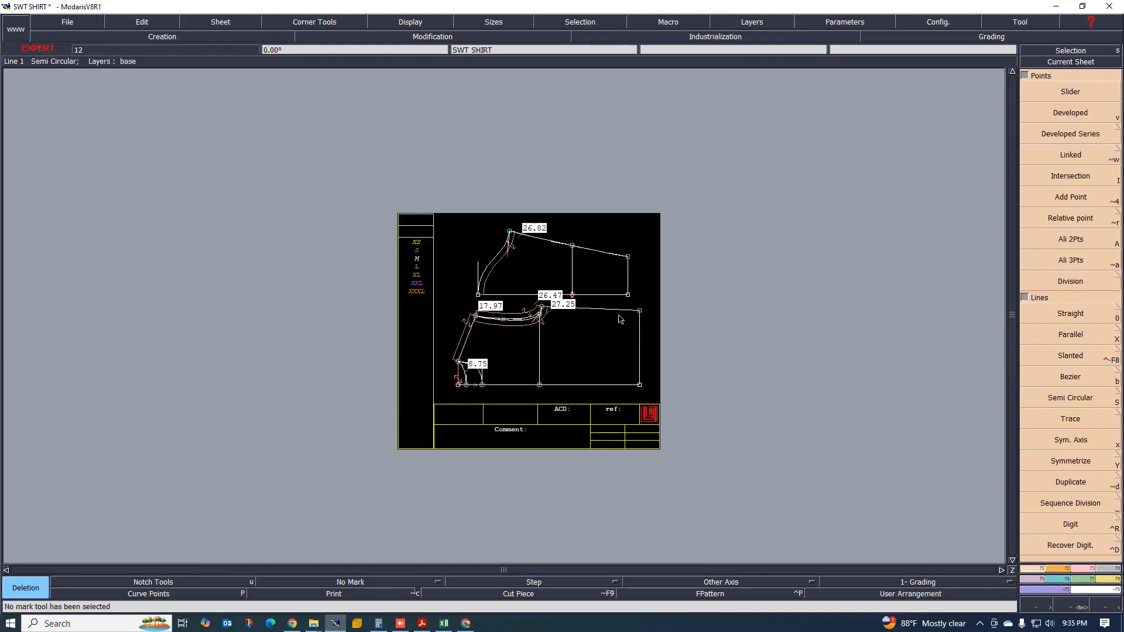
scroll(653, 297, "down", 3)
scroll(653, 297, "up", 2)
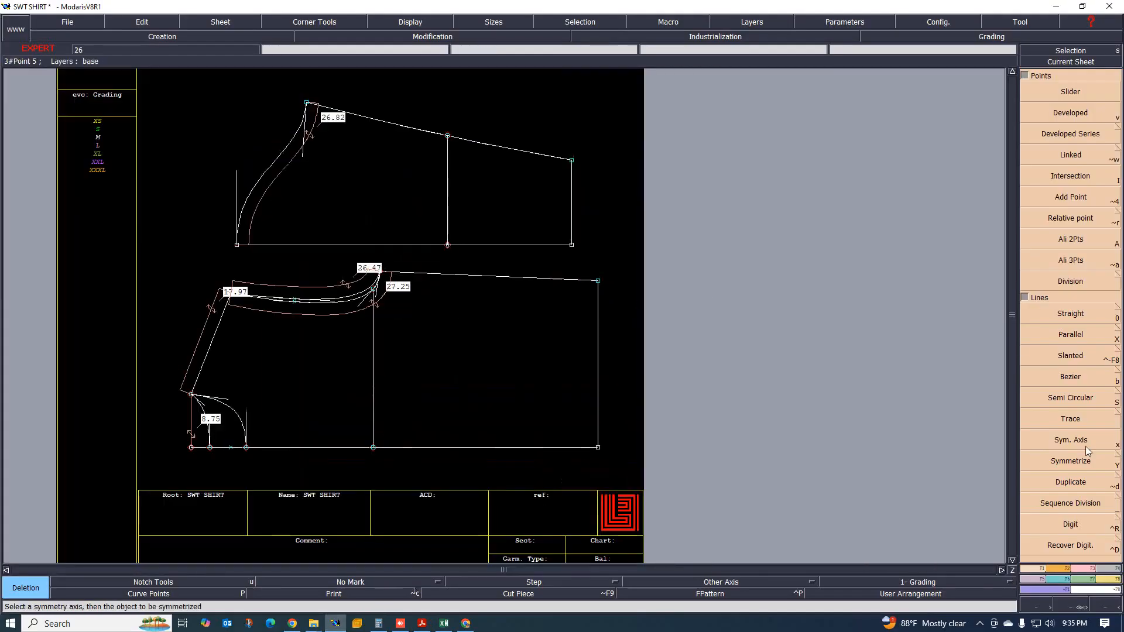
left_click(1063, 568)
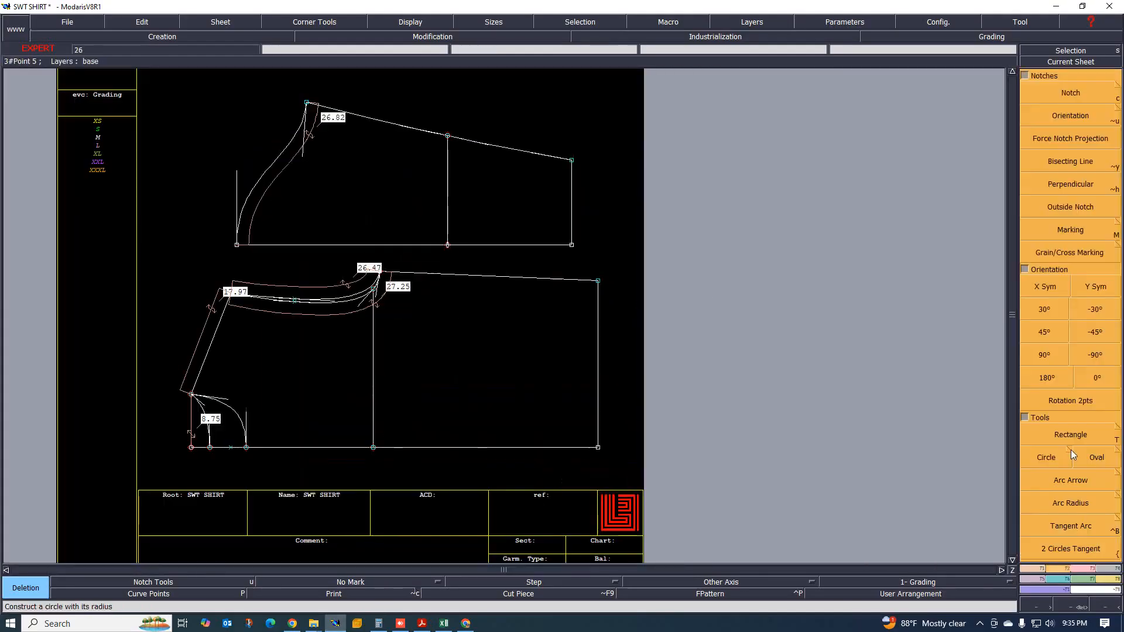
left_click(1073, 432)
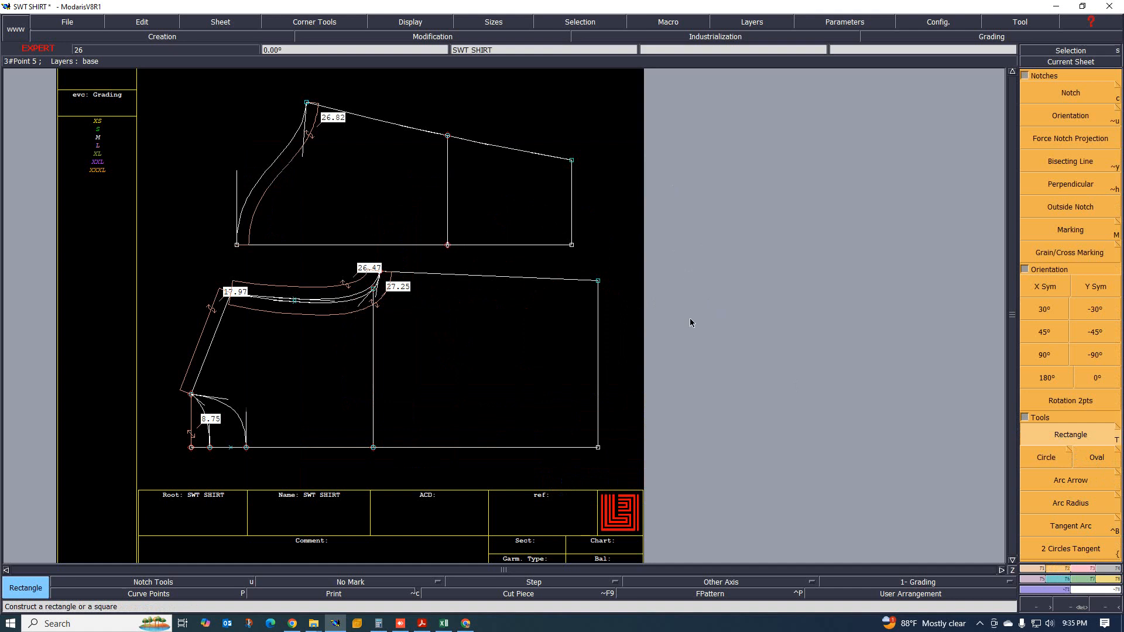
left_click(633, 138)
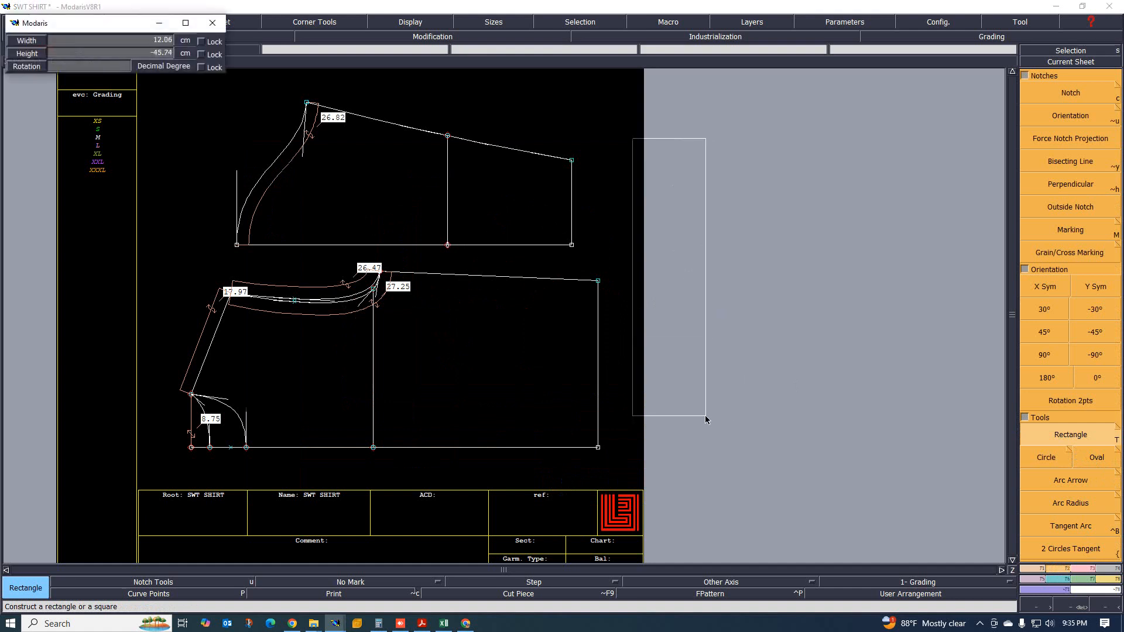
type("55.25")
type("12")
key("Tab")
key("BackSpace")
type("-55")
key("Return")
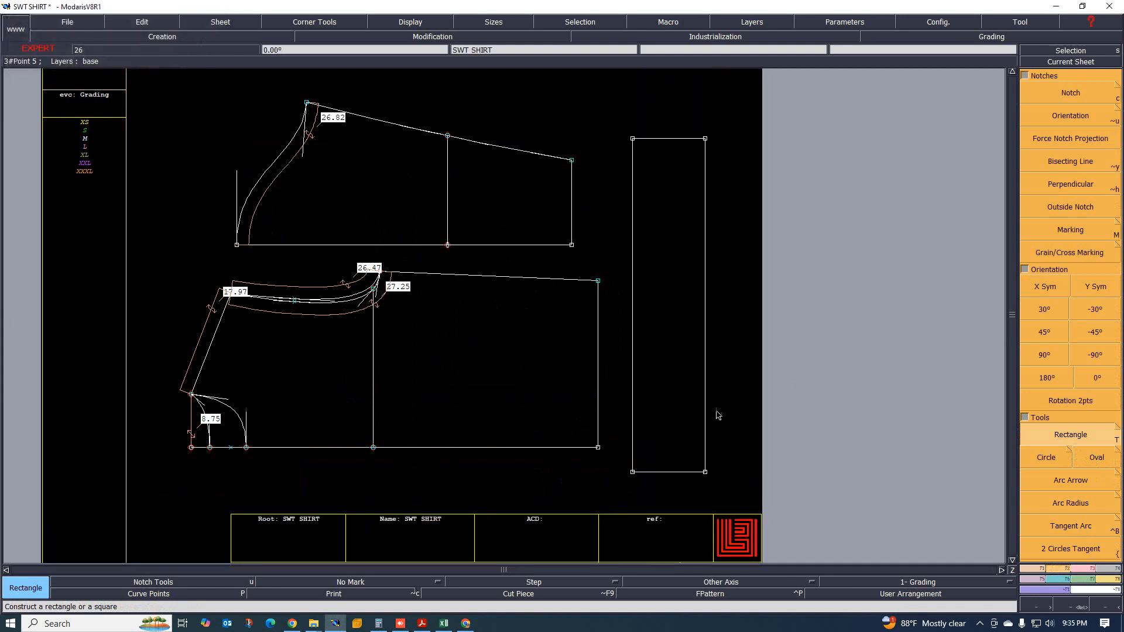
- Create a line parallel to the new rectangle's lower short edge at a distance of -9.5 cm
scroll(703, 439, "up", 2)
scroll(685, 462, "down", 2)
scroll(615, 445, "up", 1)
scroll(615, 427, "down", 2)
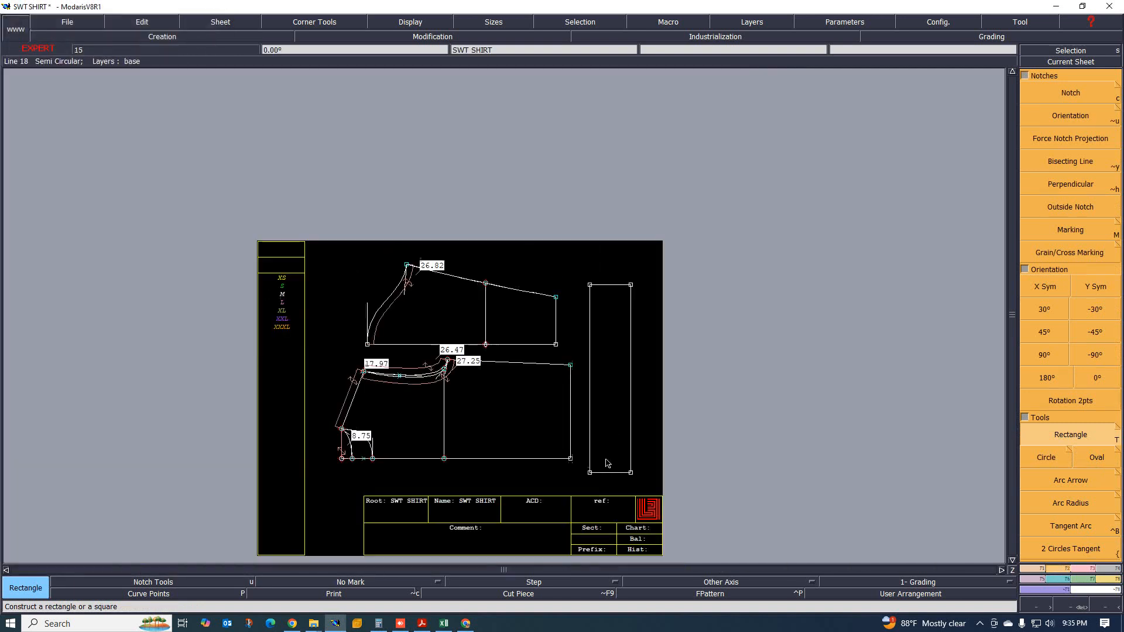
scroll(627, 417, "down", 2)
scroll(619, 427, "up", 3)
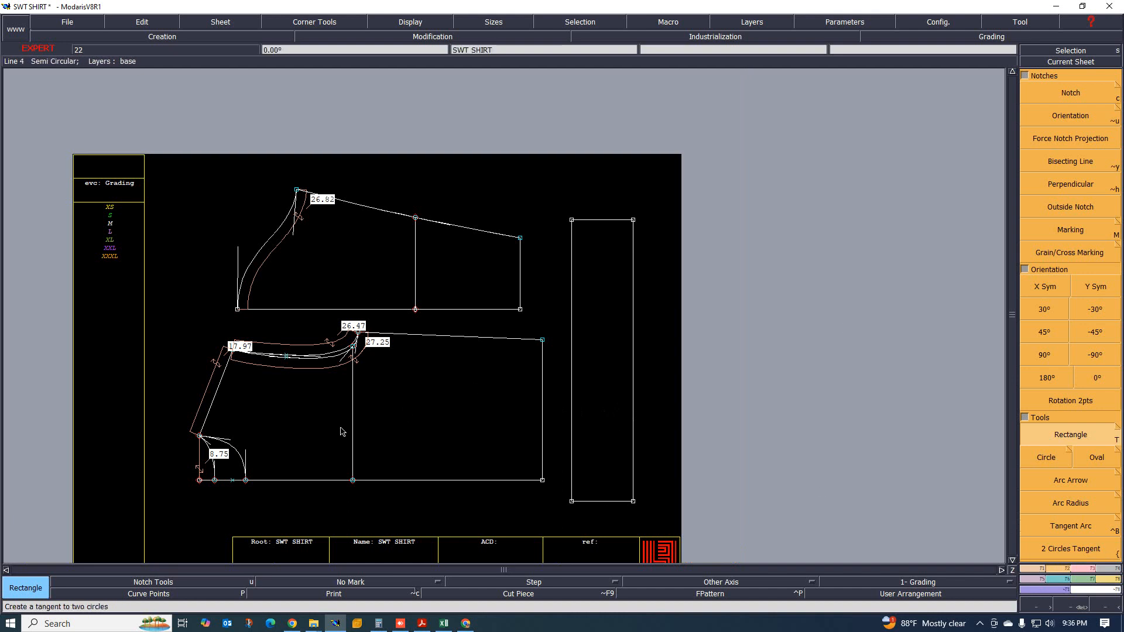
left_click(1042, 569)
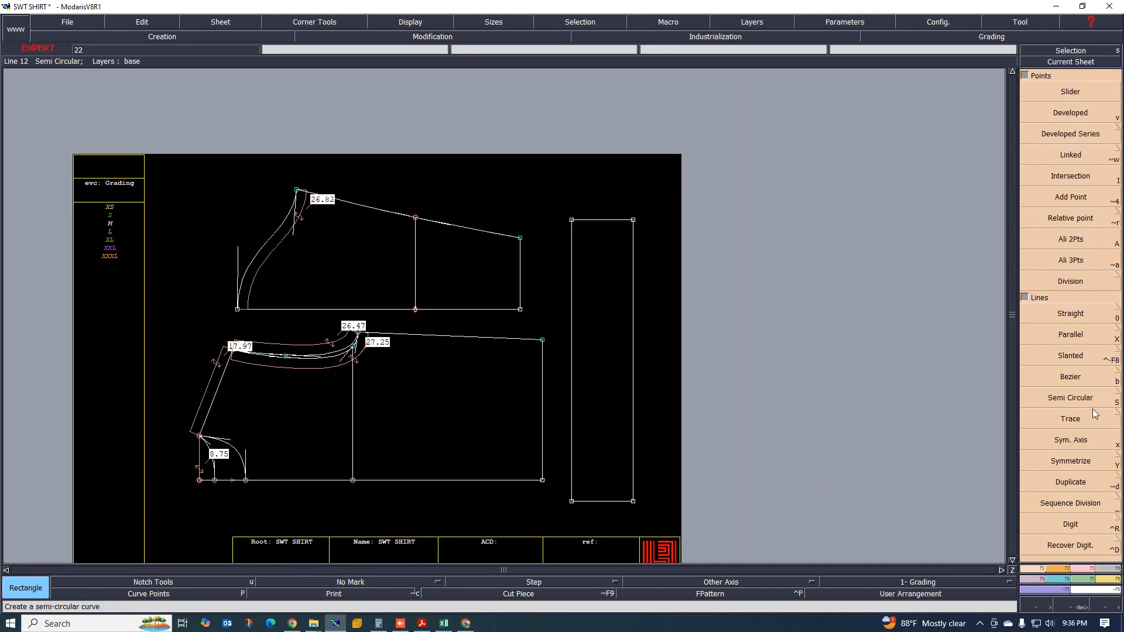
left_click(1071, 336)
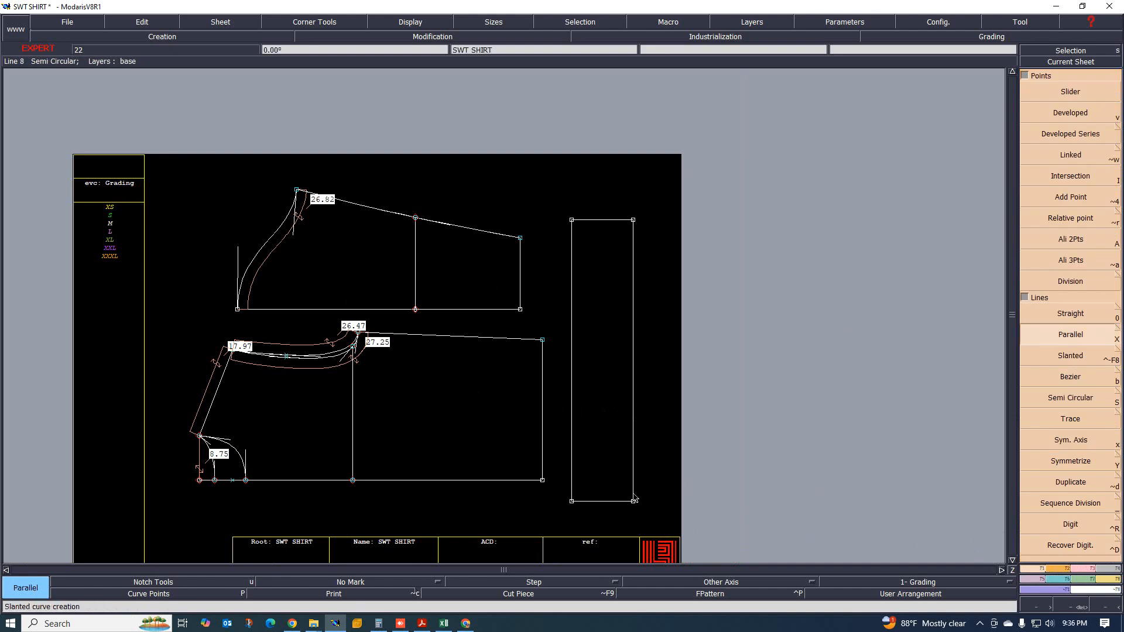
left_click(597, 501)
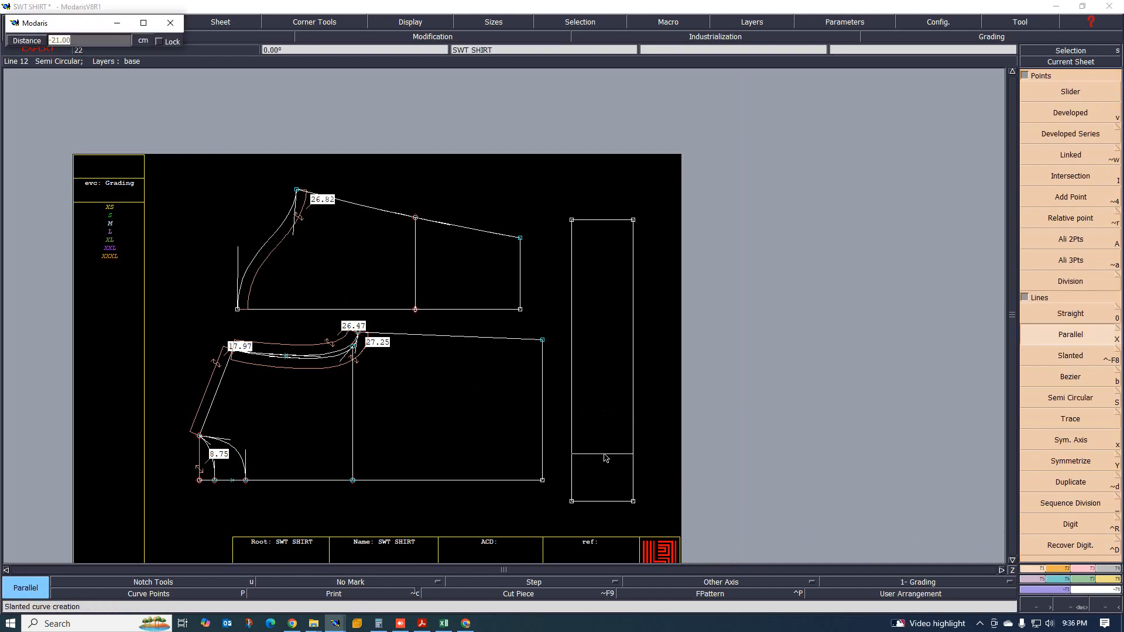
type("-9.5")
key("Return")
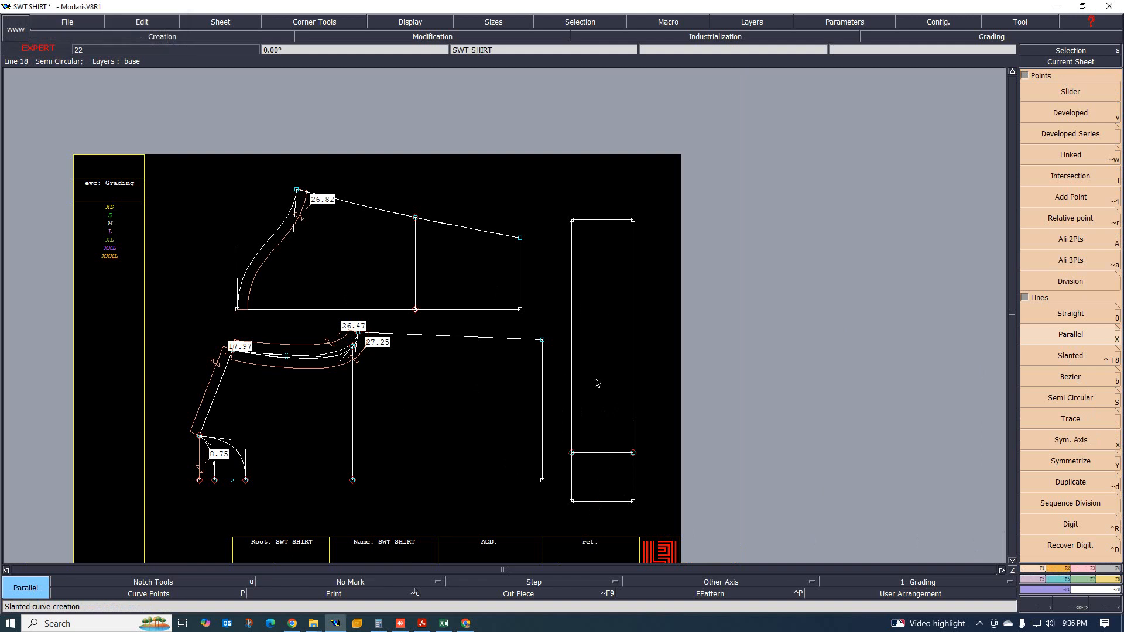
- Look over the drafted pieces, and check the garment drawings in the PDF tech pack
scroll(597, 383, "down", 1)
scroll(603, 387, "up", 1)
scroll(367, 455, "up", 1)
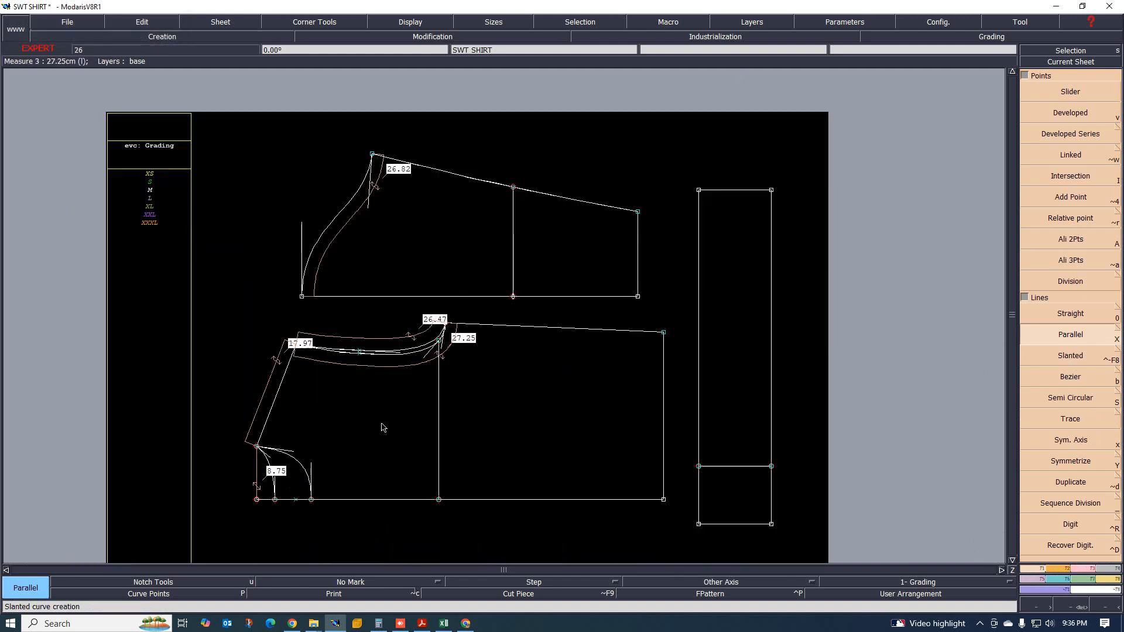
scroll(382, 428, "down", 1)
scroll(381, 447, "up", 1)
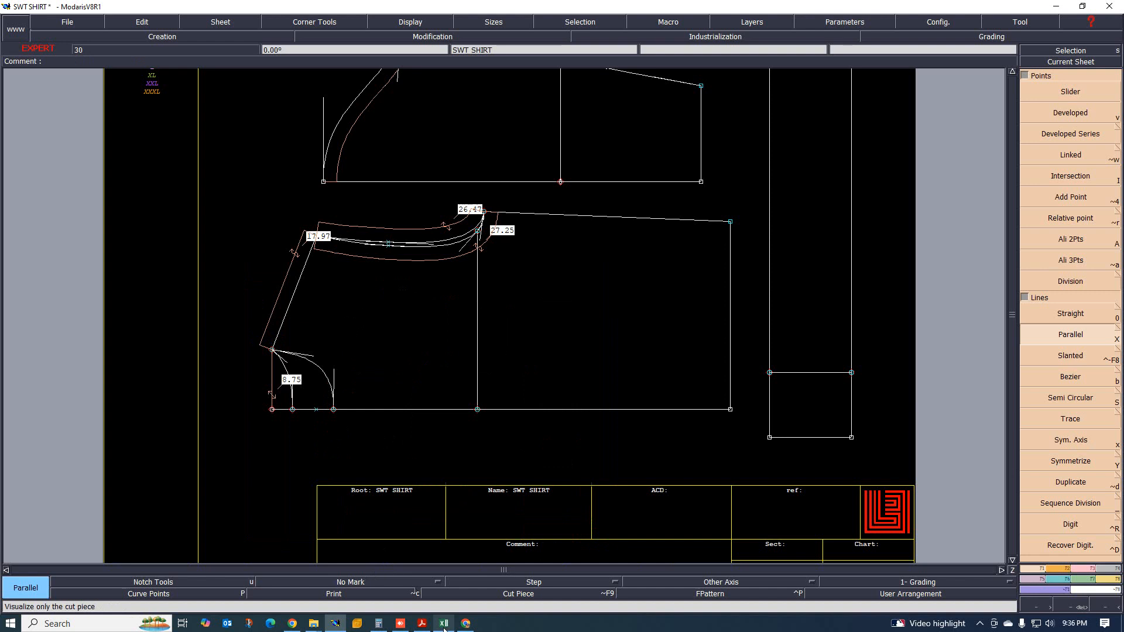
left_click(422, 624)
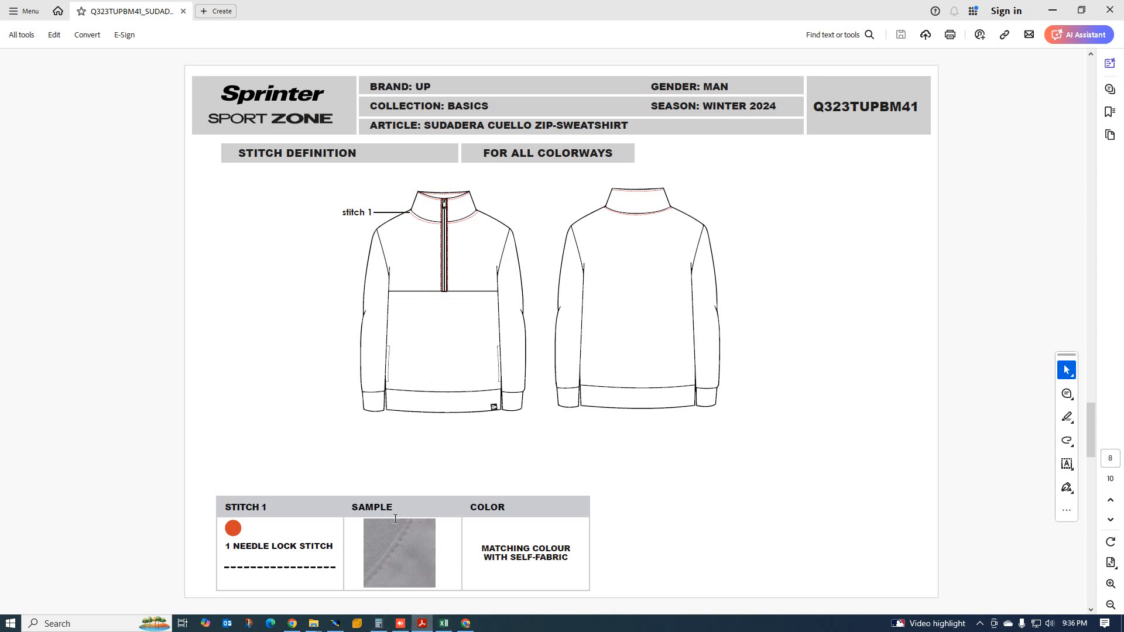
scroll(396, 512, "down", 5)
scroll(396, 511, "up", 5)
- Switch to the Excel size chart and study the measurement diagram and the principal rules for normal sweatshirt sleeves
left_click(444, 624)
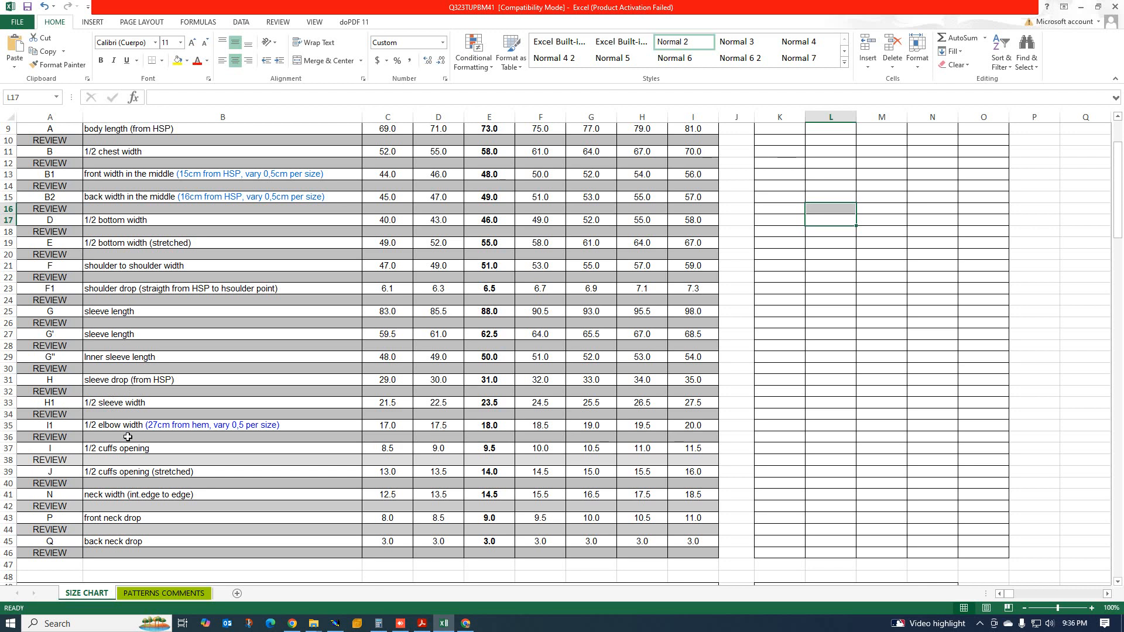
scroll(126, 377, "down", 11)
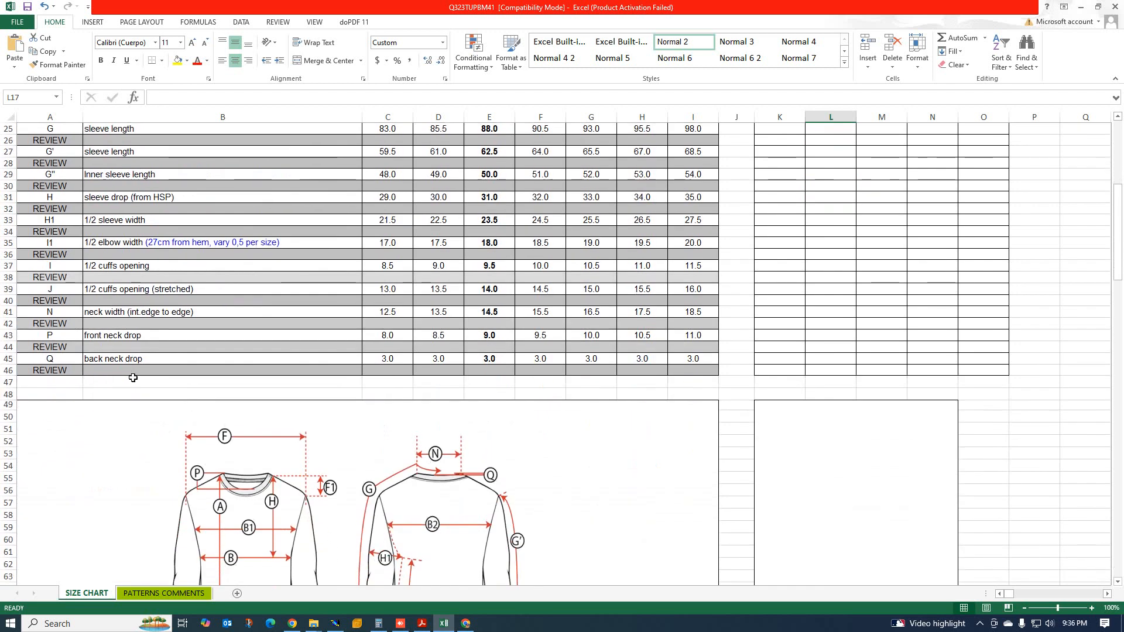
scroll(344, 444, "down", 8)
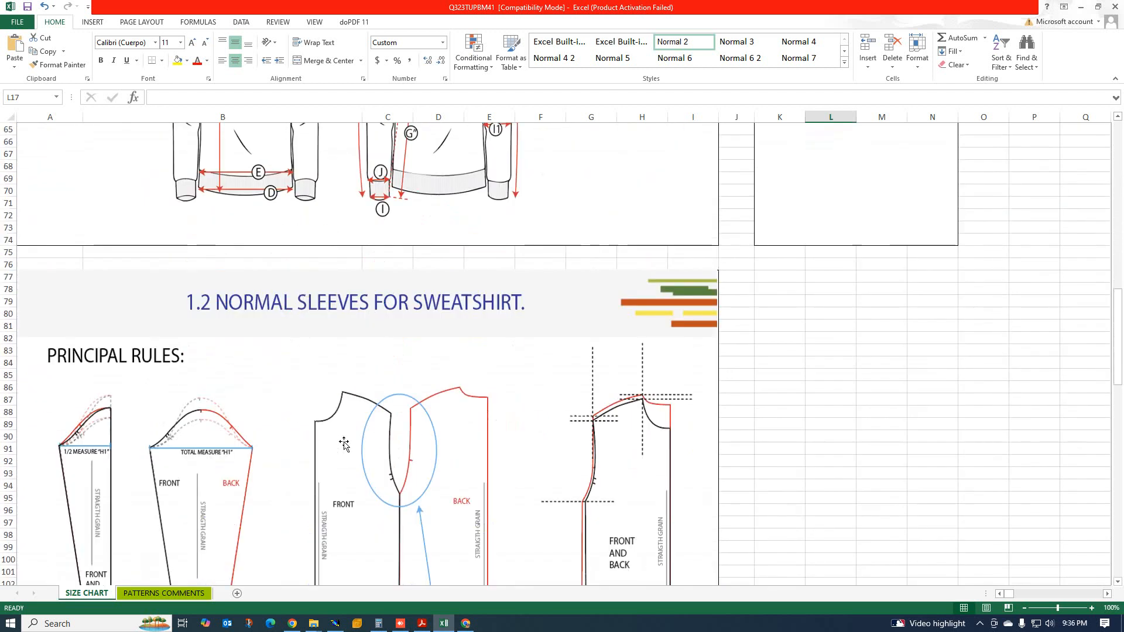
scroll(344, 444, "down", 5)
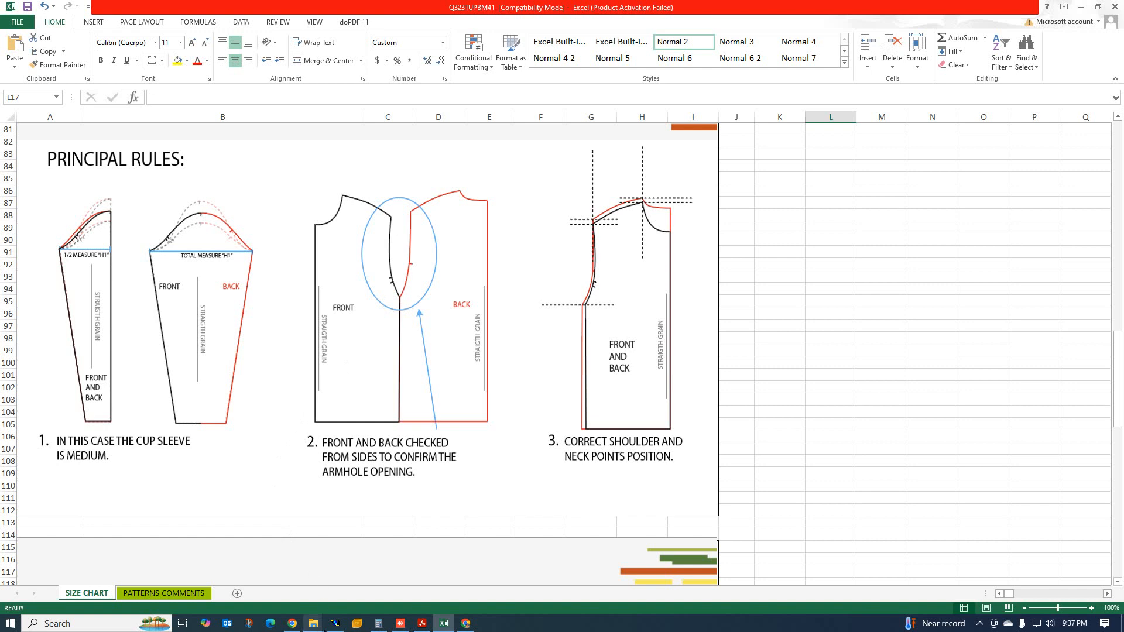
- Return to Modaris and create a short symmetry axis from the armhole's underarm point along the side seam line
left_click(338, 622)
scroll(445, 276, "up", 3)
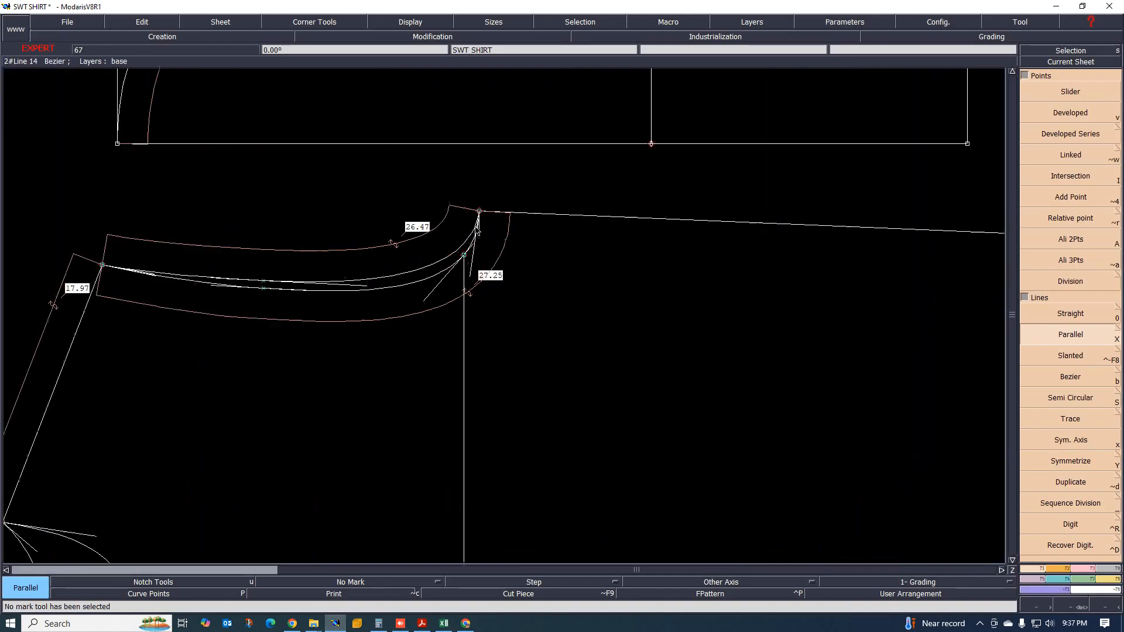
scroll(440, 319, "down", 3)
scroll(449, 270, "up", 2)
scroll(445, 284, "up", 3)
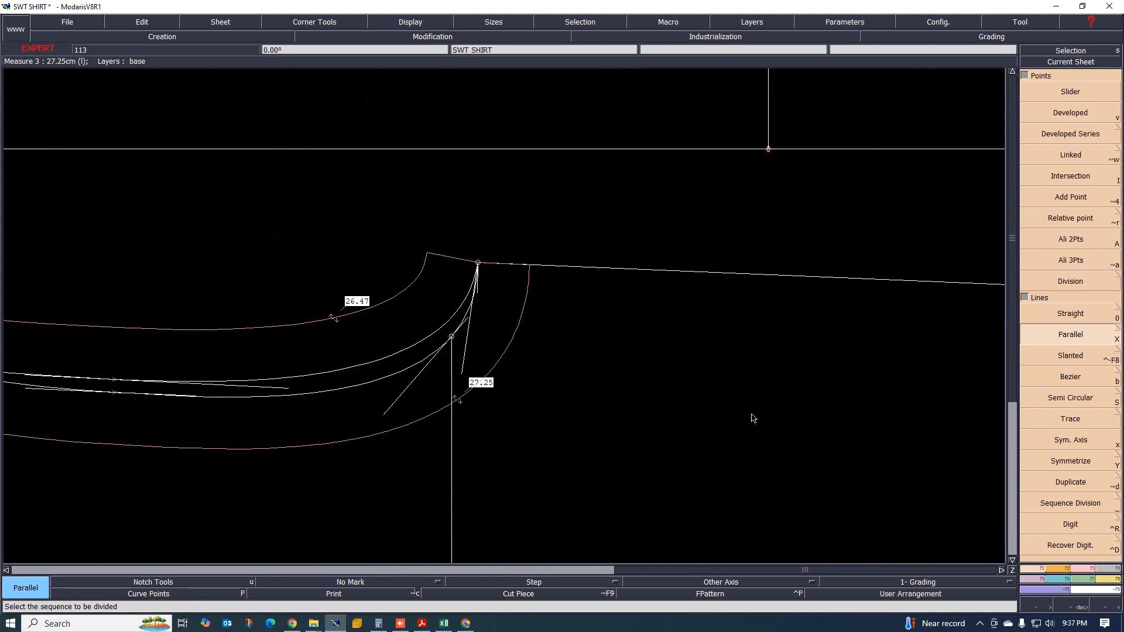
scroll(502, 293, "down", 3)
scroll(521, 289, "up", 2)
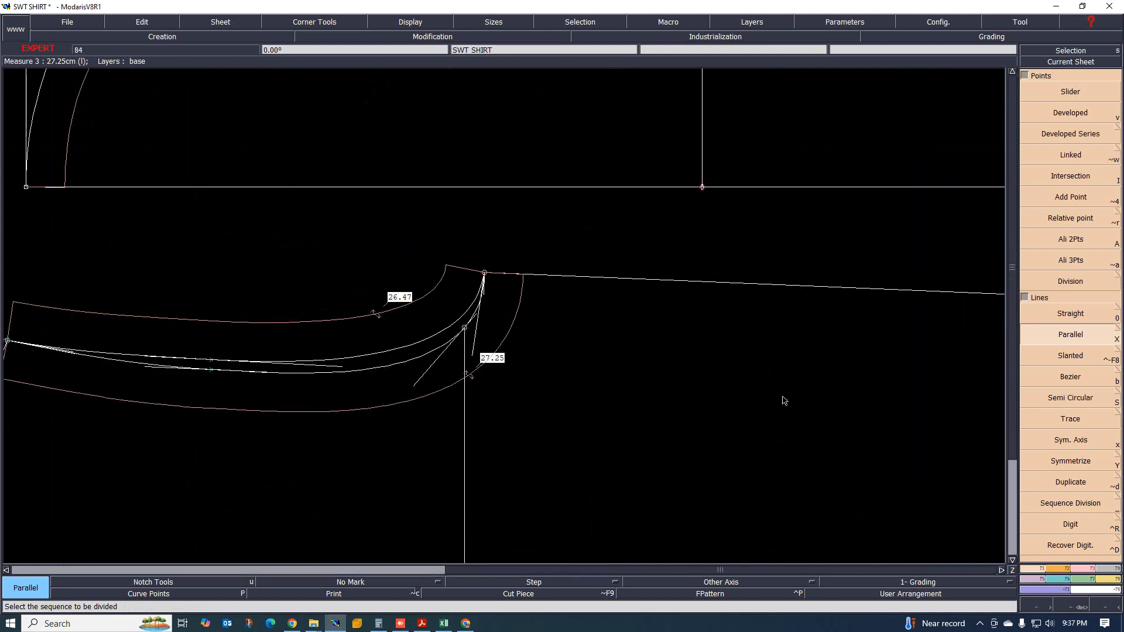
left_click(1081, 451)
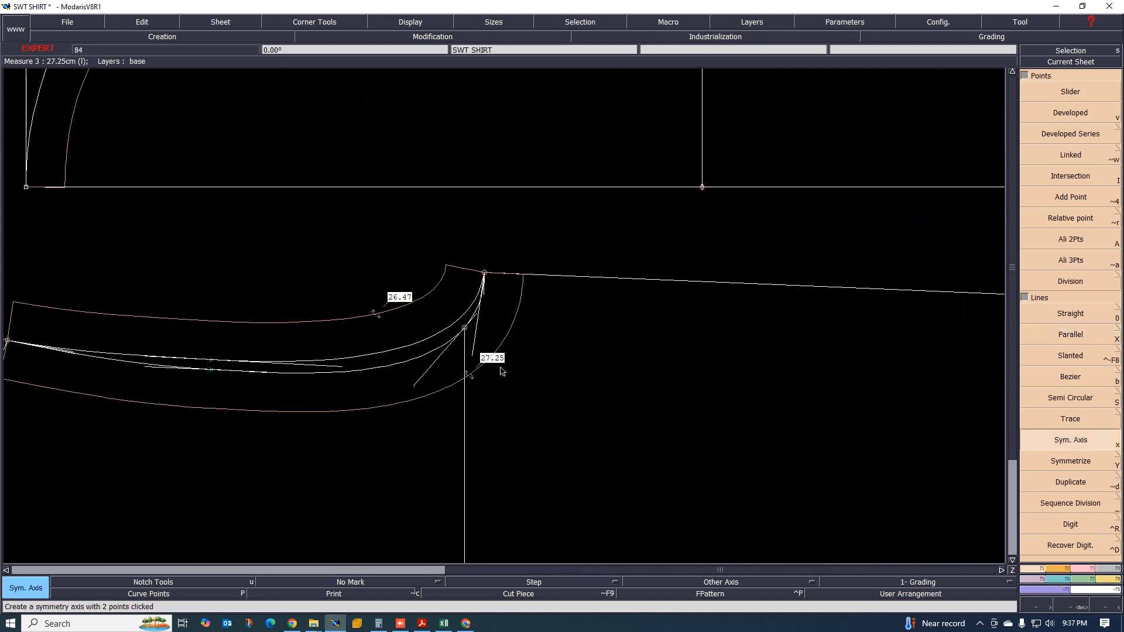
left_click(484, 273)
left_click(545, 276)
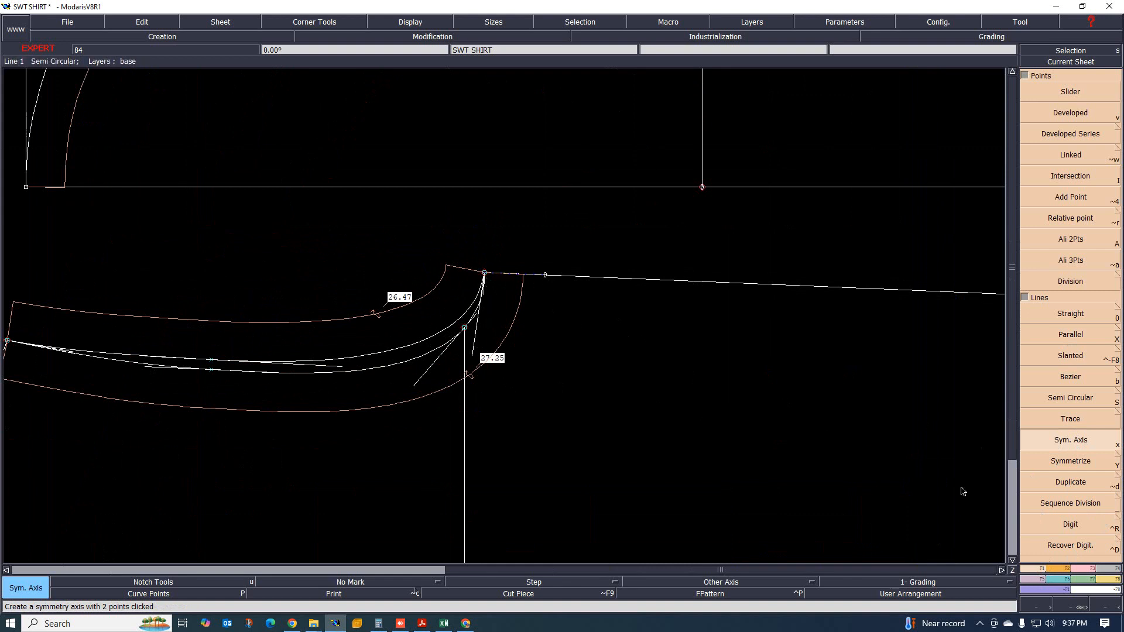
- Symmetrize the deeper armhole curve about the new axis at the underarm point
left_click(1071, 463)
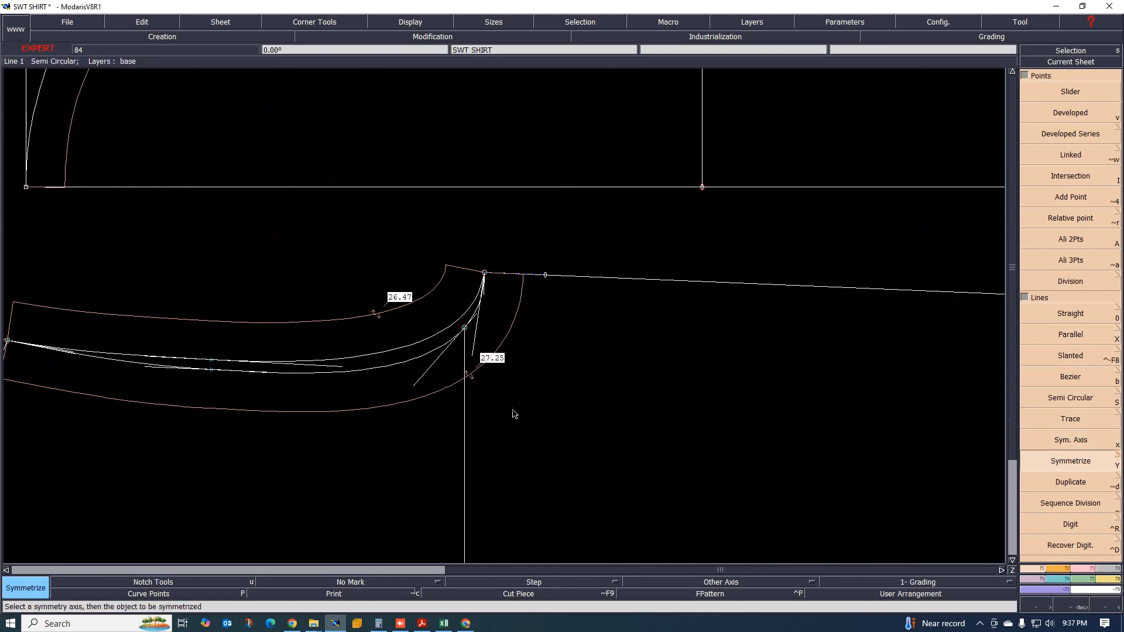
left_click(395, 368)
scroll(344, 204, "down", 2)
scroll(344, 203, "up", 3)
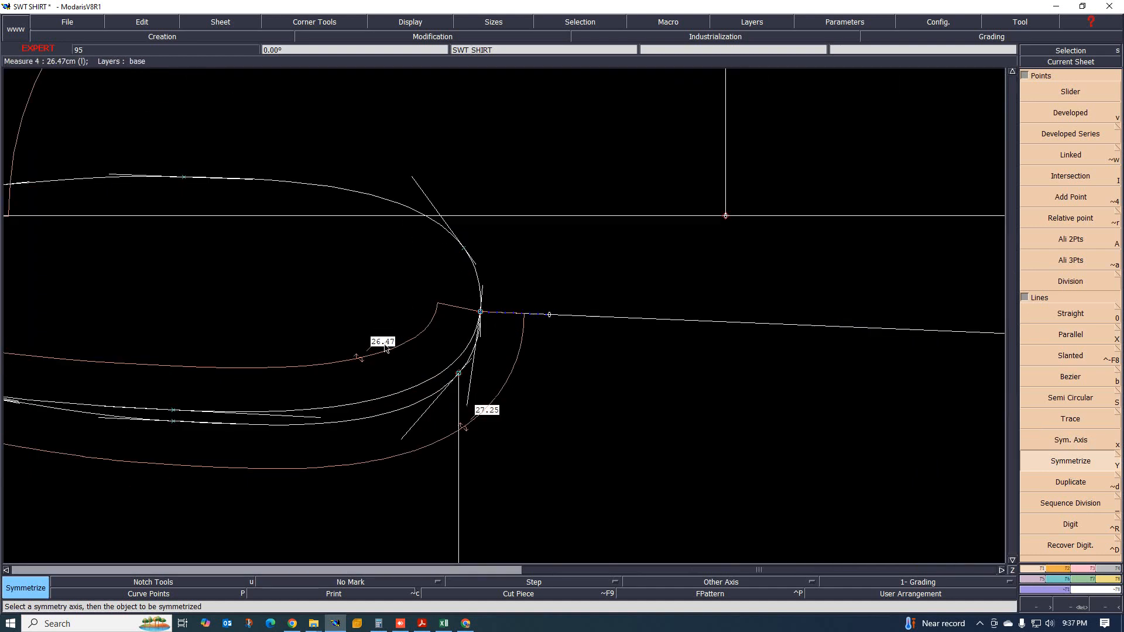
- Try reshaping the mirrored and original deeper armhole curves by moving each one's lower curve point slightly inward near the underarm
scroll(386, 348, "down", 2)
scroll(433, 293, "up", 2)
scroll(451, 273, "up", 1)
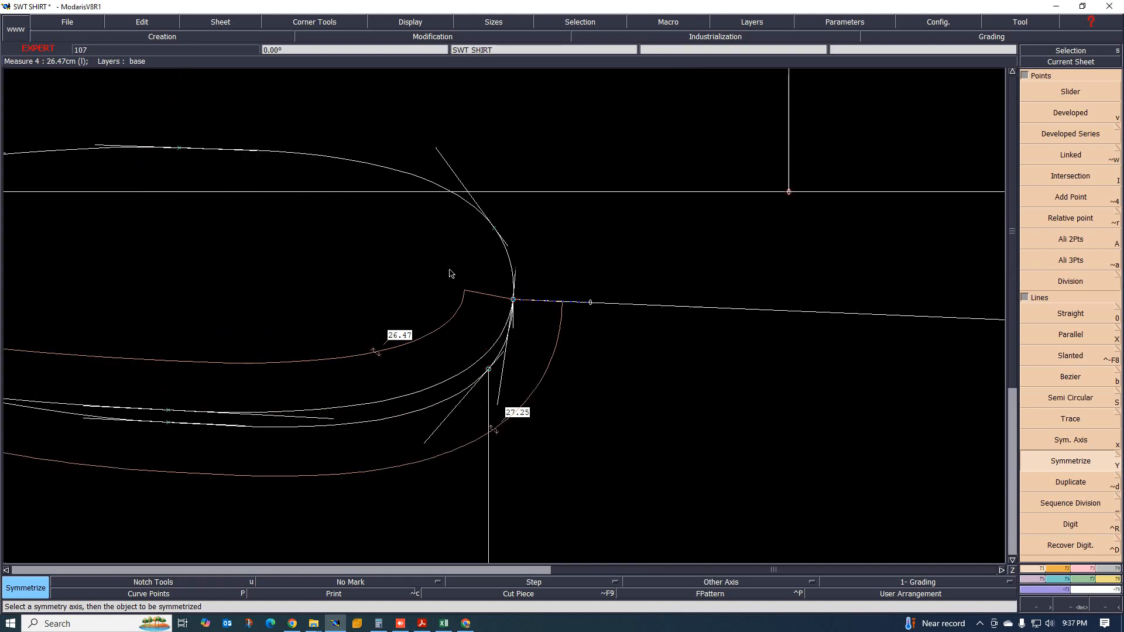
scroll(451, 273, "down", 2)
scroll(561, 293, "up", 1)
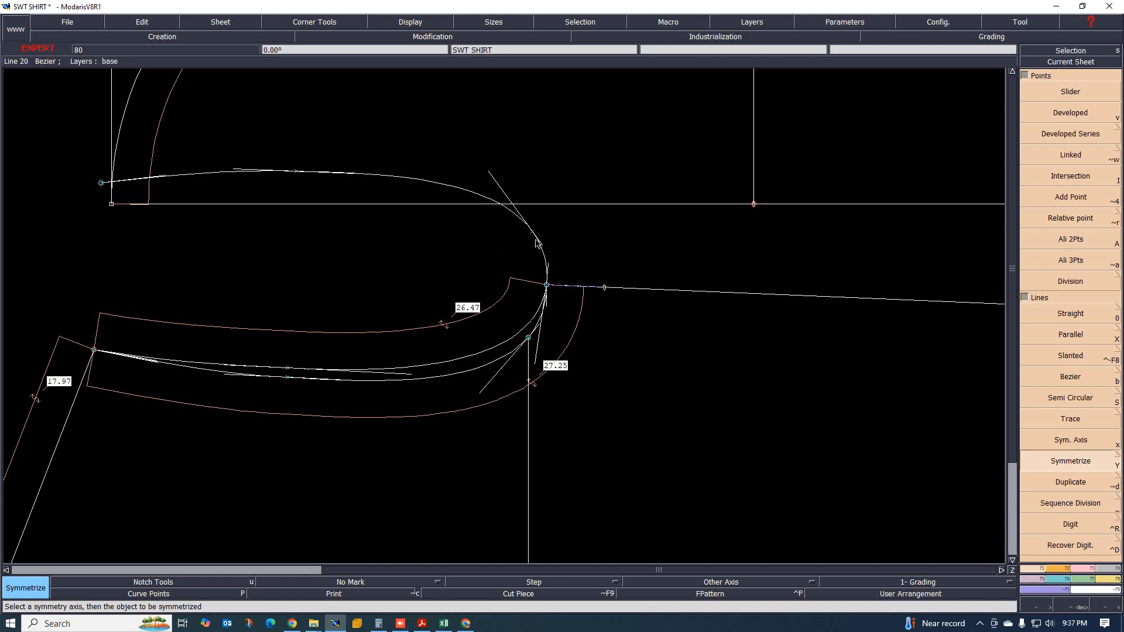
left_click(1091, 568)
left_click(1070, 277)
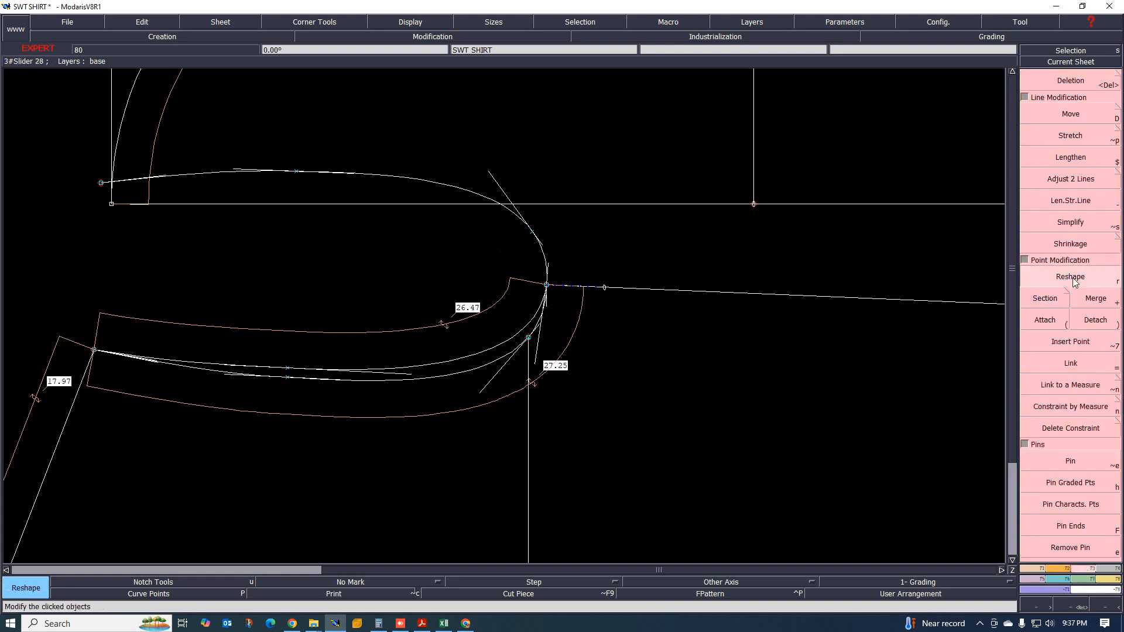
left_click(529, 239)
left_click(508, 237)
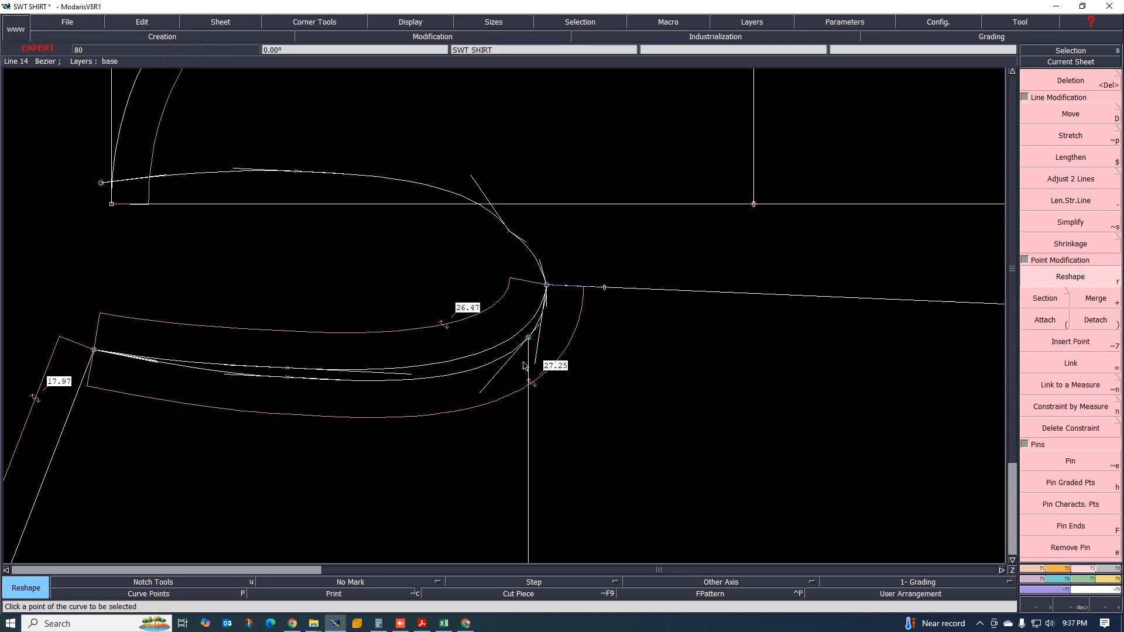
left_click(501, 324)
left_click_drag(529, 338, 507, 324)
left_click(546, 286)
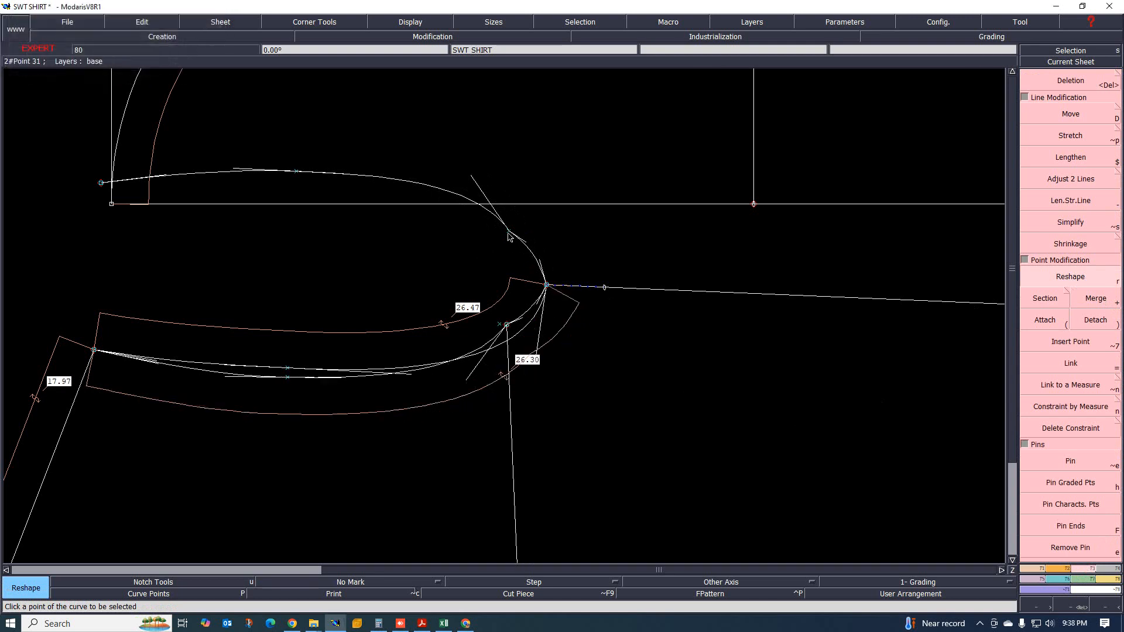
- Try an exaggerated narrow armhole by moving both lower curve points further inward and flattening the mirrored curve's middle point and tangent
left_click_drag(509, 233, 485, 252)
left_click_drag(506, 325, 489, 312)
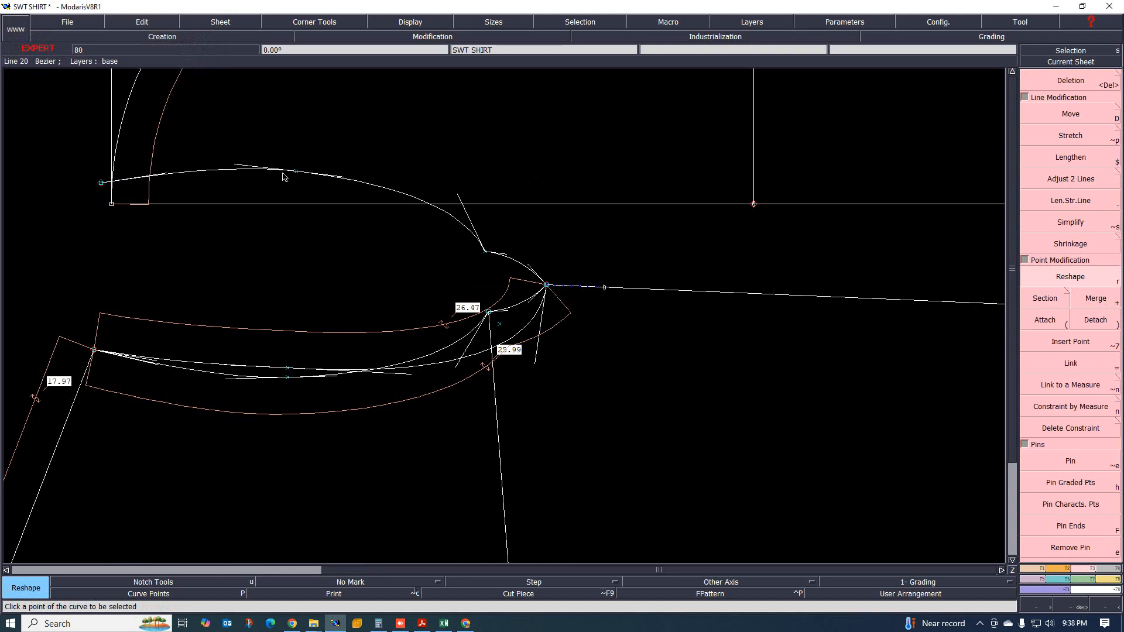
left_click_drag(296, 172, 263, 203)
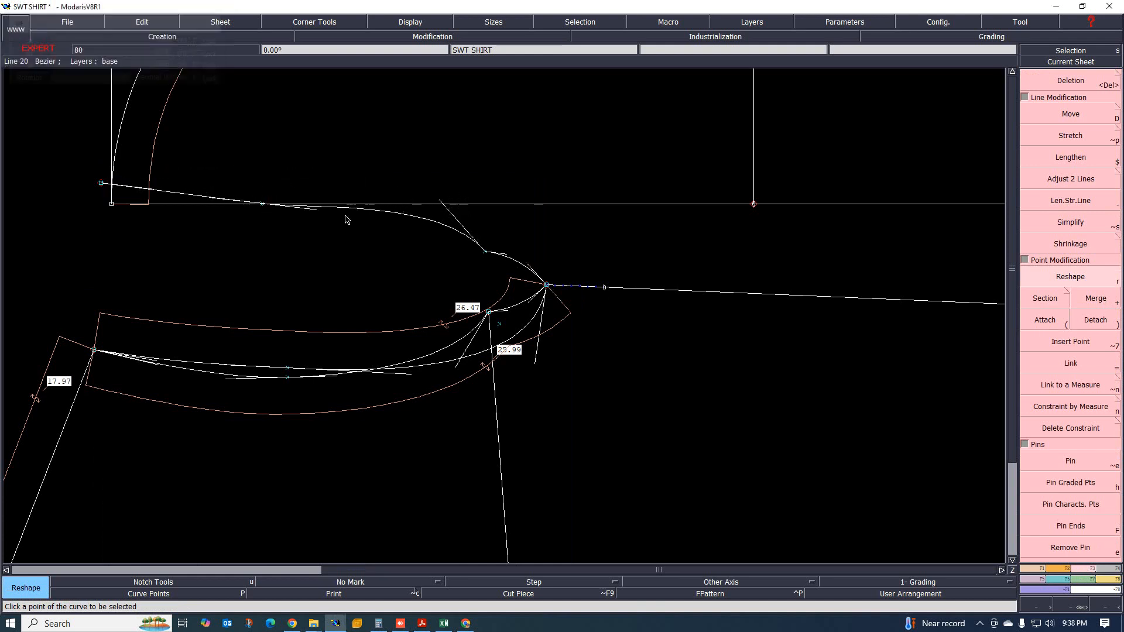
left_click_drag(440, 204, 416, 226)
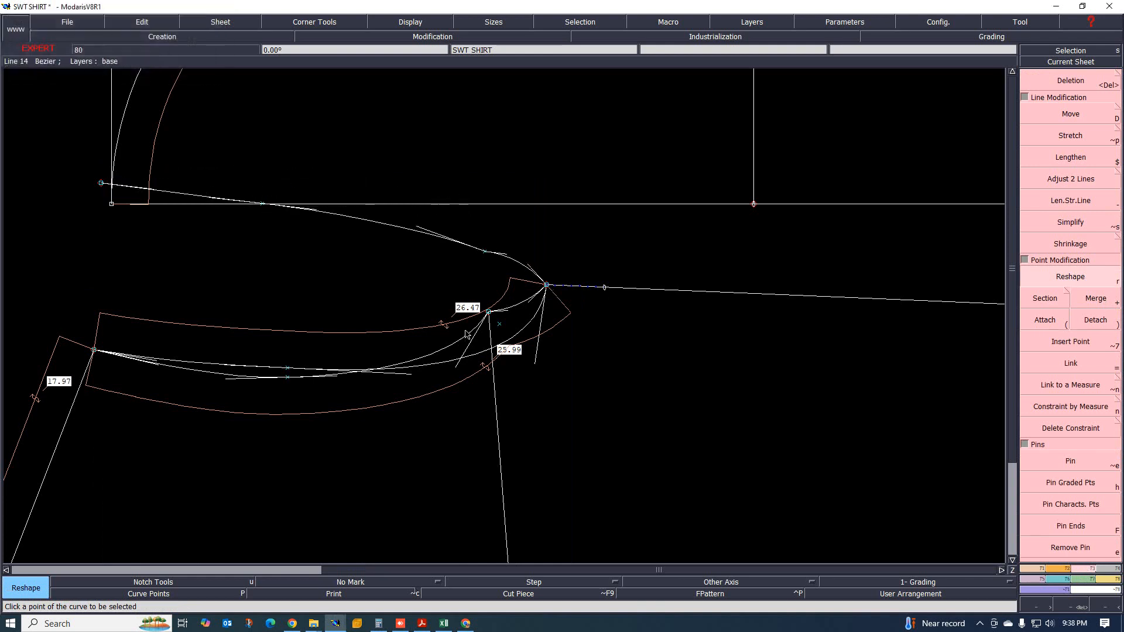
scroll(503, 296, "up", 1)
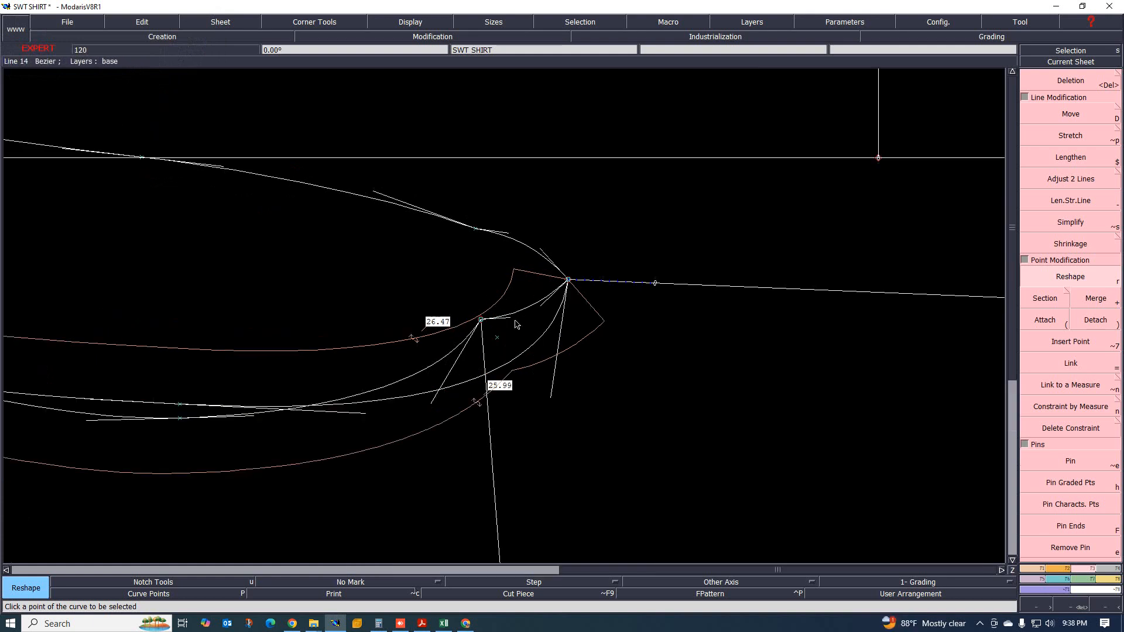
- Undo all the trial reshapes of the two armhole curves
key("ctrl+z")
key("ctrl+z")
key("ctrl+z")
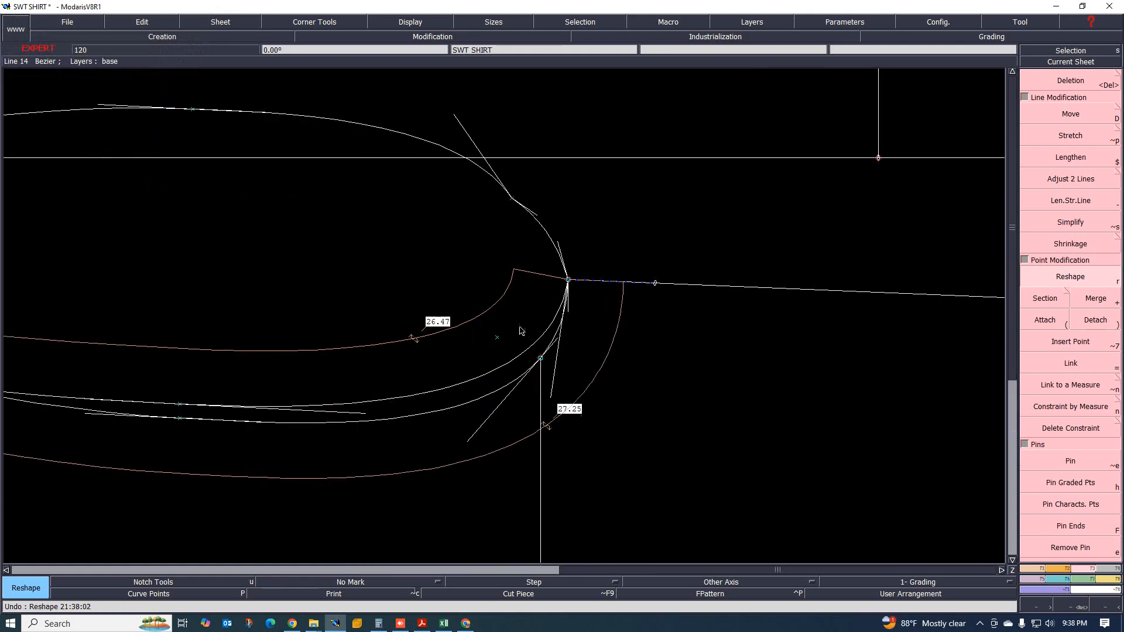
key("ctrl+z")
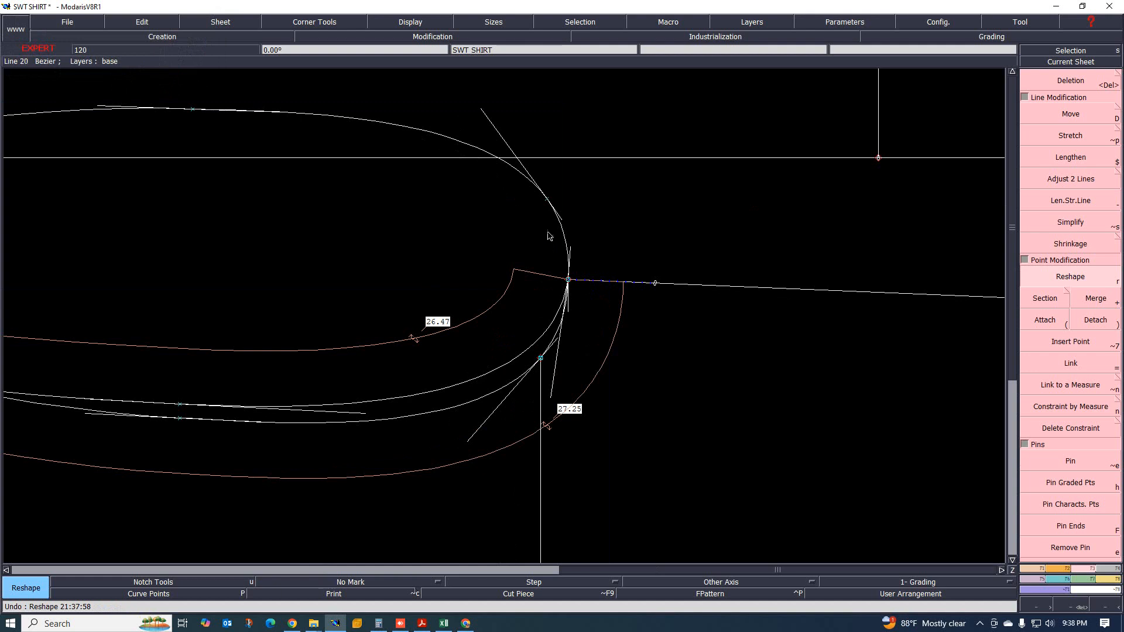
scroll(573, 346, "down", 3)
scroll(526, 327, "up", 1)
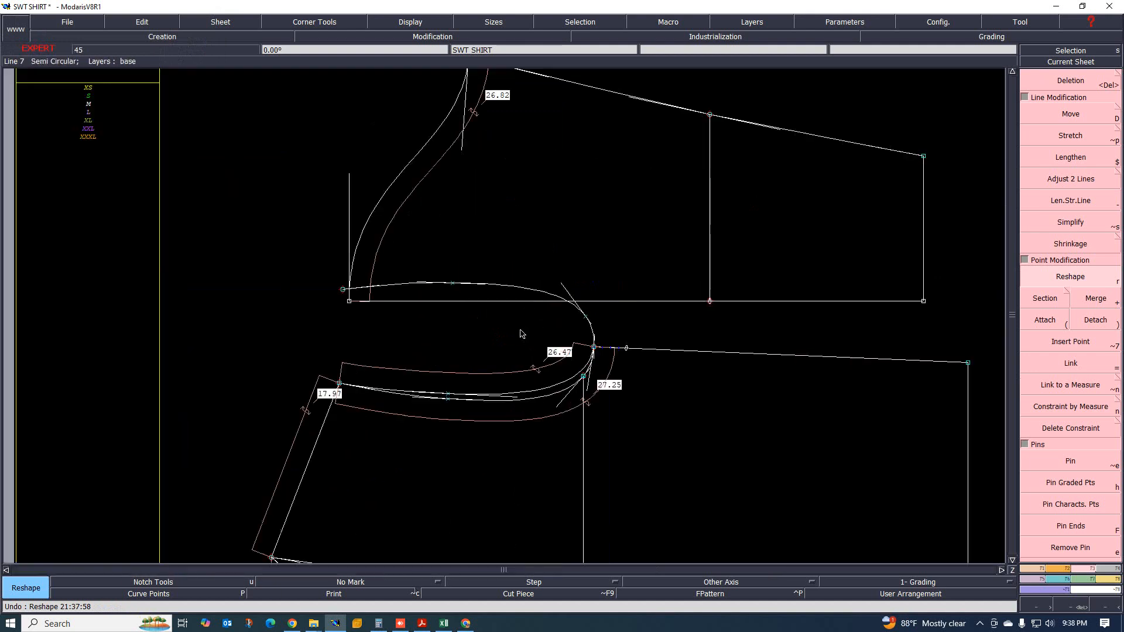
- Undo the armhole symmetry and the symmetry axis at the underarm point
key("ctrl+z")
scroll(522, 337, "down", 1)
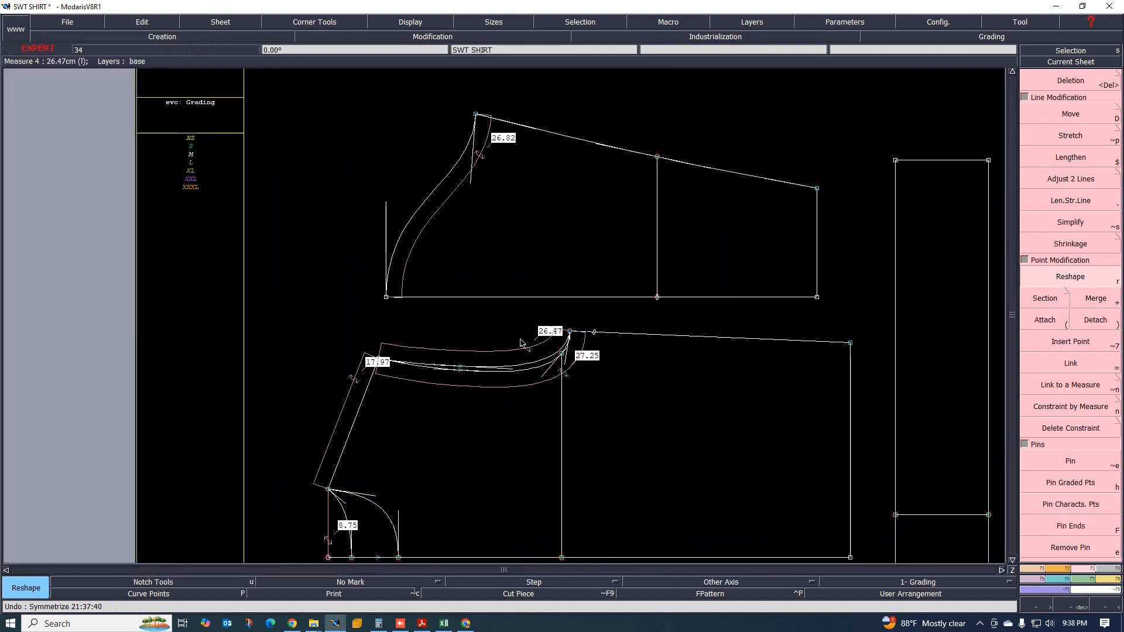
key("ctrl+z")
scroll(484, 326, "up", 1)
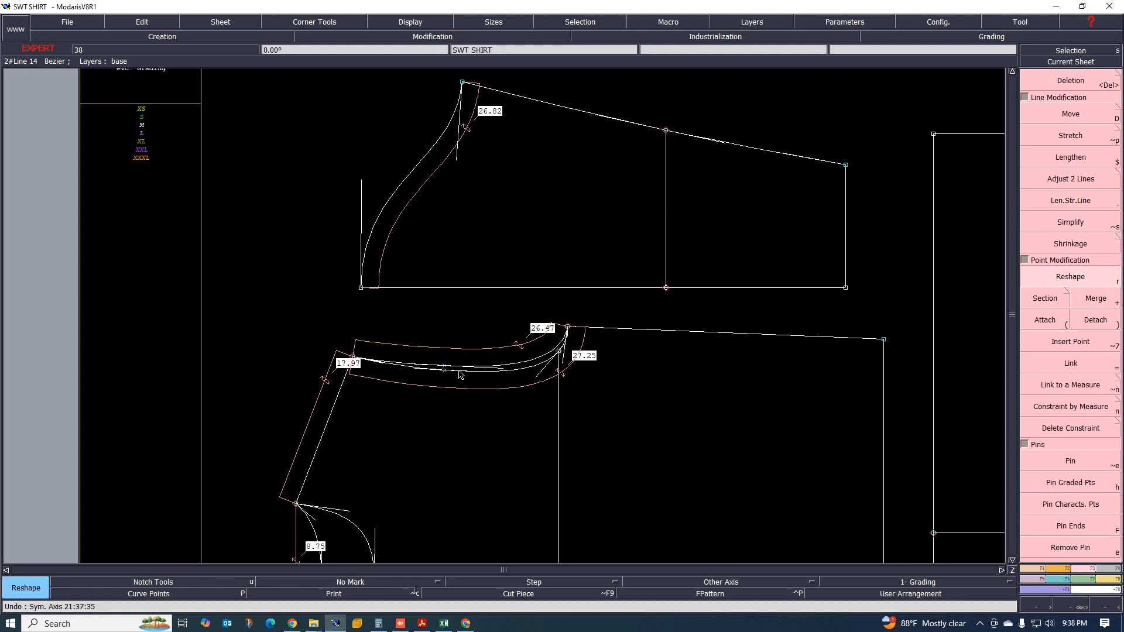
scroll(460, 375, "down", 2)
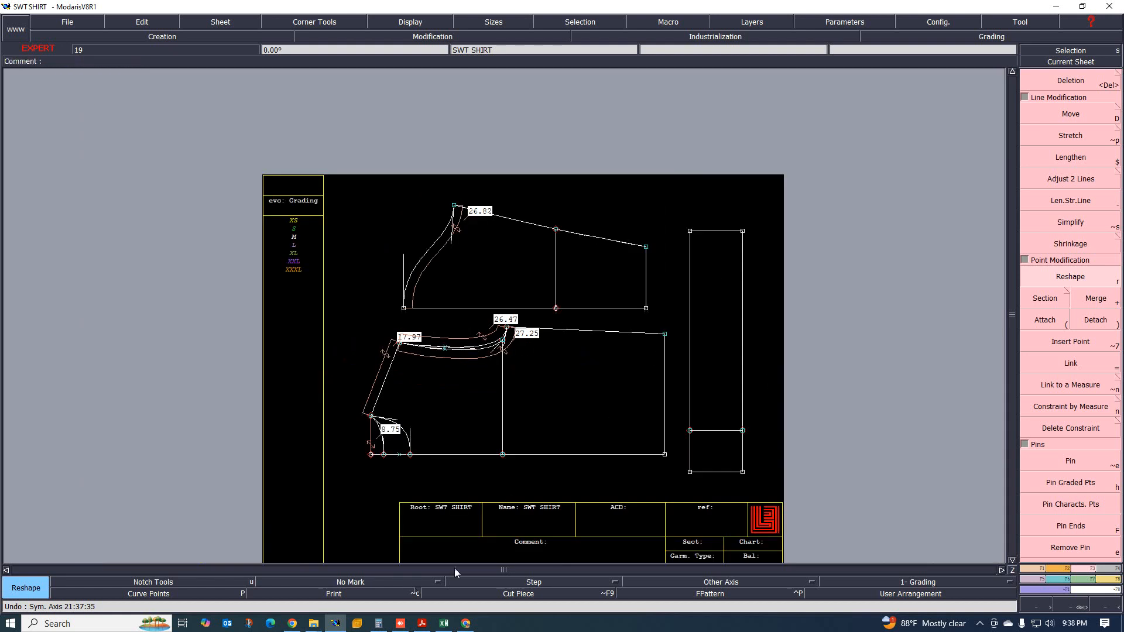
scroll(600, 359, "up", 1)
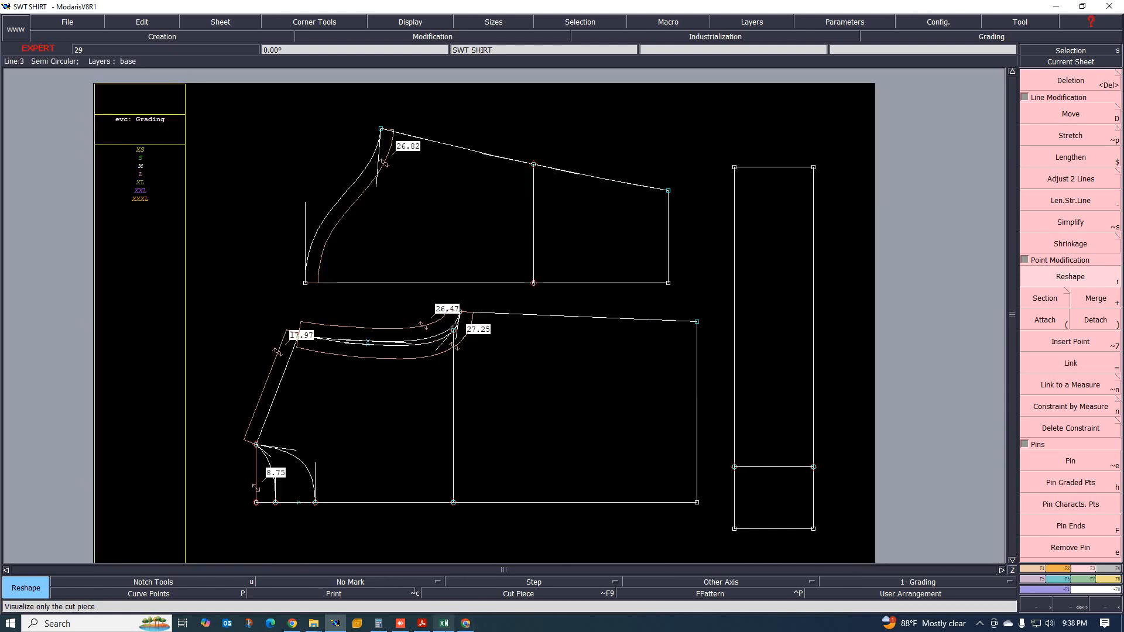
- Switch to the Excel size chart and review the armhole and drops checking diagrams and the measurement table
key("alt+Tab")
scroll(482, 413, "up", 2, "ctrl")
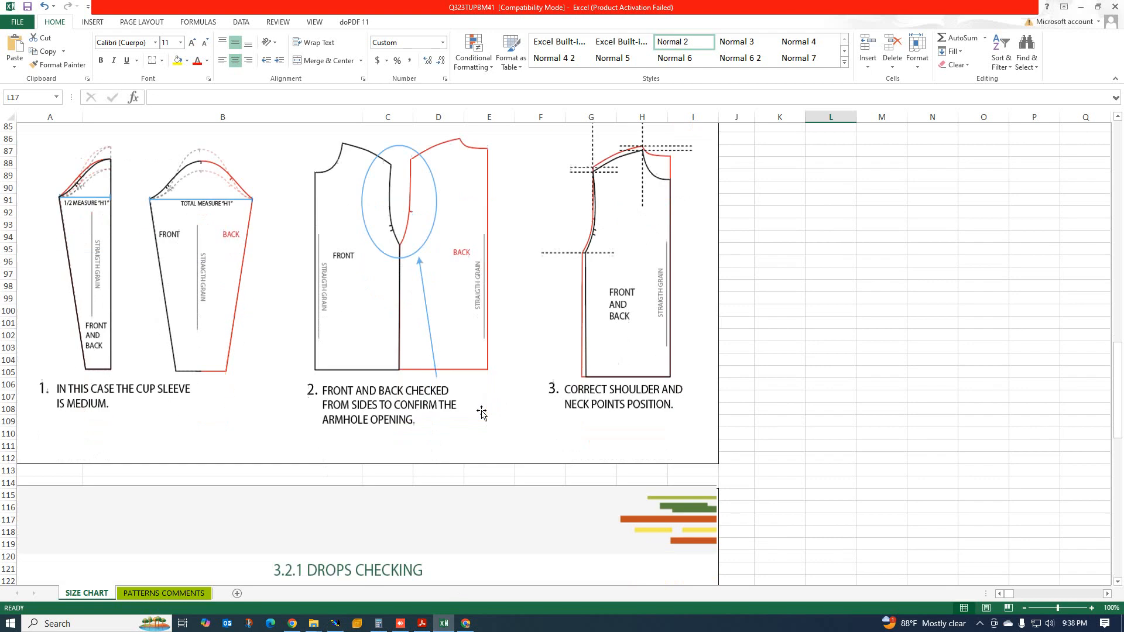
scroll(482, 413, "down", 10)
scroll(360, 424, "up", 8)
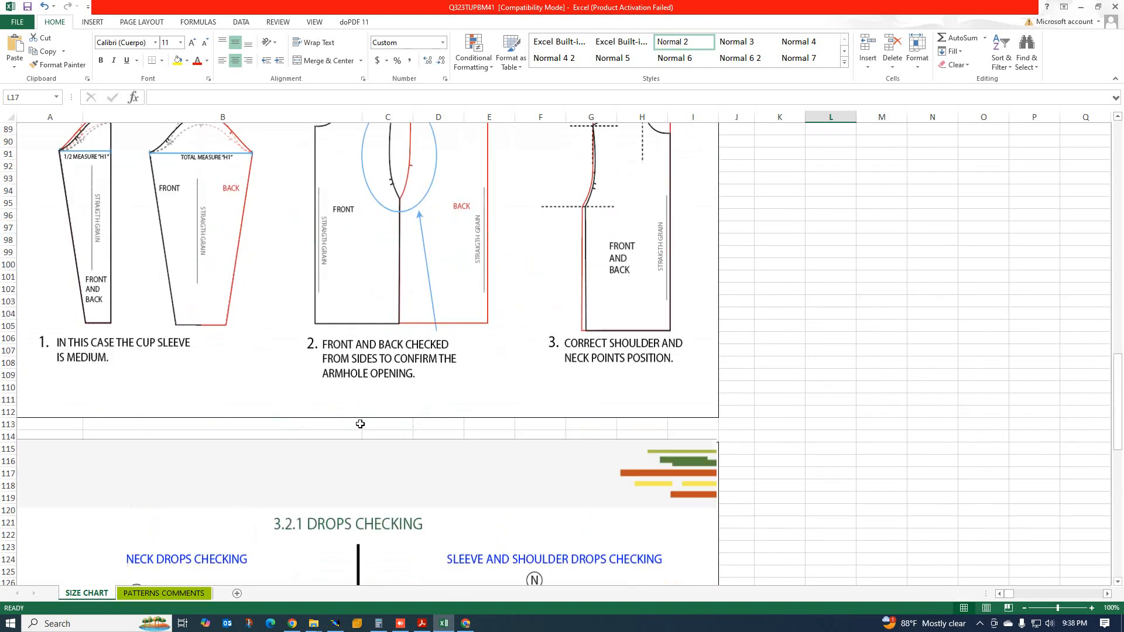
scroll(360, 424, "up", 20)
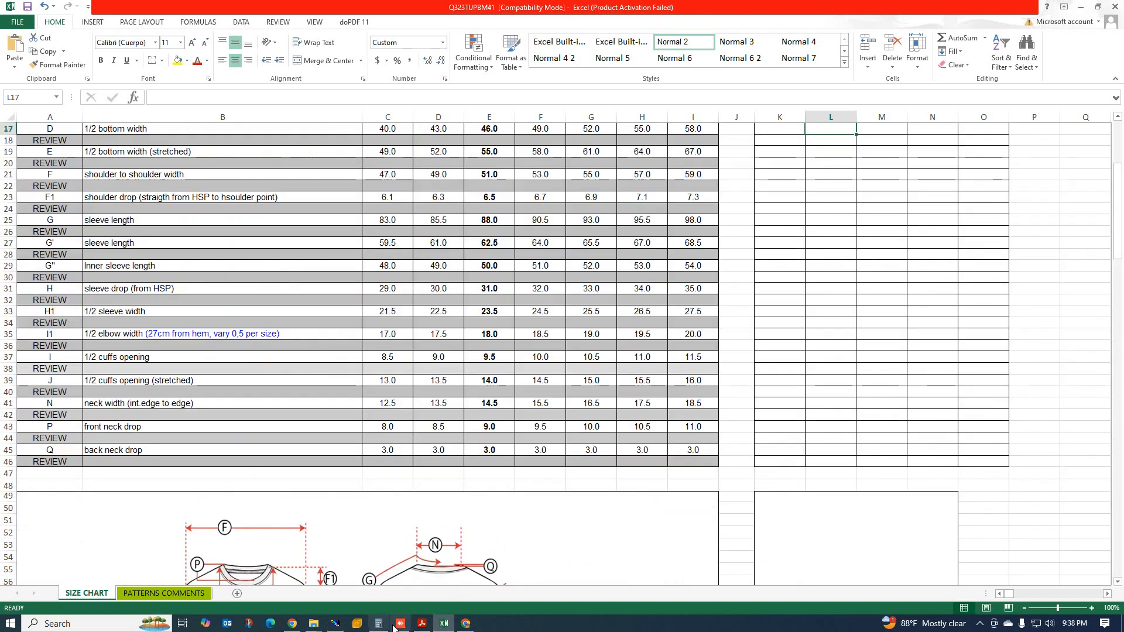
- Switch to the PDF tech pack to examine the garment sketches, facing and stitch pages, and recheck the size M measurements in the Excel chart
left_click(422, 624)
scroll(451, 450, "up", 2)
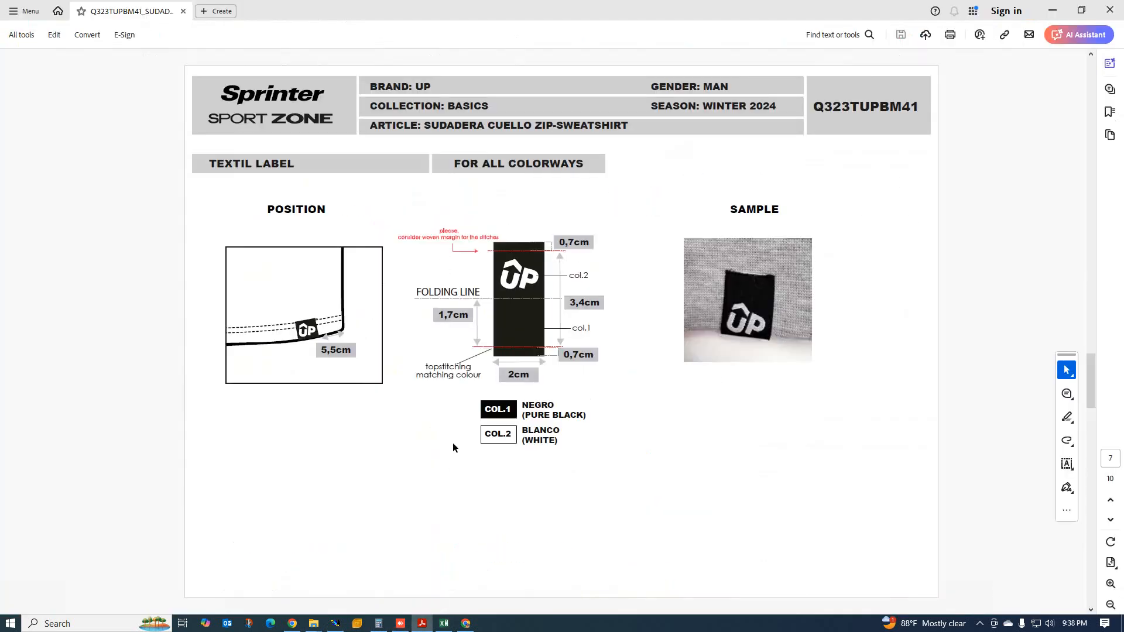
scroll(454, 439, "up", 3)
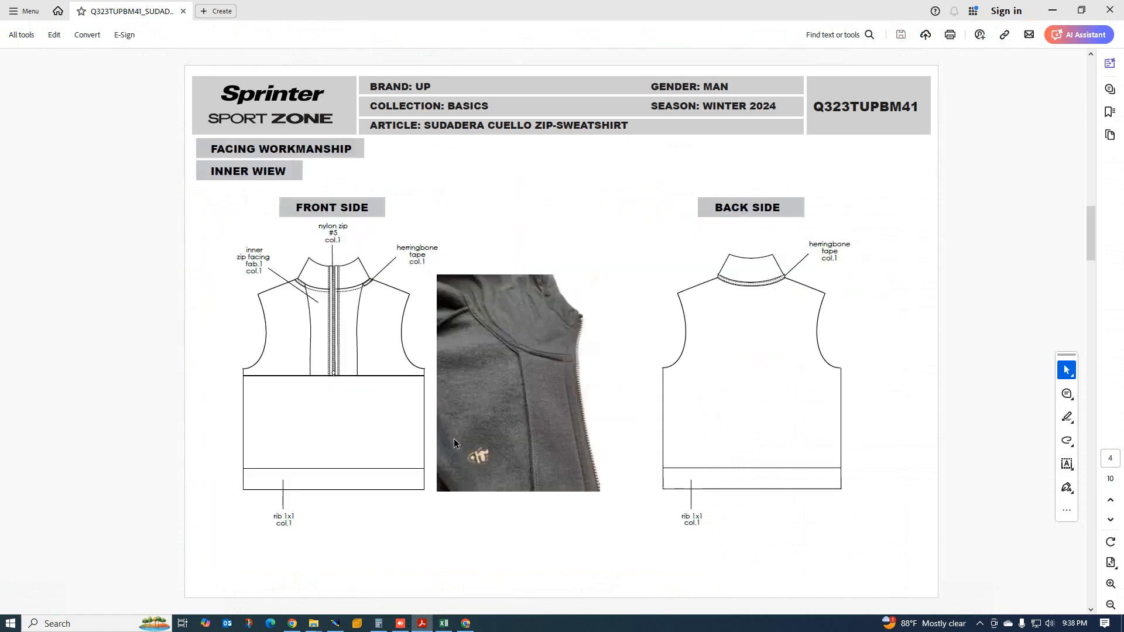
scroll(454, 439, "down", 1)
scroll(452, 442, "up", 2)
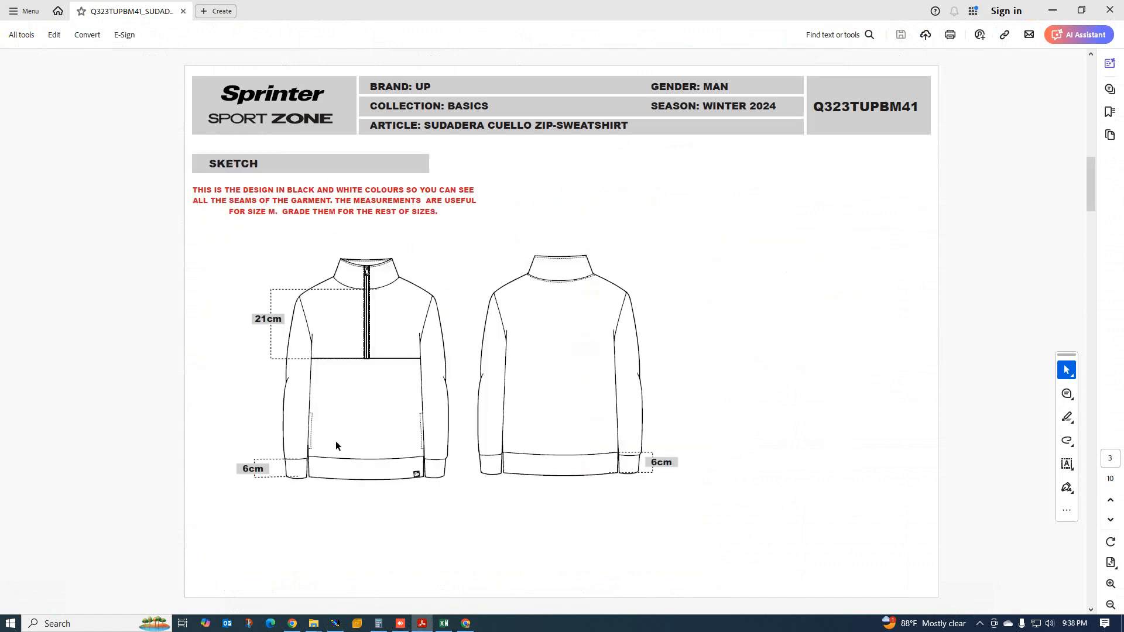
scroll(335, 446, "up", 1)
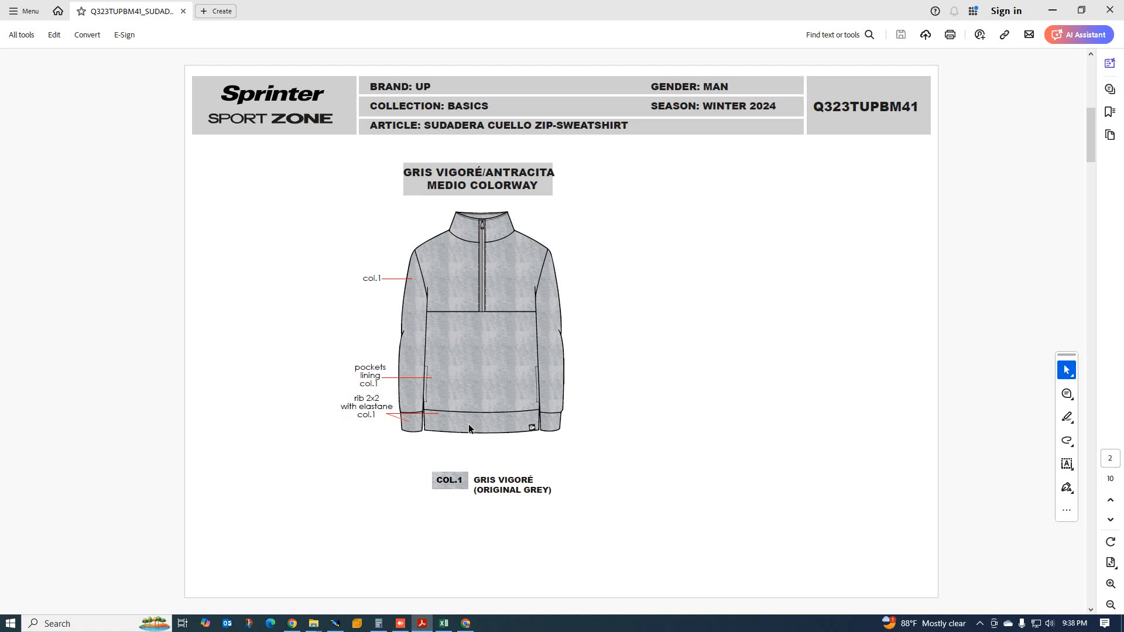
scroll(404, 441, "down", 4)
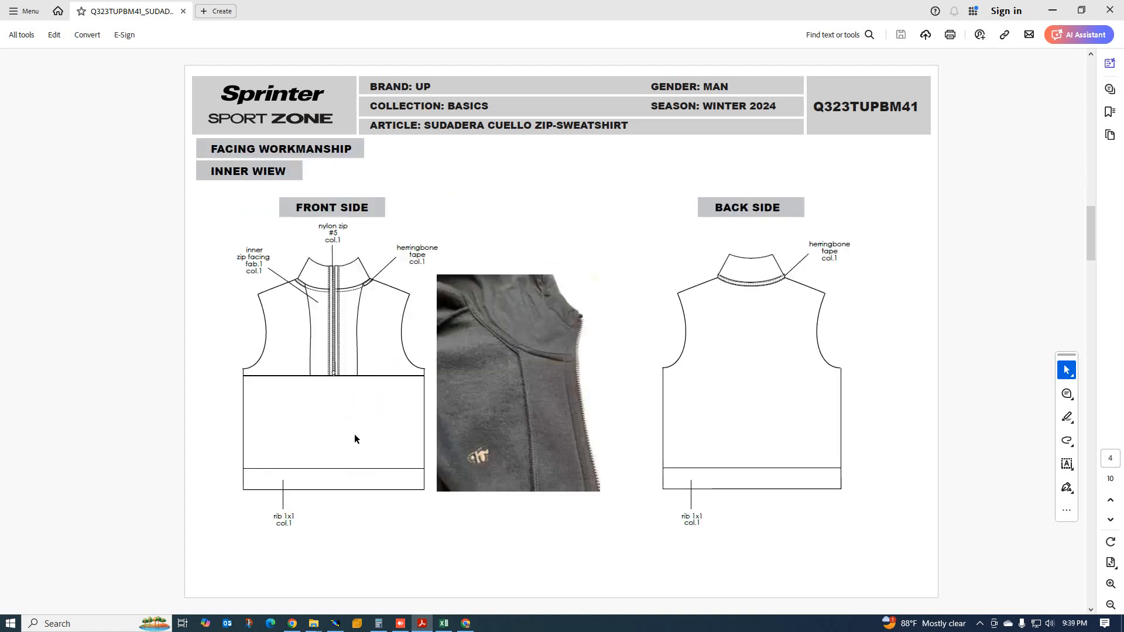
scroll(354, 433, "down", 6)
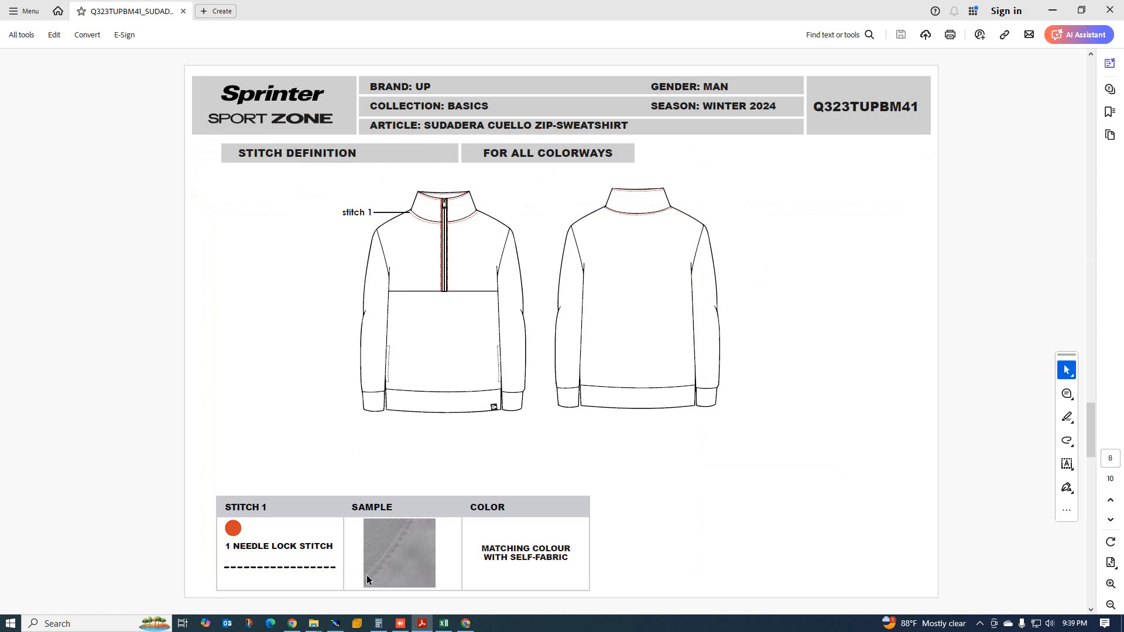
left_click(443, 624)
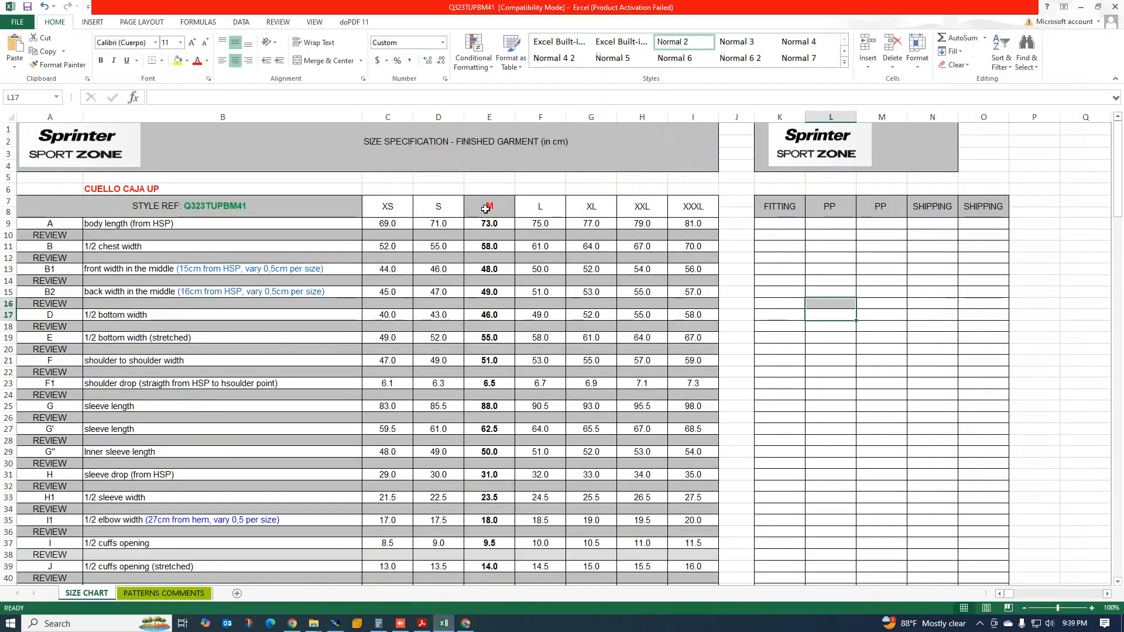
scroll(470, 333, "down", 5)
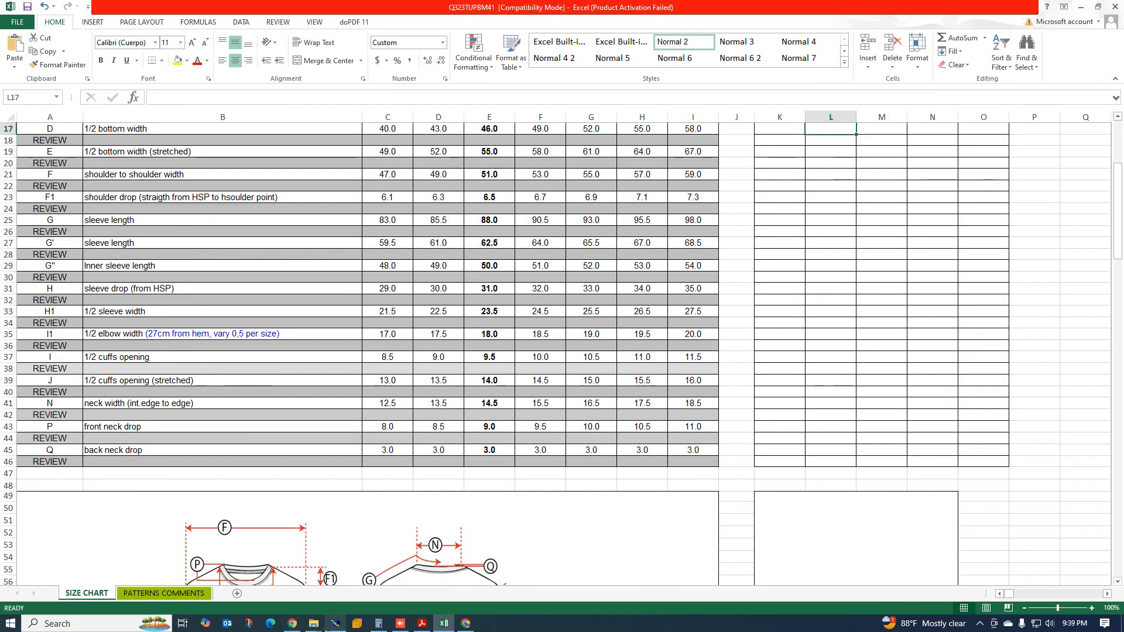
- Return to Modaris and place a developed point on the body's side seam, 5 cm up from the hem corner
left_click(335, 624)
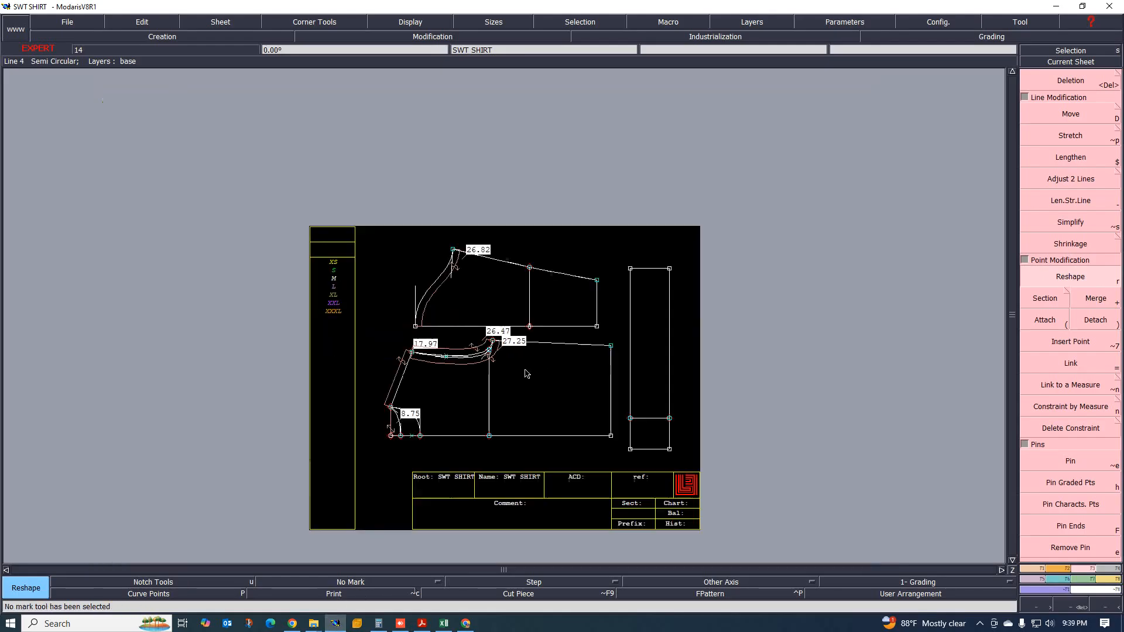
scroll(614, 360, "up", 1)
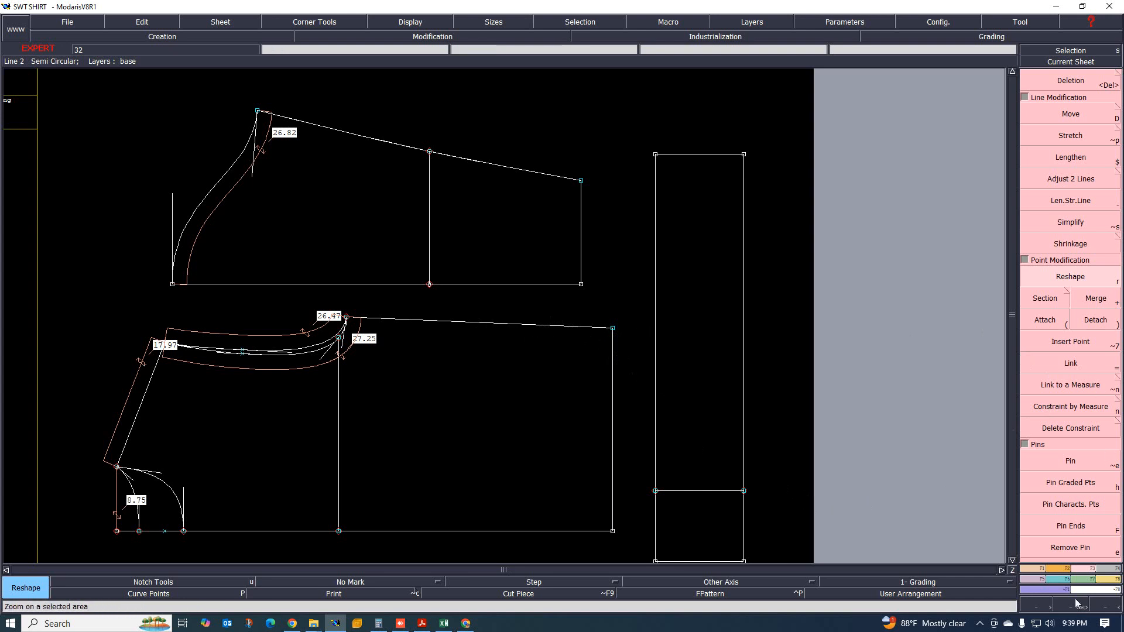
left_click(1040, 568)
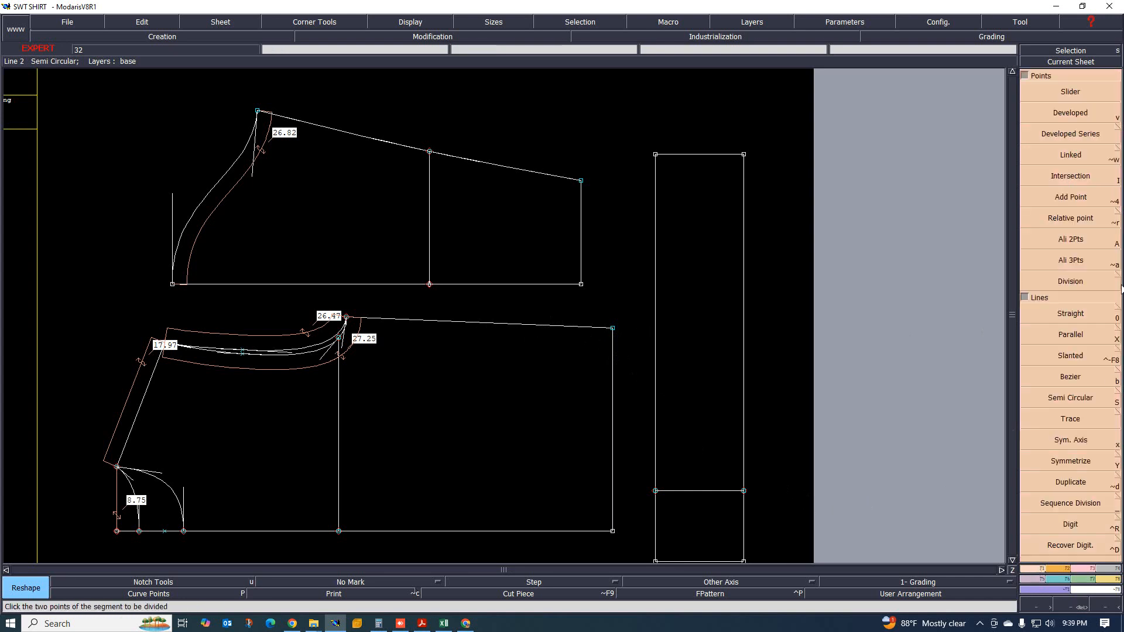
left_click(1088, 120)
left_click(576, 333)
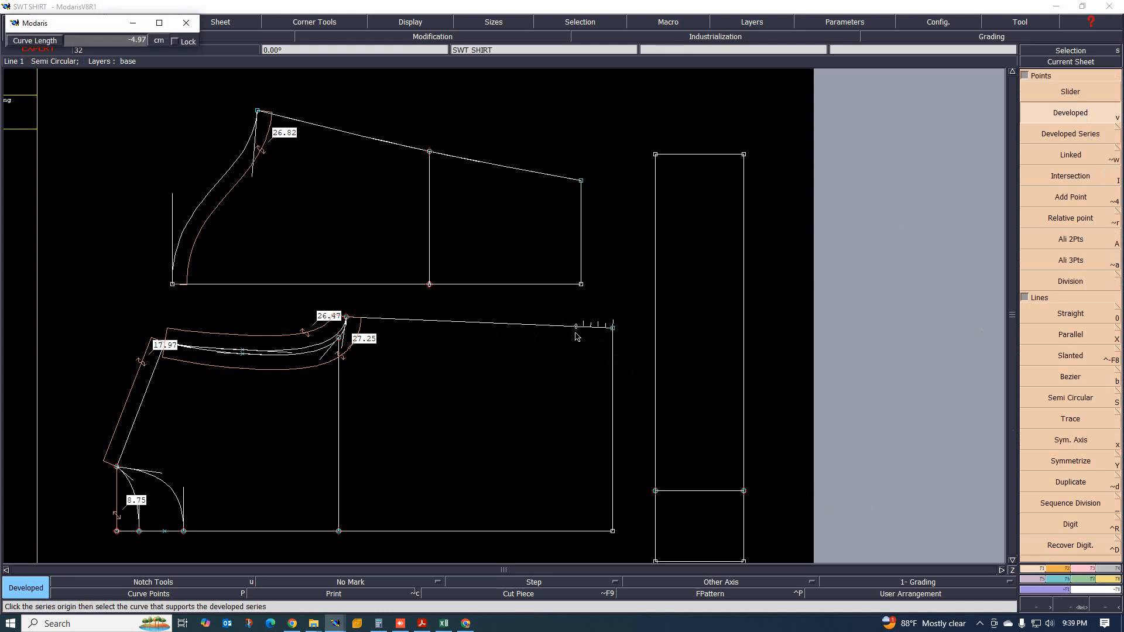
key("BackSpace")
type("-5.00")
key("Return")
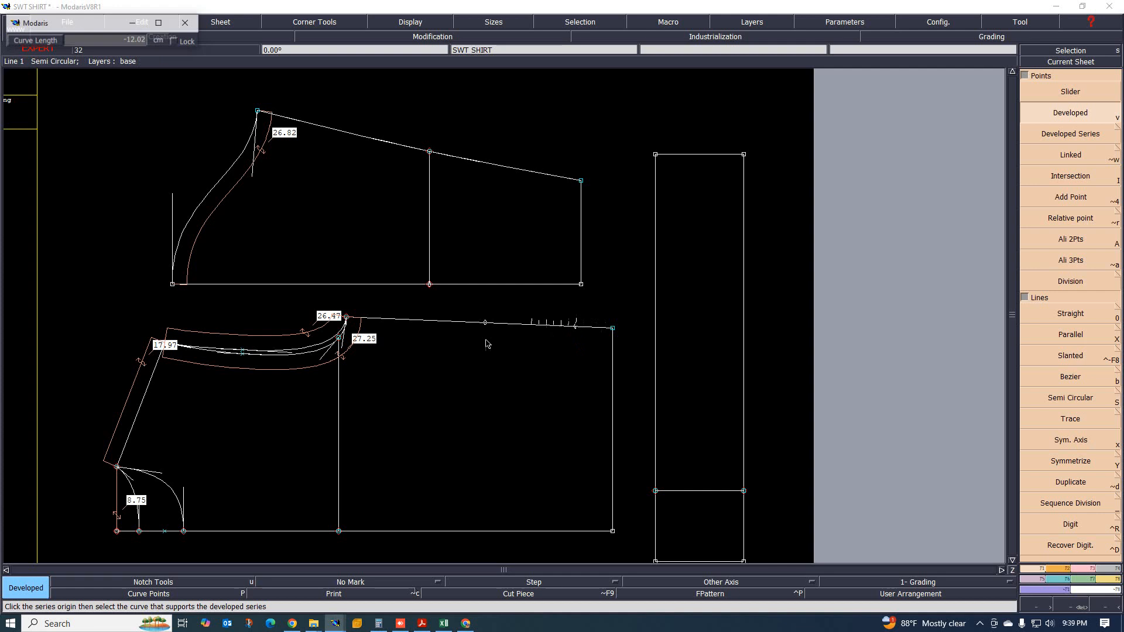
- Place a second developed point on the side seam, 16 cm further toward the underarm from the 5 cm point
key("BackSpace")
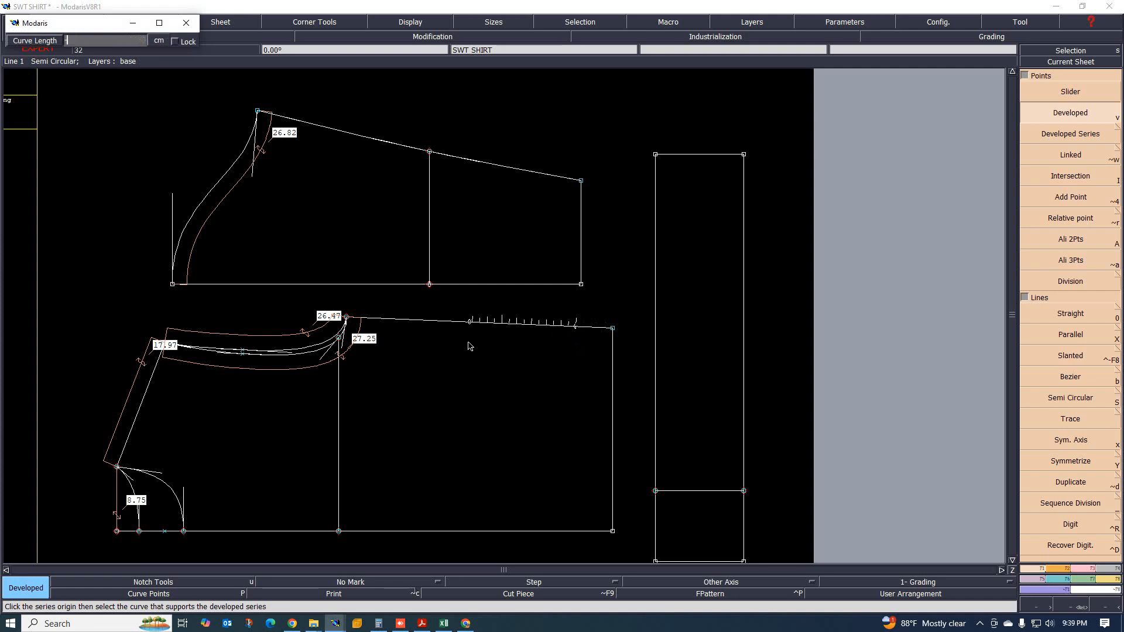
type("-16")
key("Return")
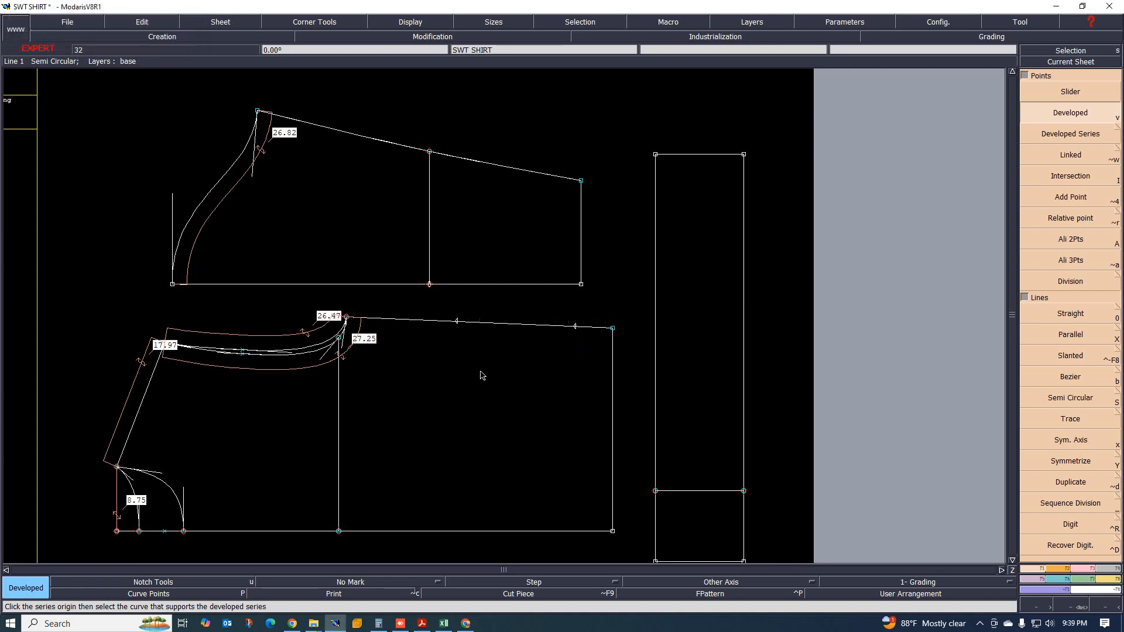
scroll(476, 358, "up", 3)
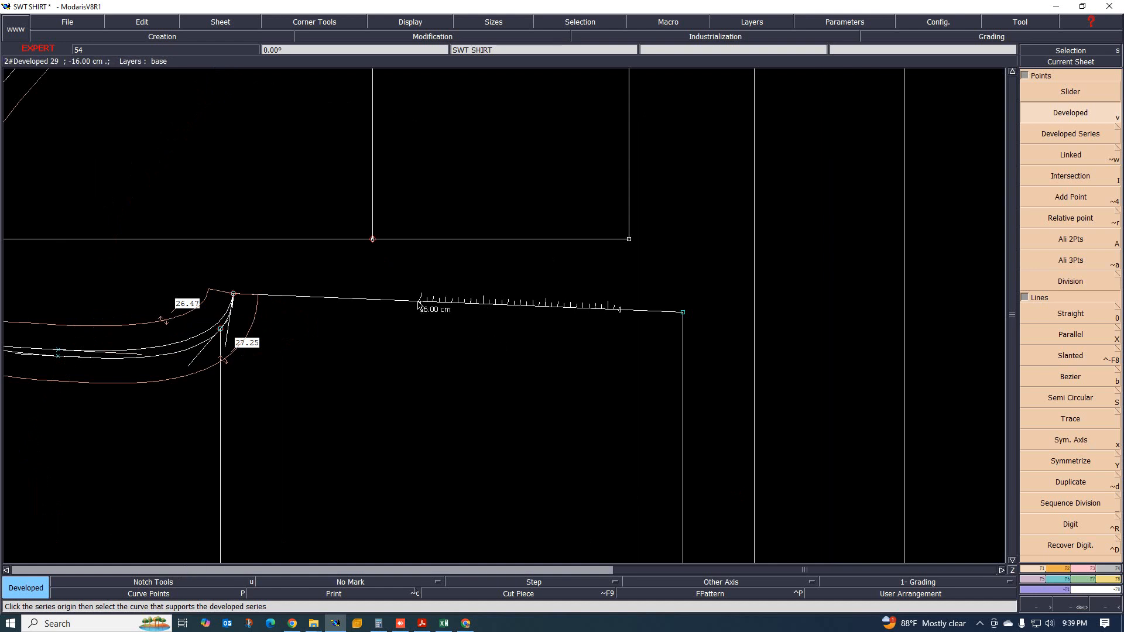
key("space")
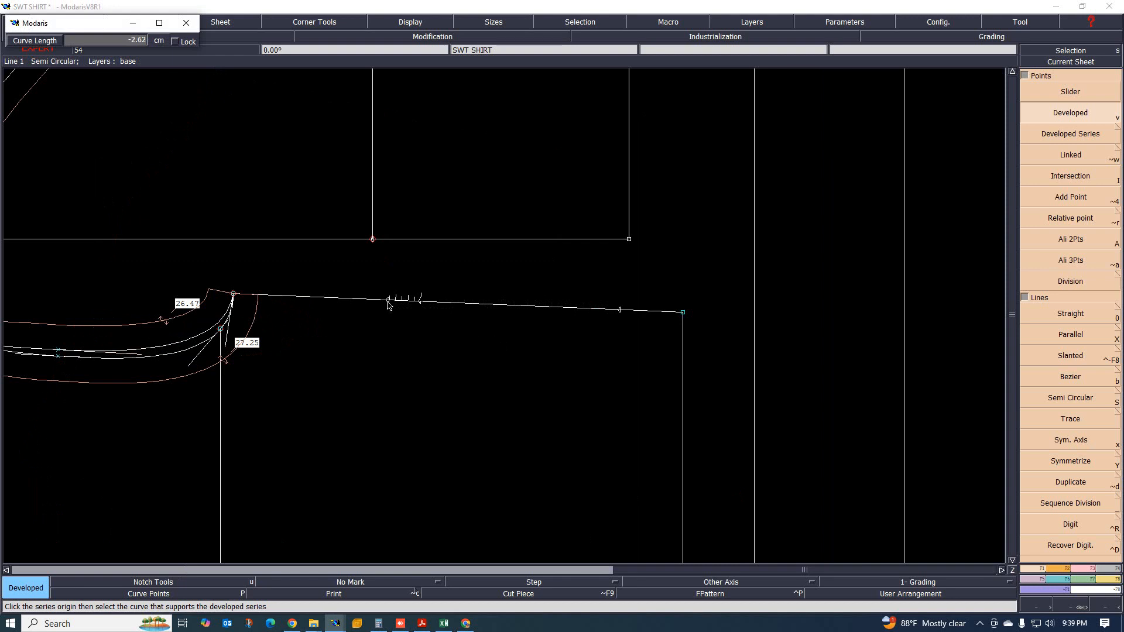
left_click(386, 310)
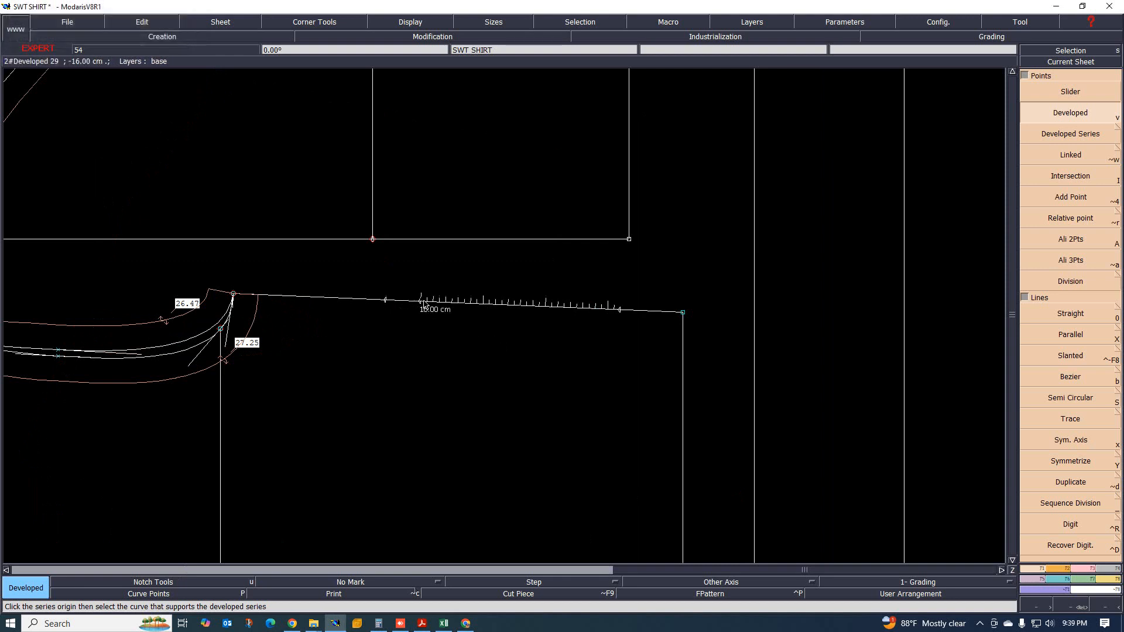
key("ctrl+z")
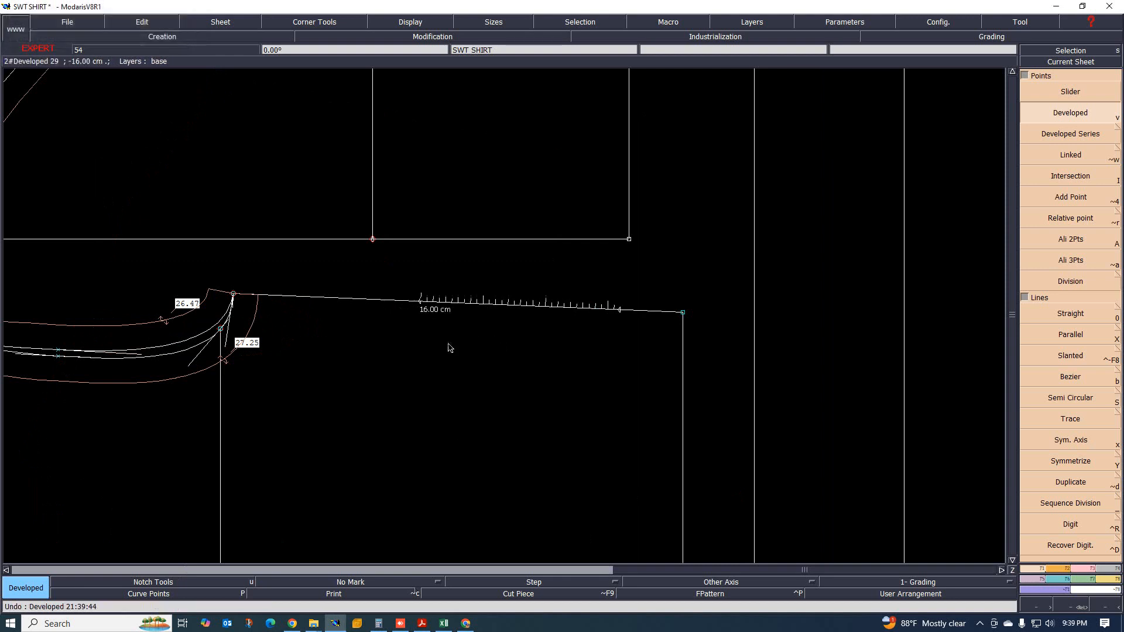
- Place a third developed point on the body's side seam, 3 cm further toward the underarm from the 16 cm point
left_click(421, 304)
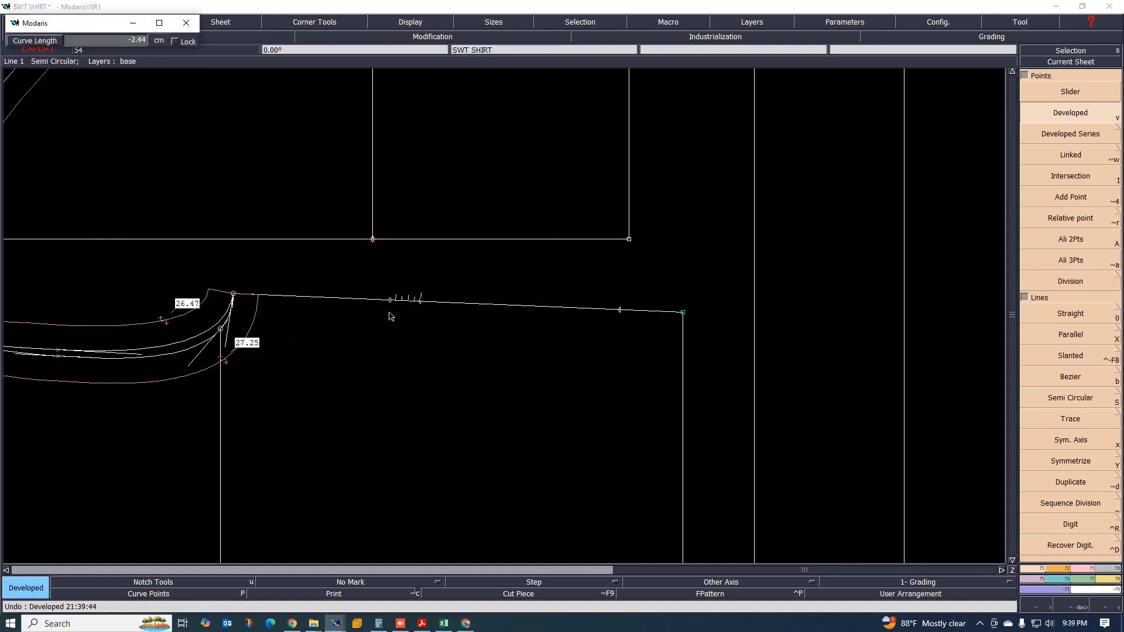
key("BackSpace")
type("-3")
key("Return")
- Place a relative point about 15 cm inward into the body from the side seam, near the middle of the 16 cm pocket opening
scroll(395, 343, "down", 3)
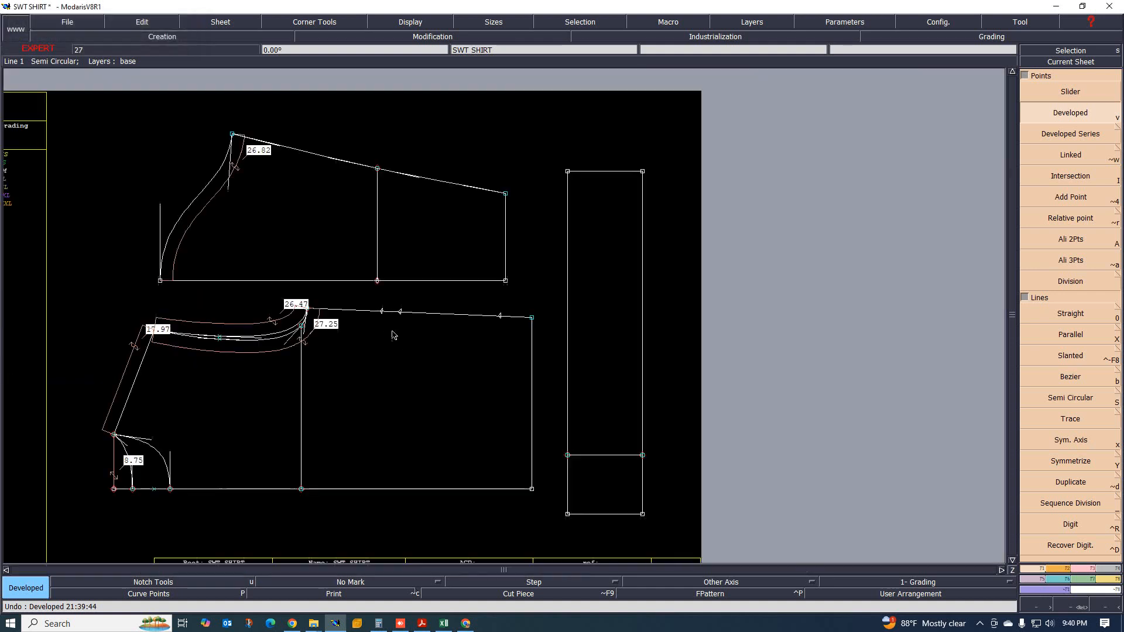
scroll(401, 339, "up", 2)
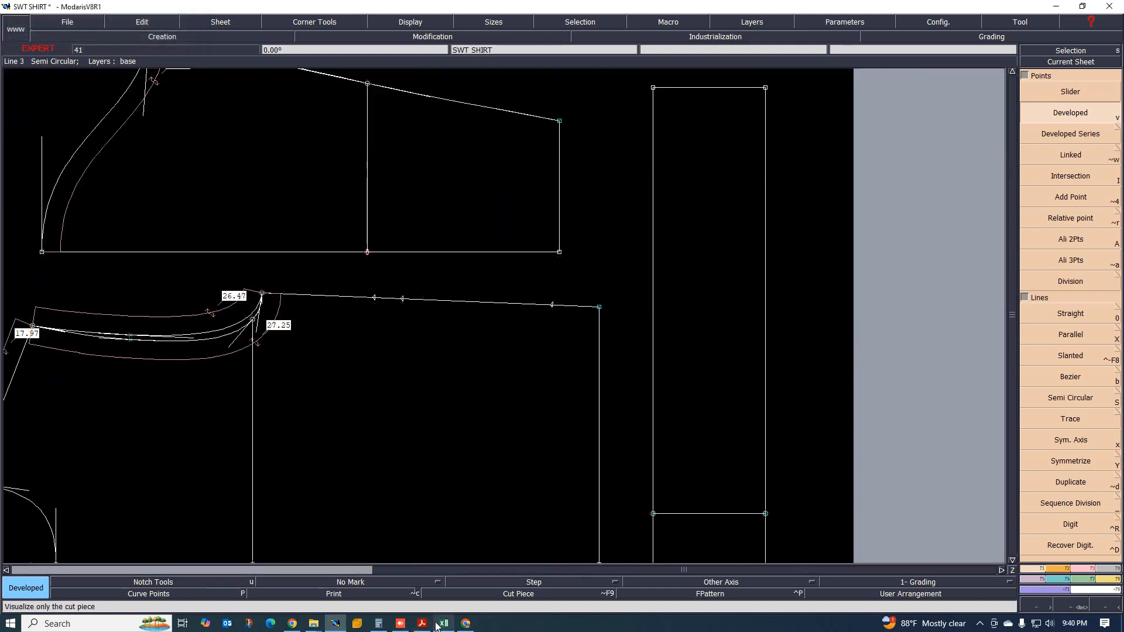
scroll(445, 346, "down", 3)
scroll(451, 342, "up", 2)
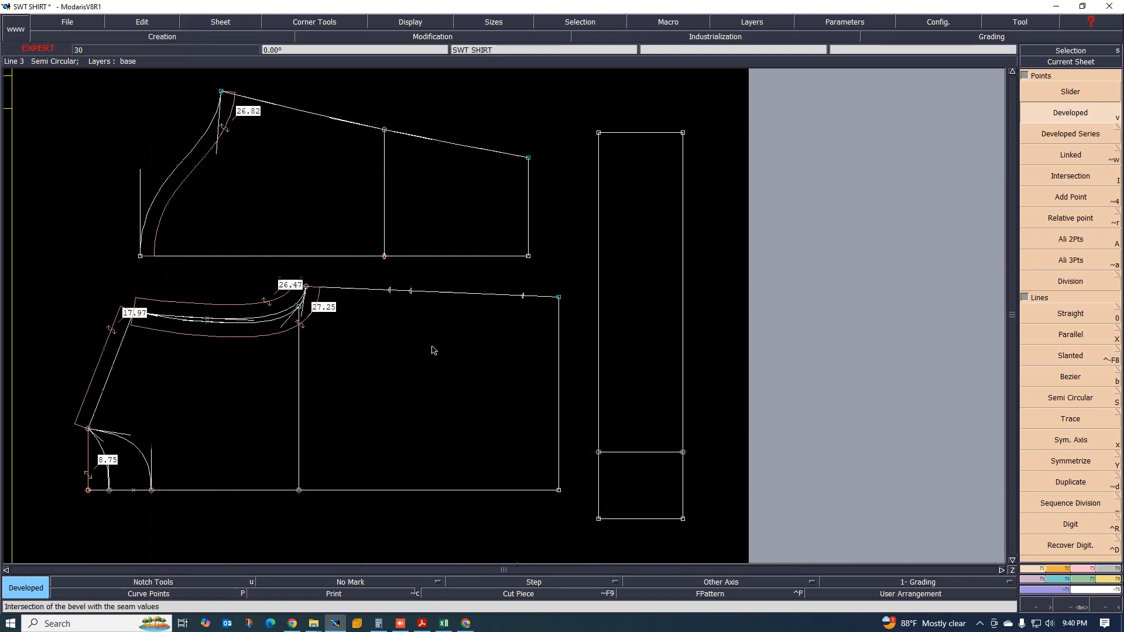
scroll(458, 346, "up", 1)
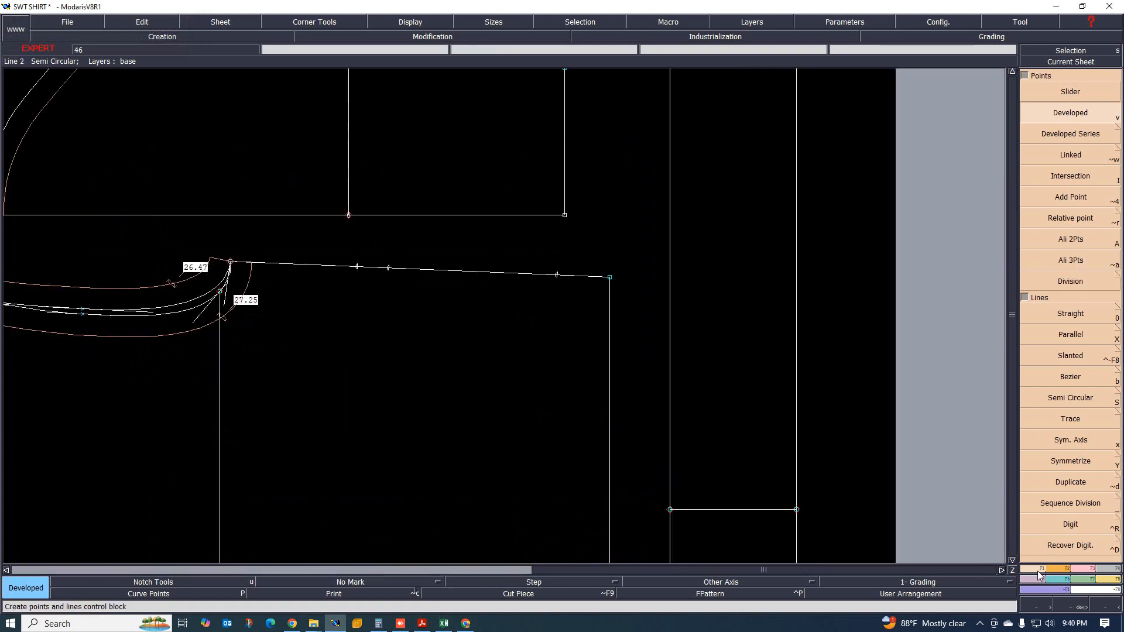
left_click(1070, 223)
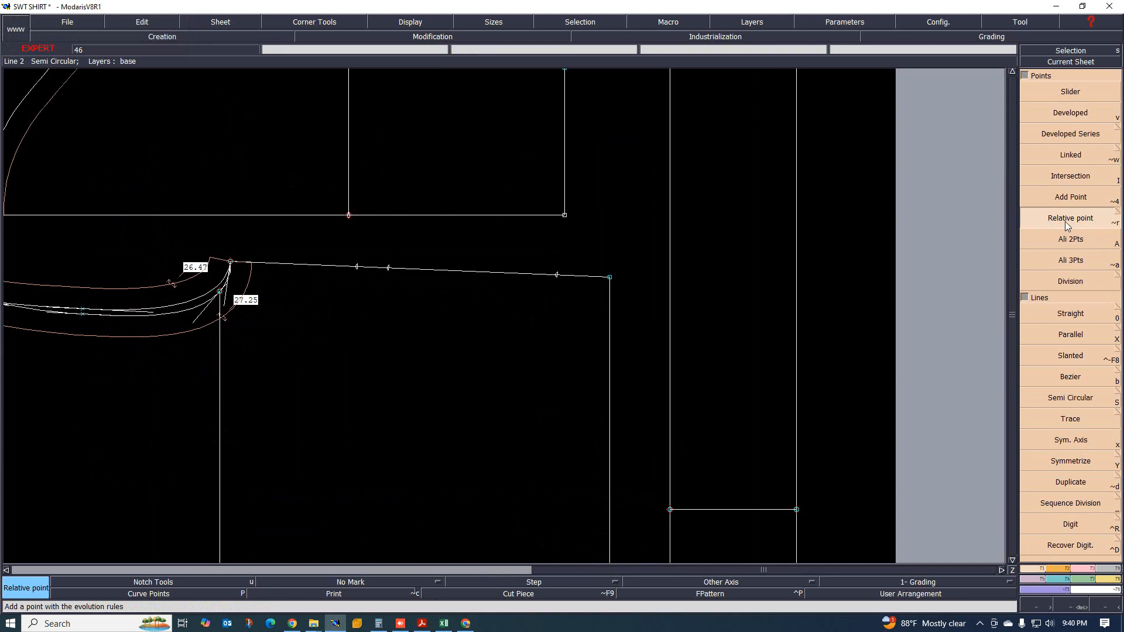
left_click(464, 273)
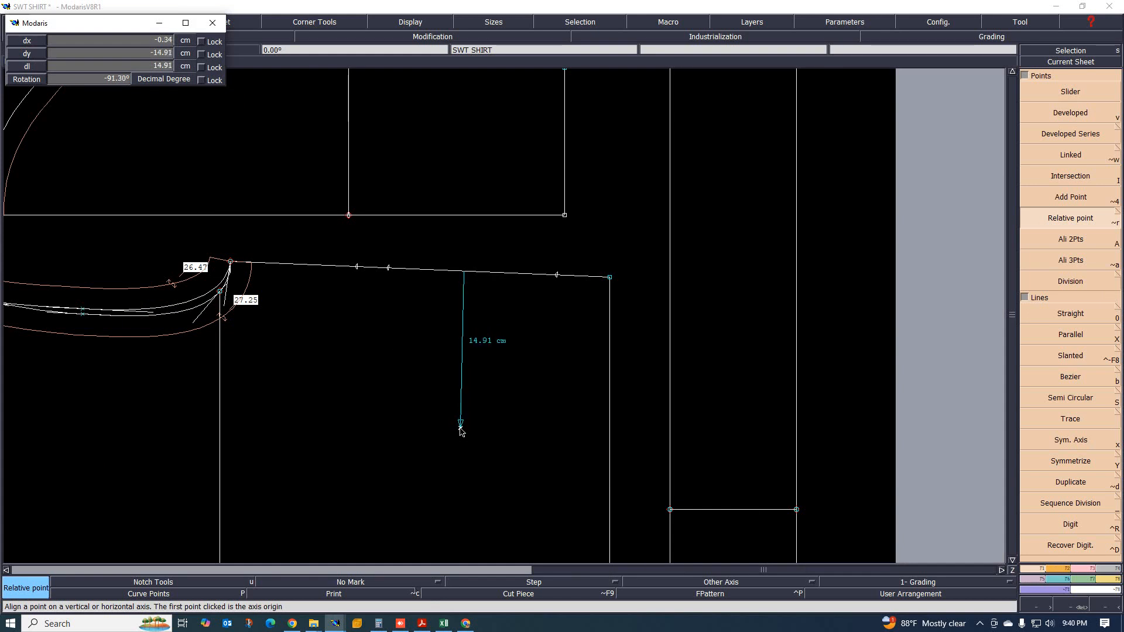
left_click(461, 430)
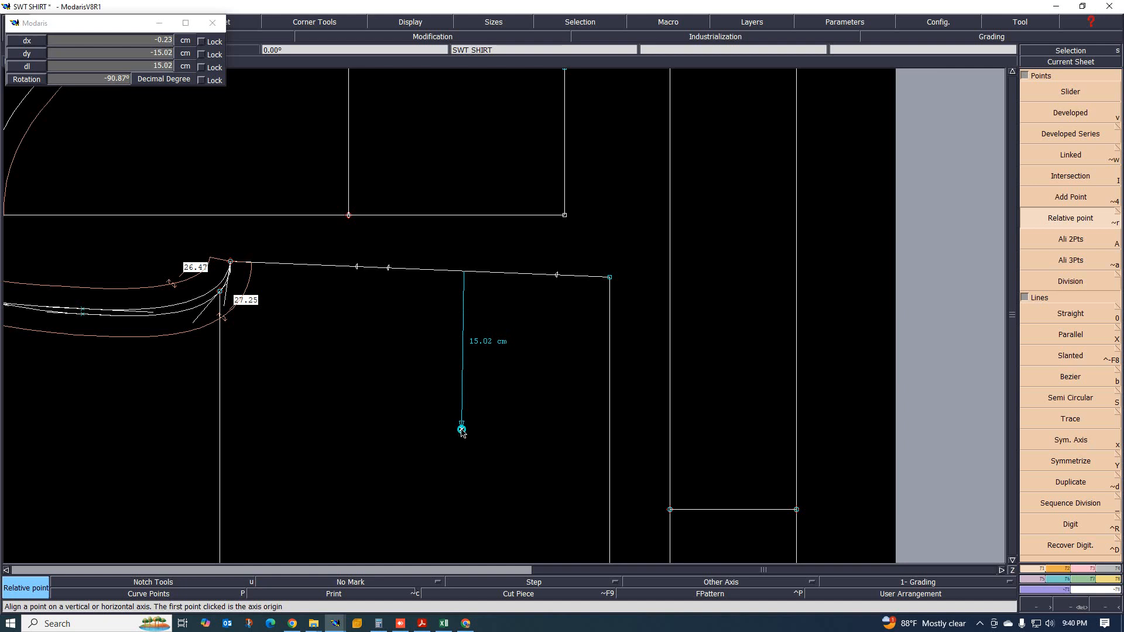
- Draw the pocket bag outline with the Bezier tool from the 3 cm side seam point through two inner corner points to the hem line
scroll(457, 448, "up", 1)
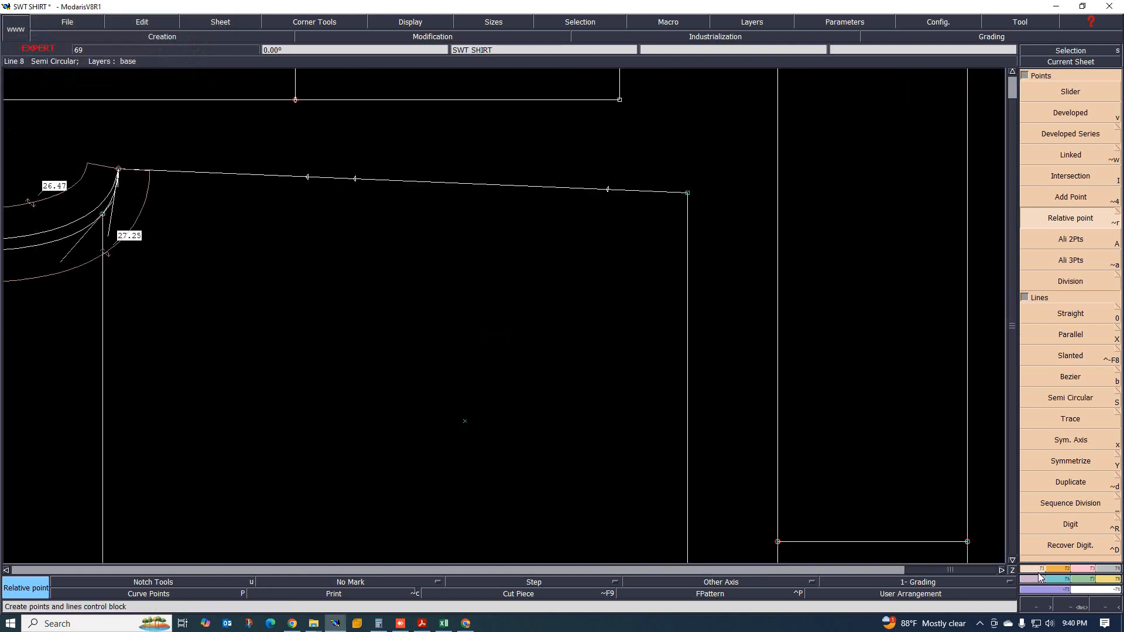
left_click(1072, 380)
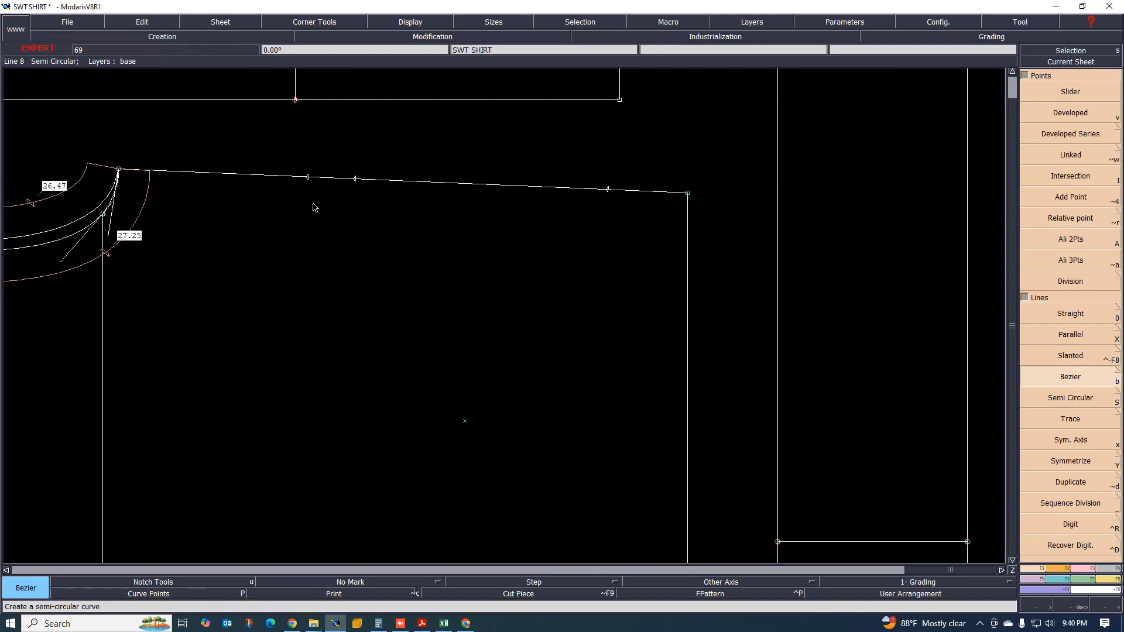
left_click(308, 177)
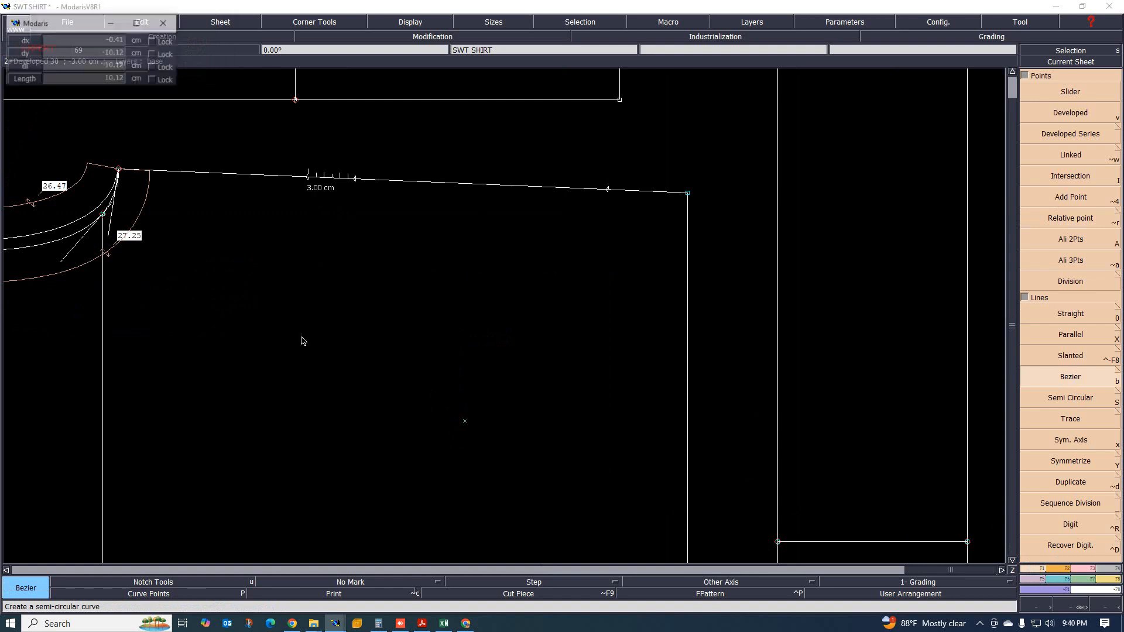
left_click(463, 422)
left_click(352, 339)
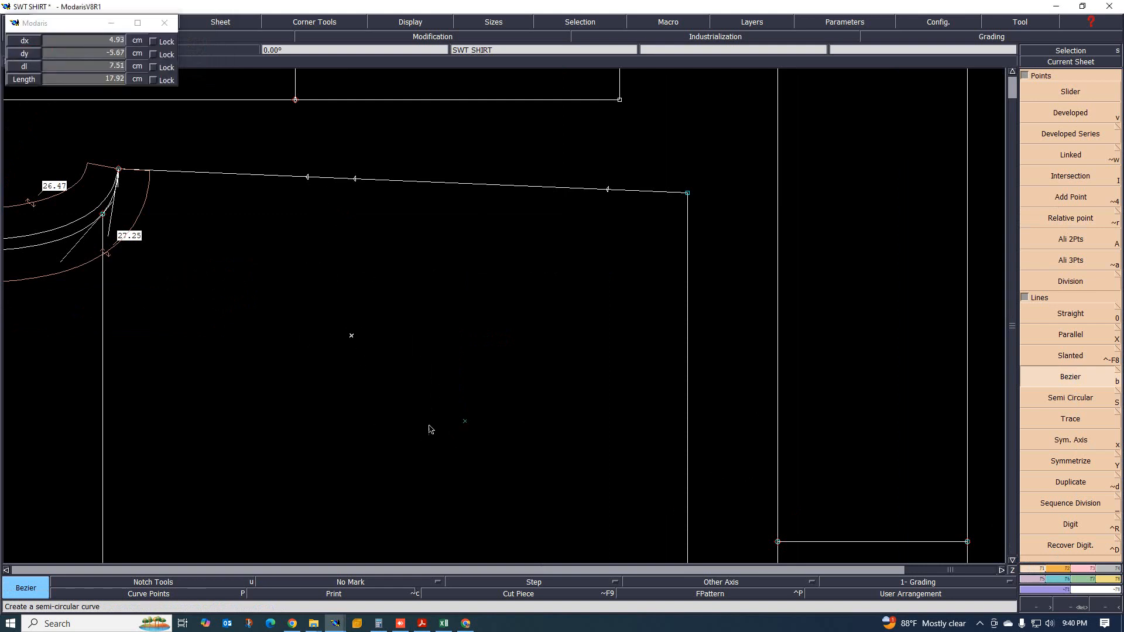
left_click(464, 429)
left_click(688, 416)
scroll(533, 387, "down", 1)
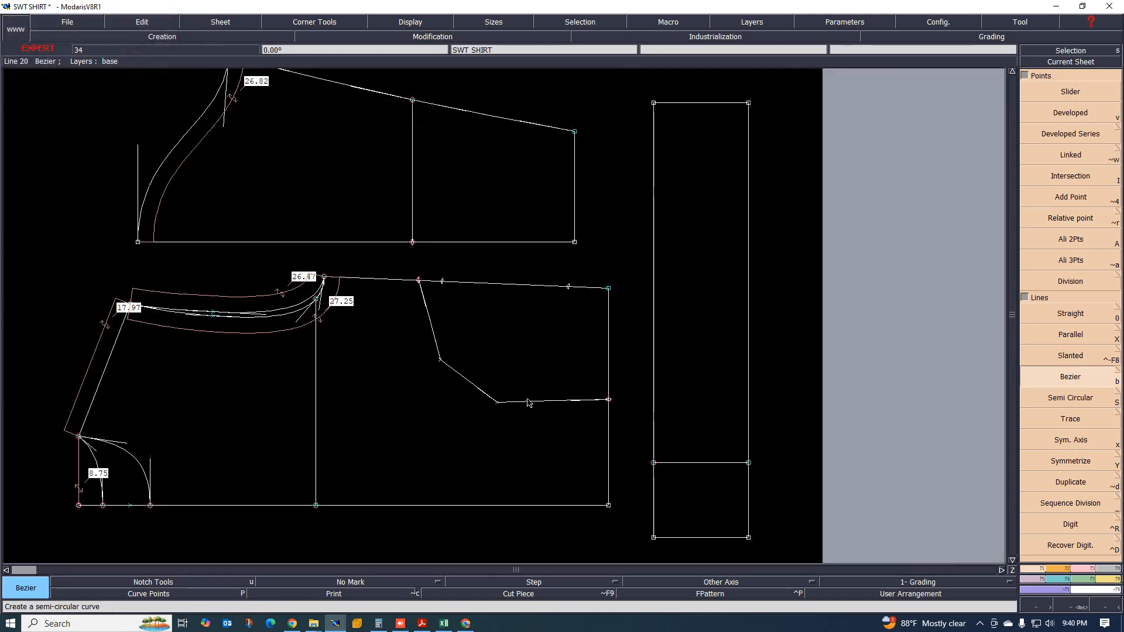
- Switch to the PDF tech pack and examine the pocket in the stitch, accessories, colorway and sketch pages
left_click(423, 624)
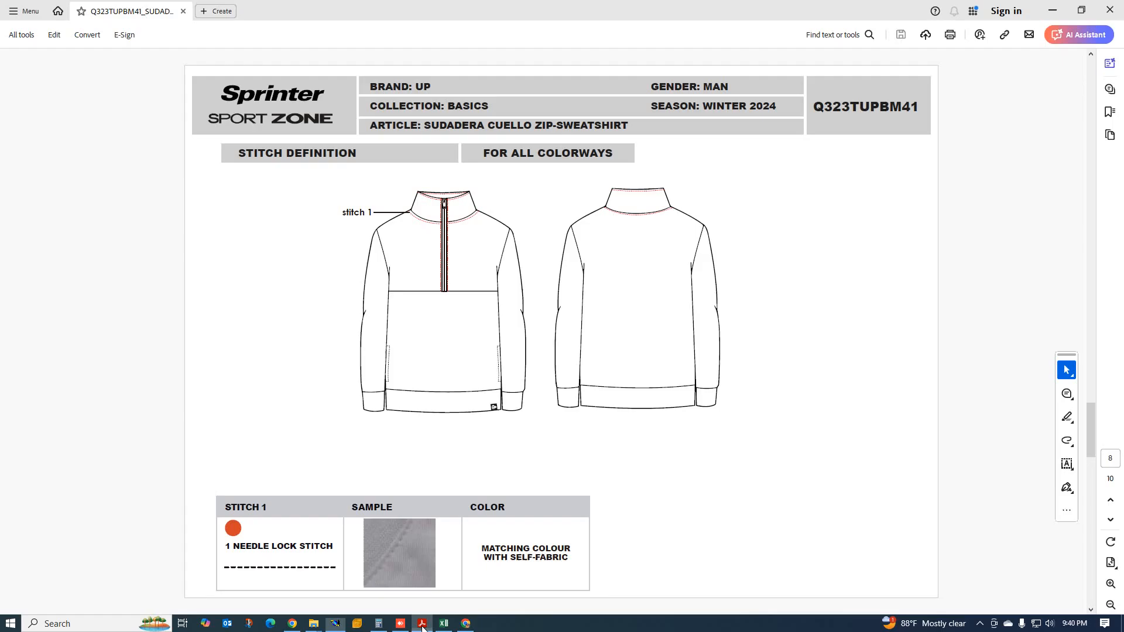
scroll(480, 397, "up", 1)
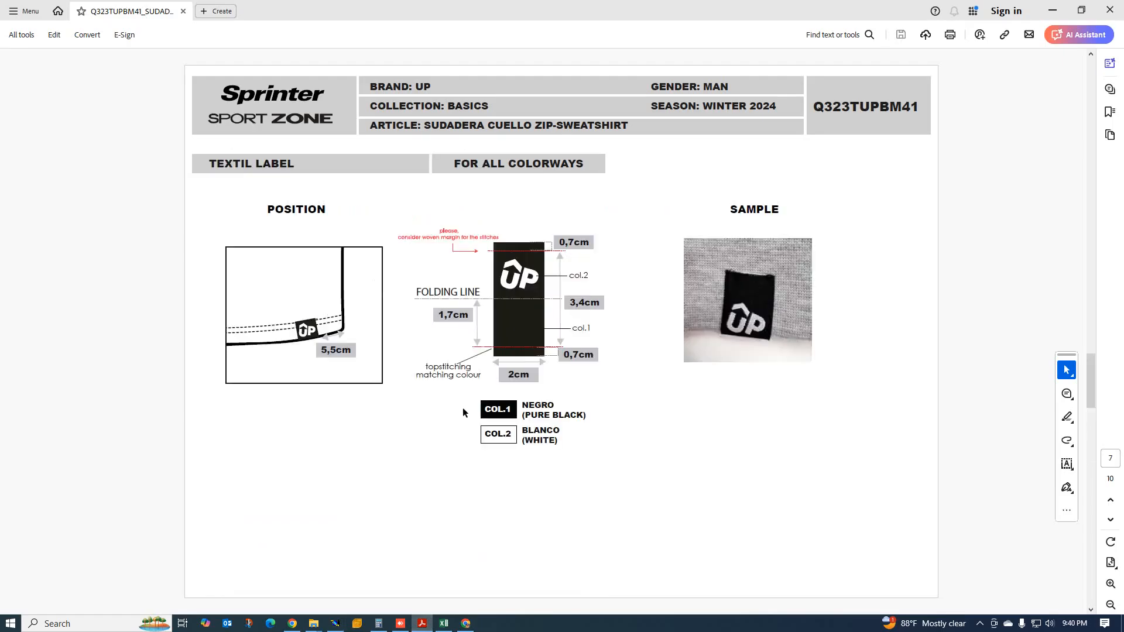
scroll(463, 406, "down", 1)
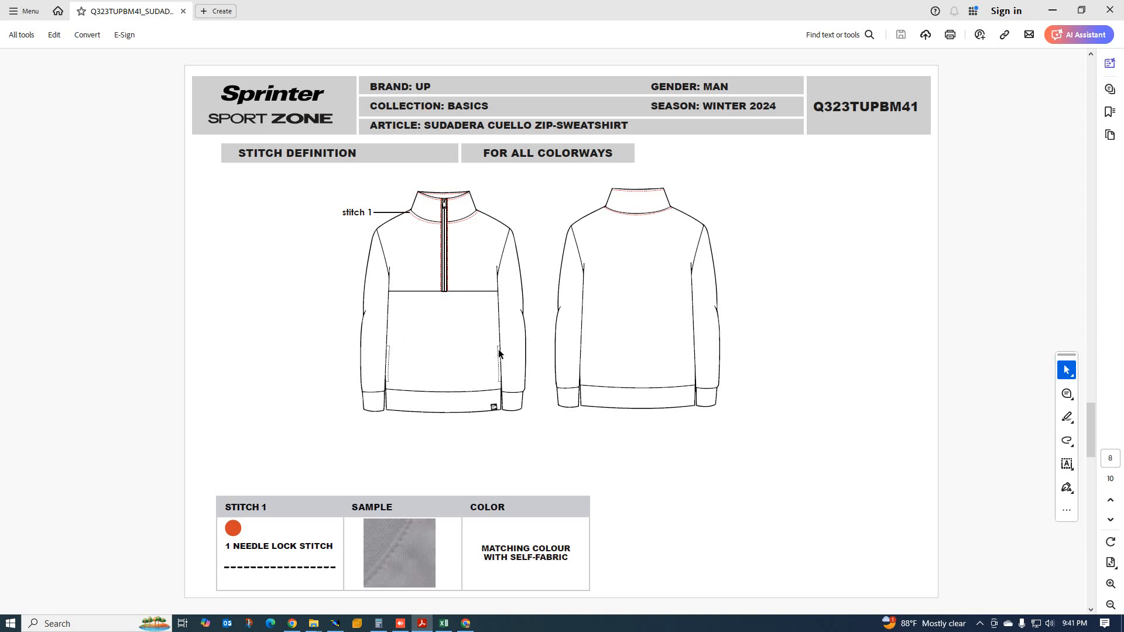
scroll(388, 462, "down", 3)
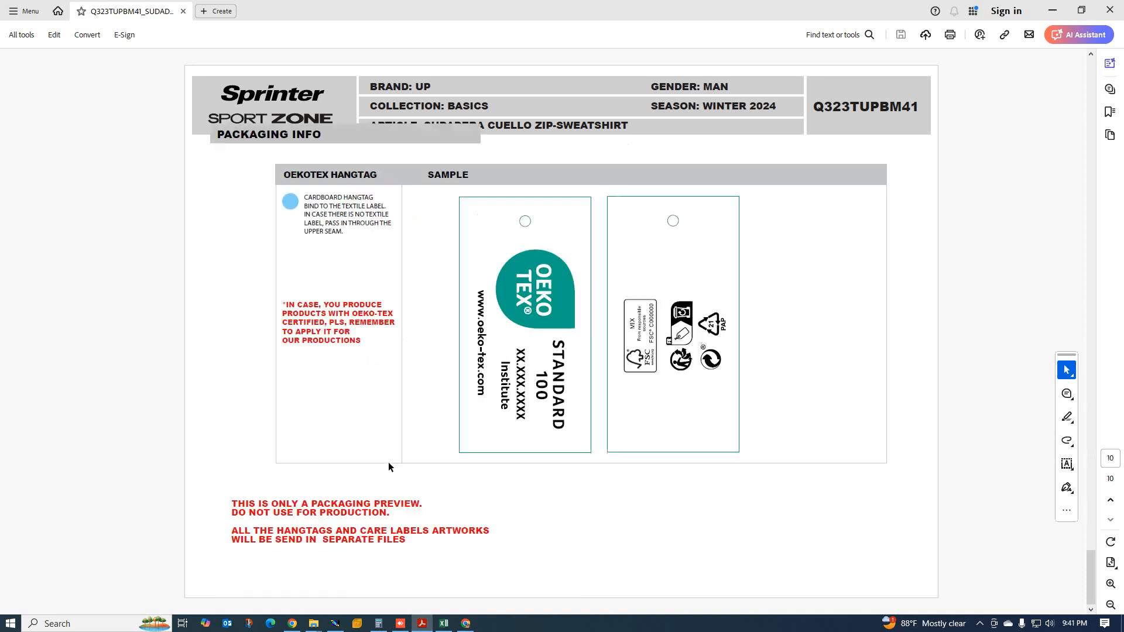
scroll(388, 474, "up", 3)
scroll(391, 462, "up", 5)
scroll(390, 457, "up", 10)
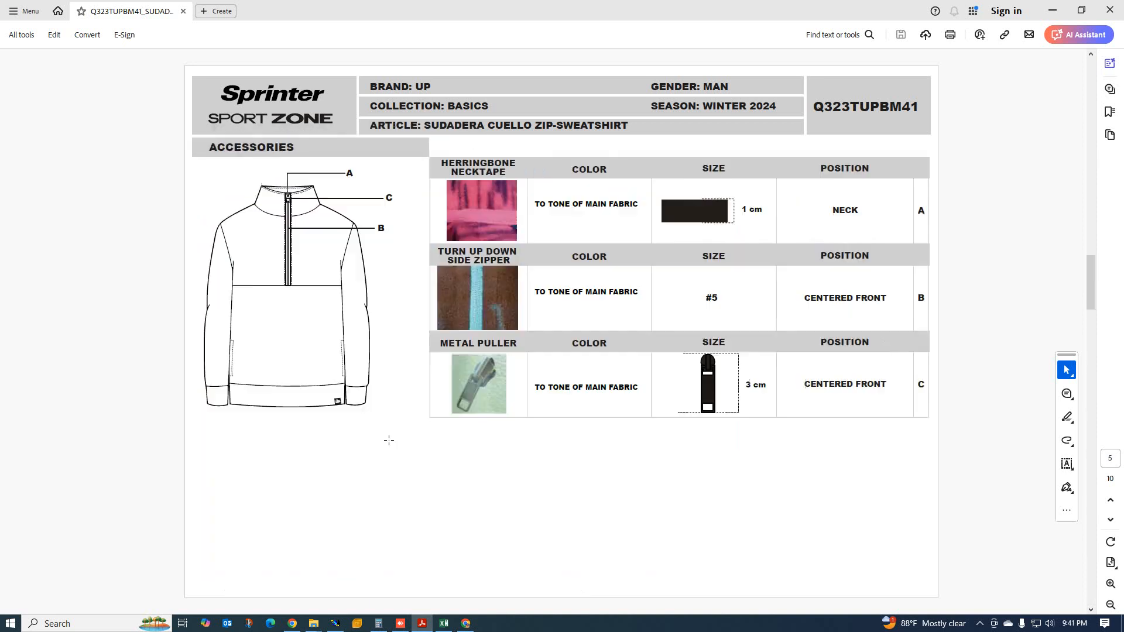
scroll(352, 445, "up", 1)
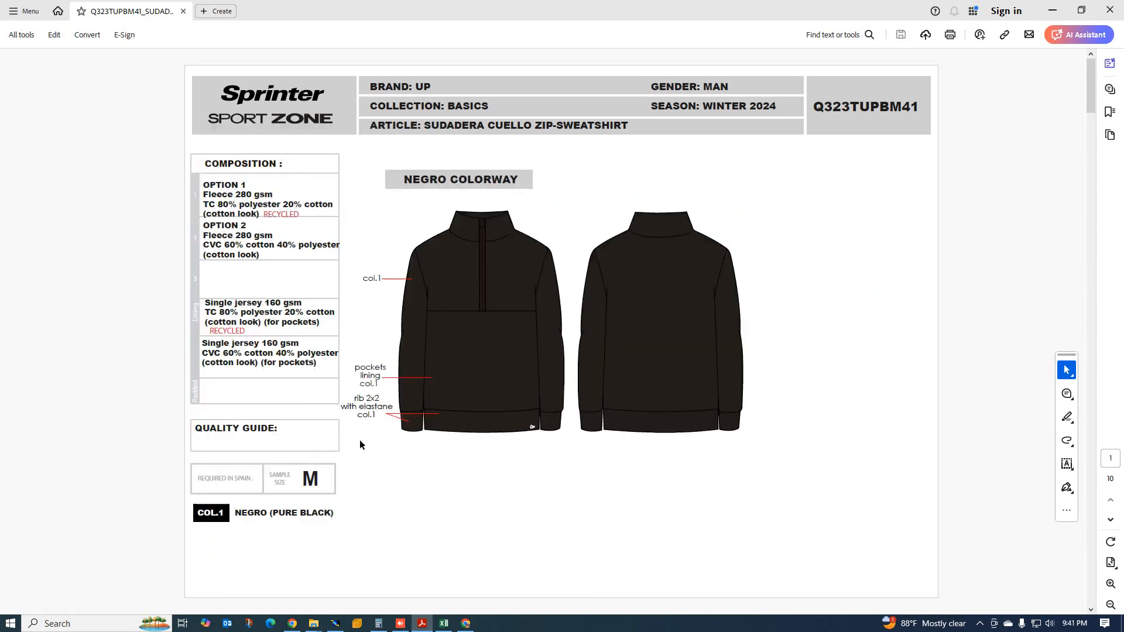
scroll(361, 437, "down", 1)
scroll(366, 419, "up", 1)
mouse_move(335, 623)
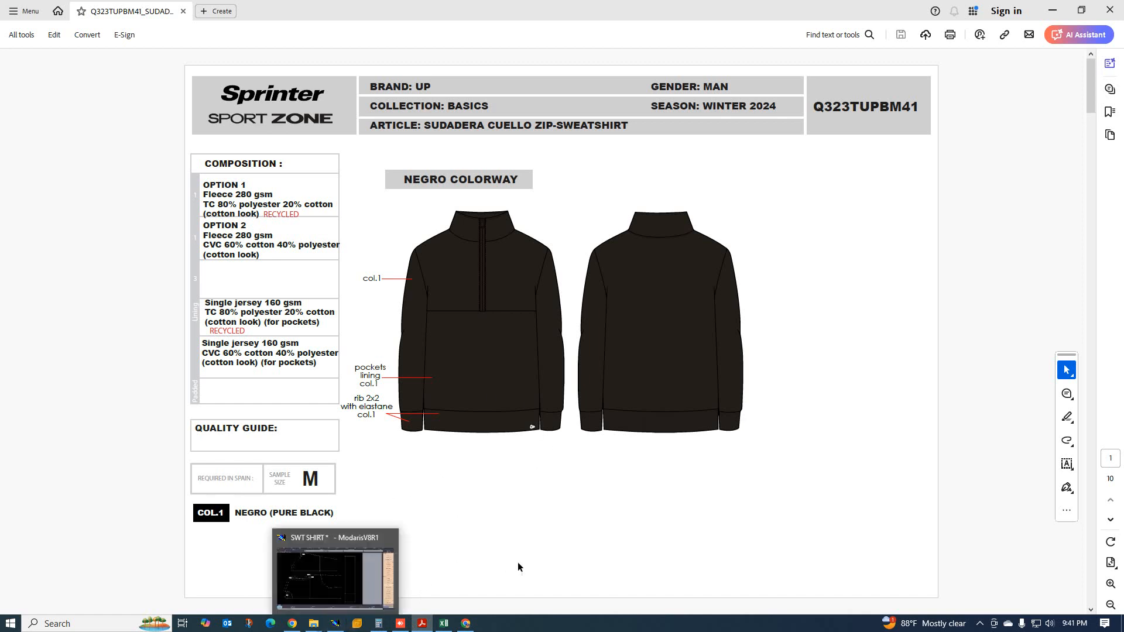
scroll(517, 562, "down", 4)
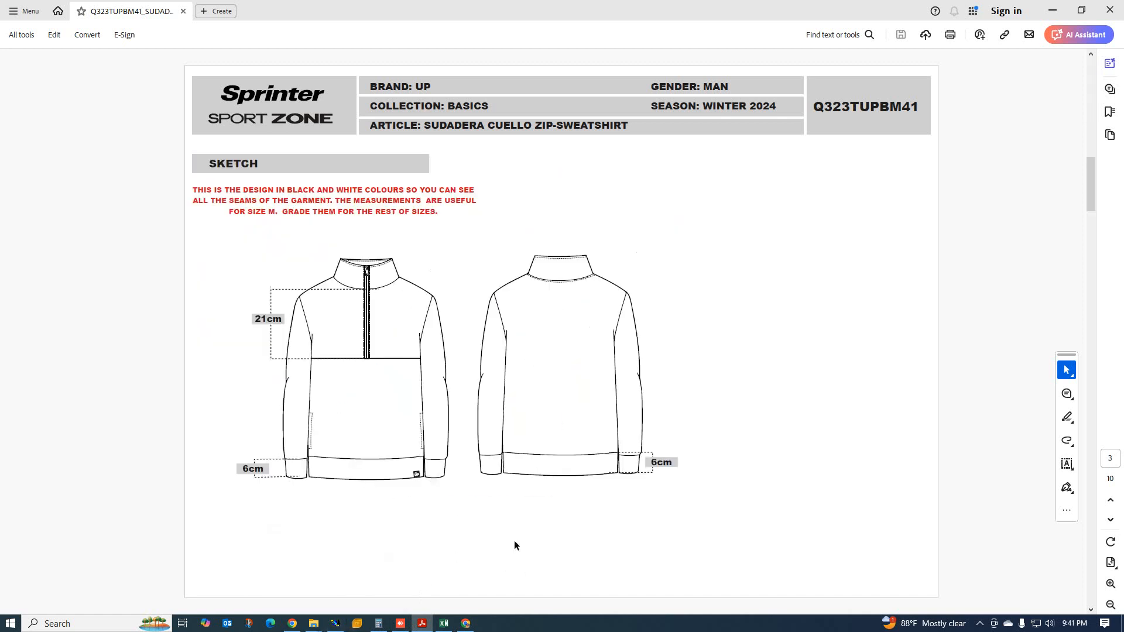
- Return to Modaris and reshape the pocket bag outline, moving its deepest corner point toward the hem and rounding the diagonal segment between the corners
left_click(335, 623)
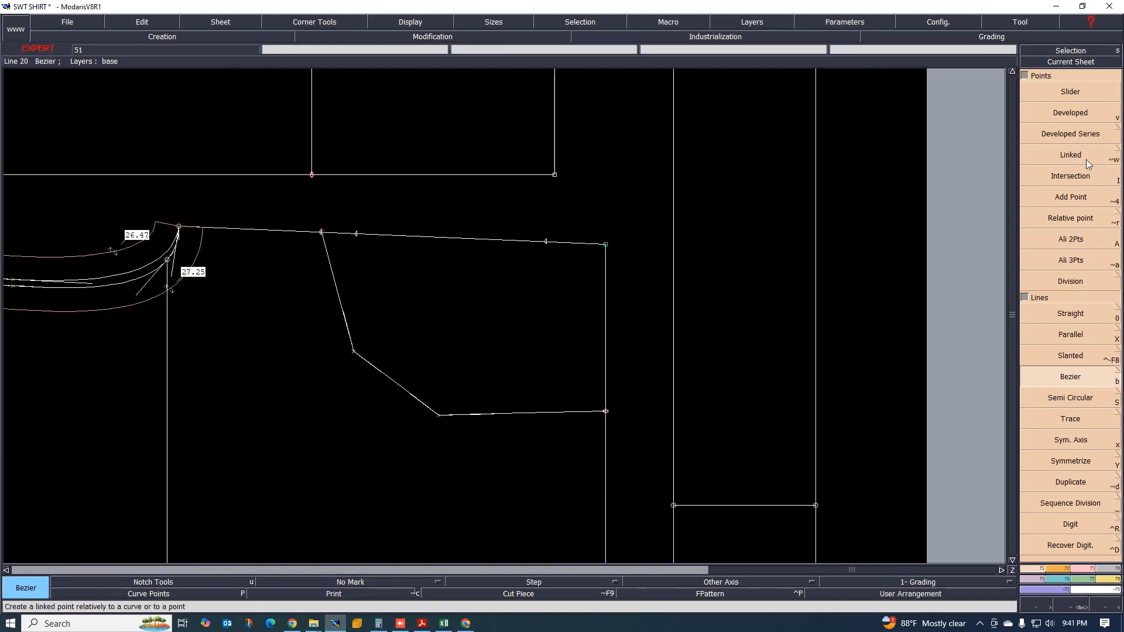
left_click(1085, 570)
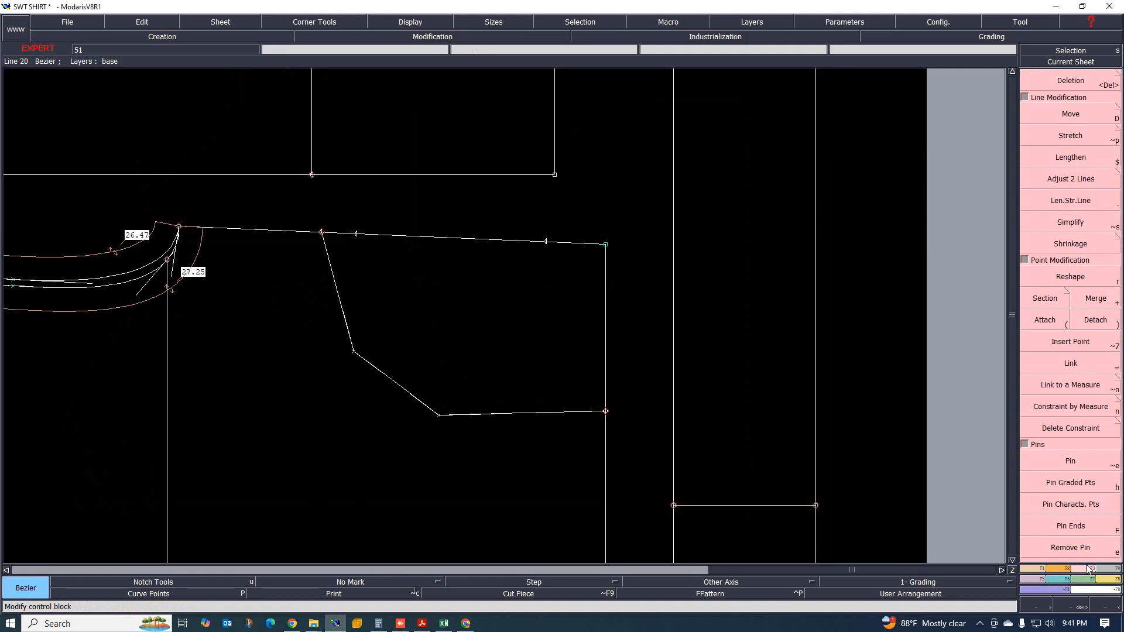
left_click(1070, 275)
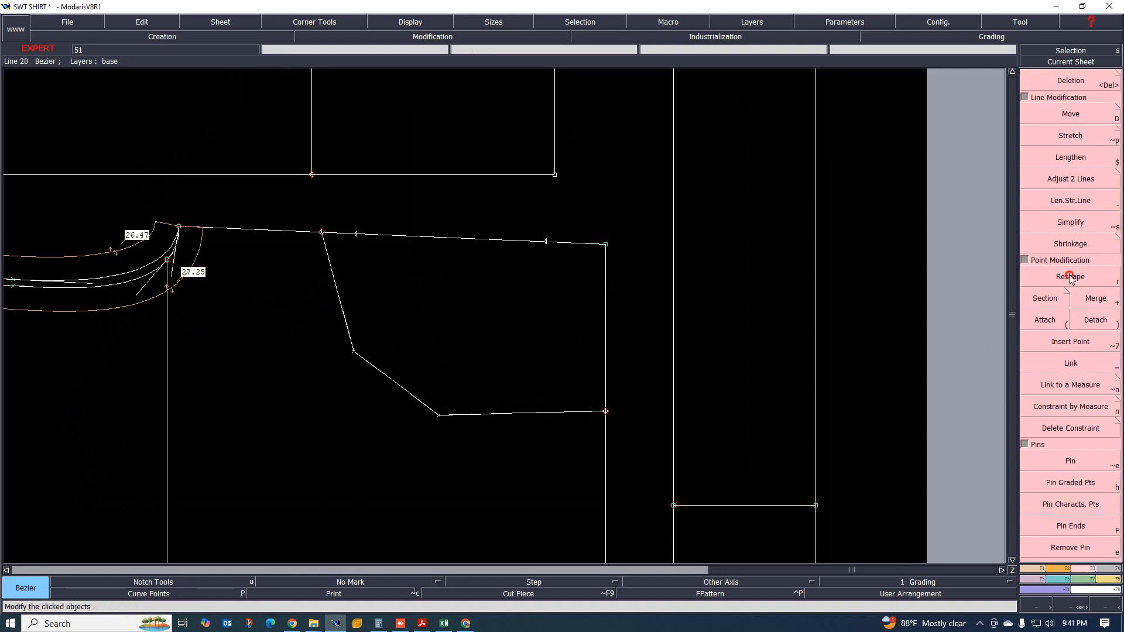
left_click(441, 416)
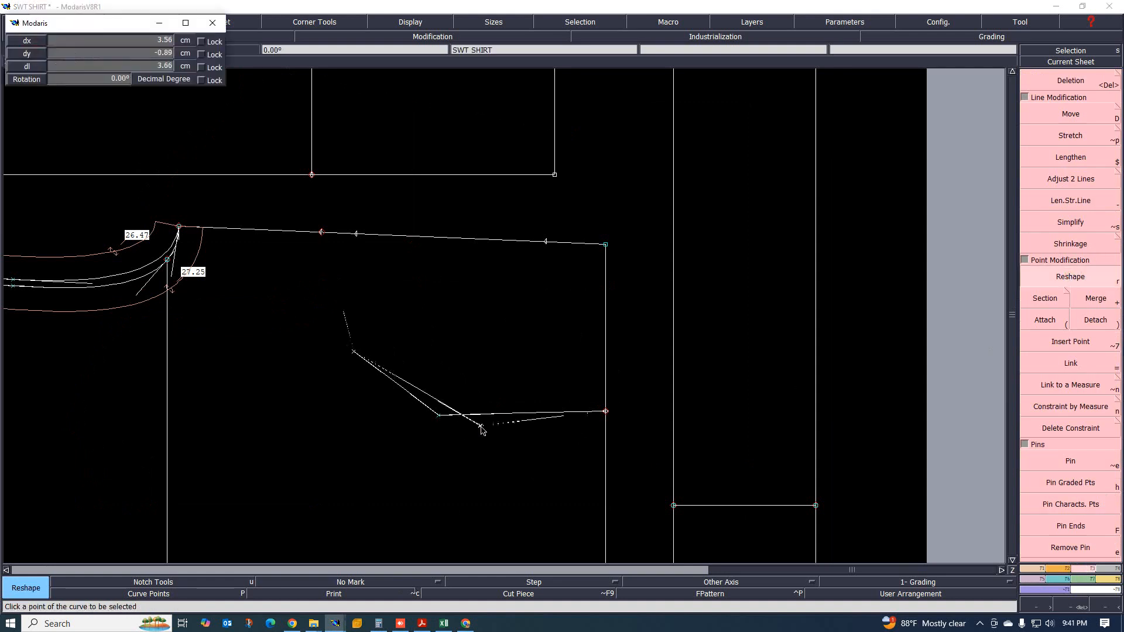
left_click(476, 419)
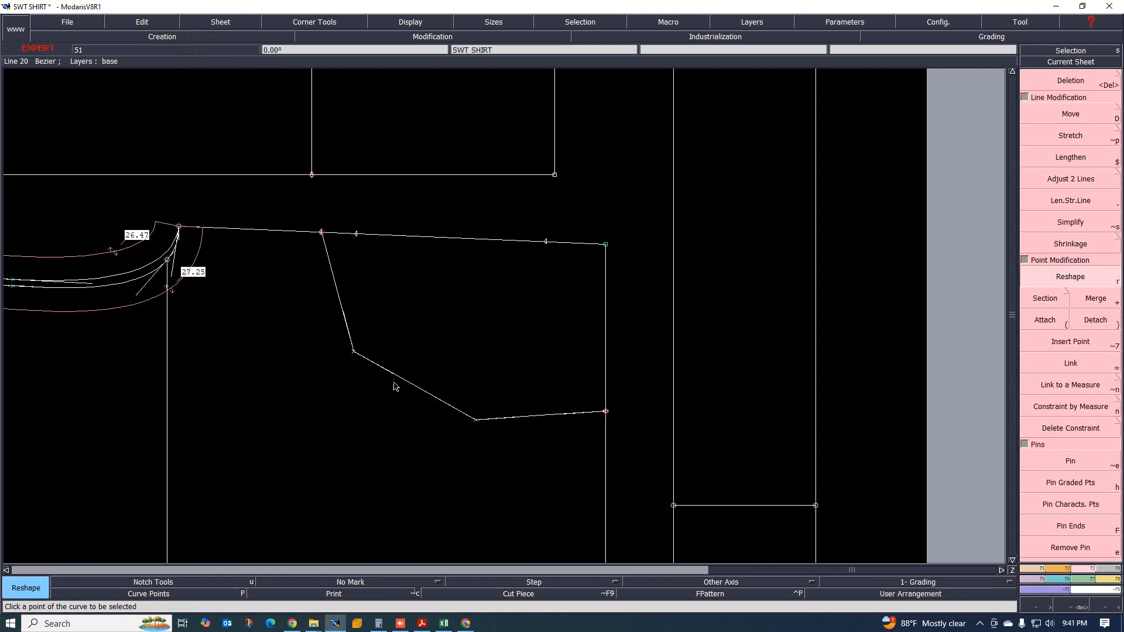
mouse_move(385, 393)
left_mouse_down()
mouse_move(441, 405)
mouse_move(421, 416)
mouse_move(305, 391)
mouse_move(375, 396)
left_mouse_up()
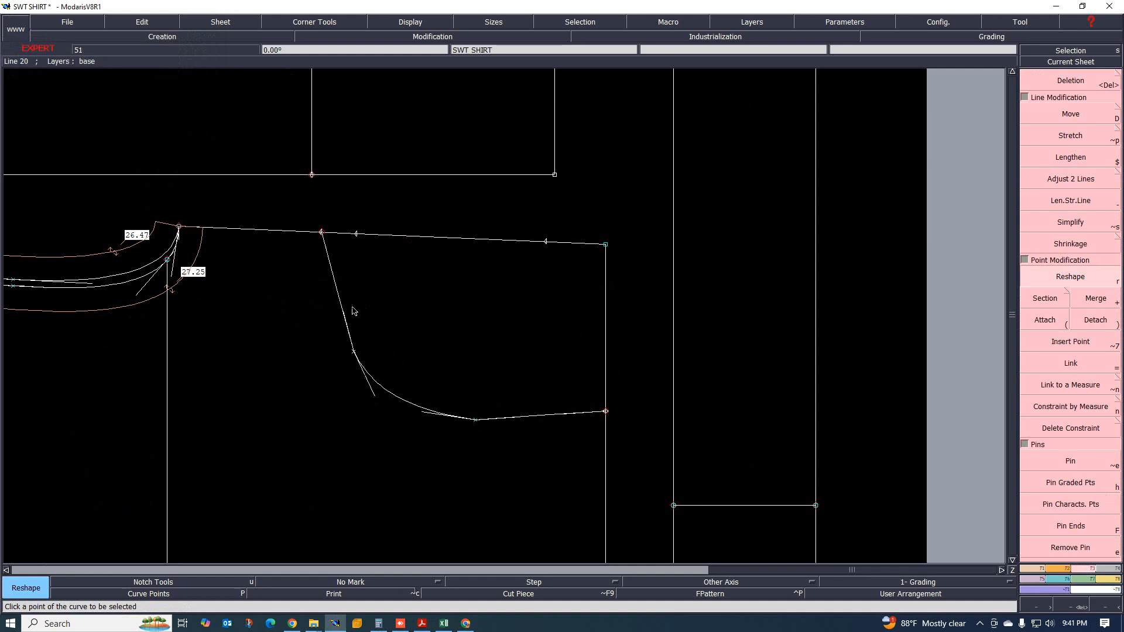
- Reshape the pocket bag's upper corner slightly outward and curve the straight segment between it and the side seam point
left_click(355, 354)
left_click(350, 354)
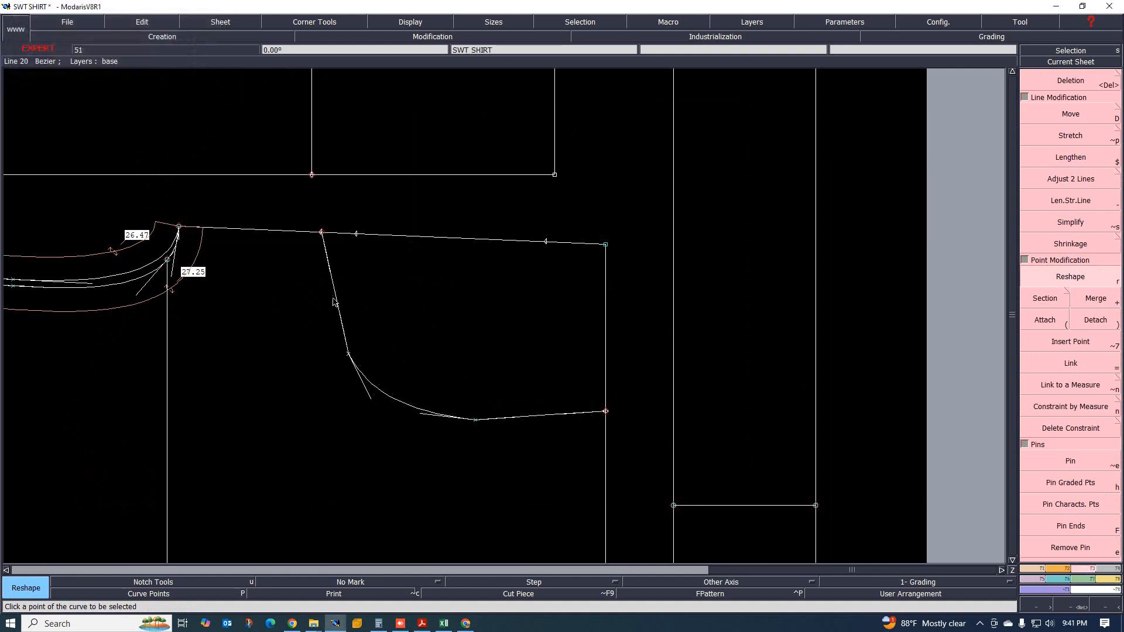
left_click(320, 296)
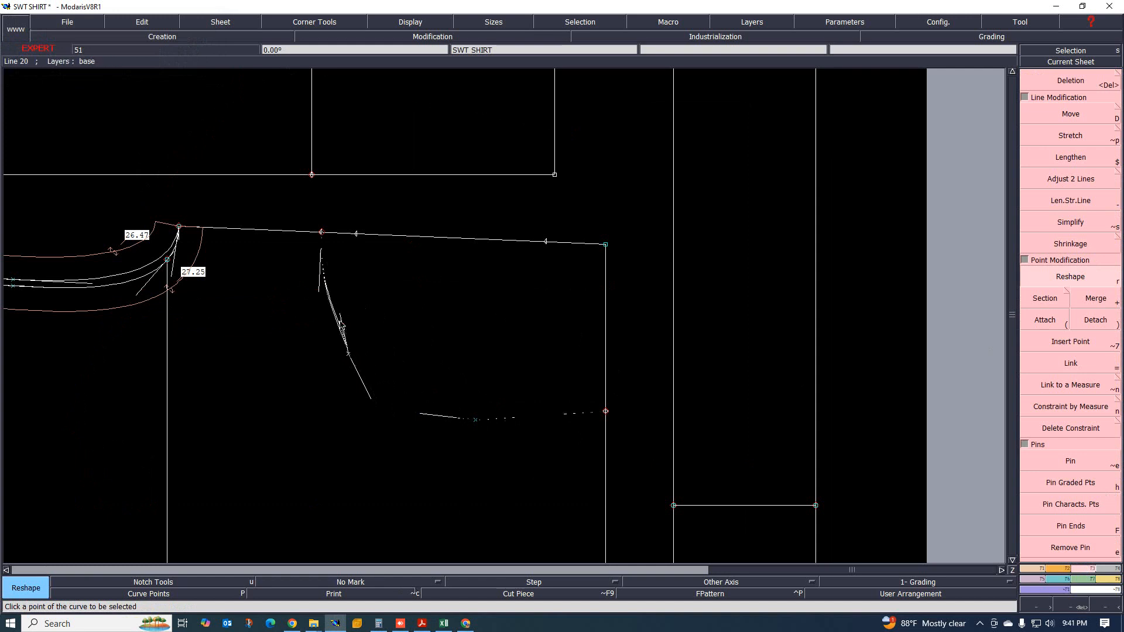
scroll(379, 413, "up", 1)
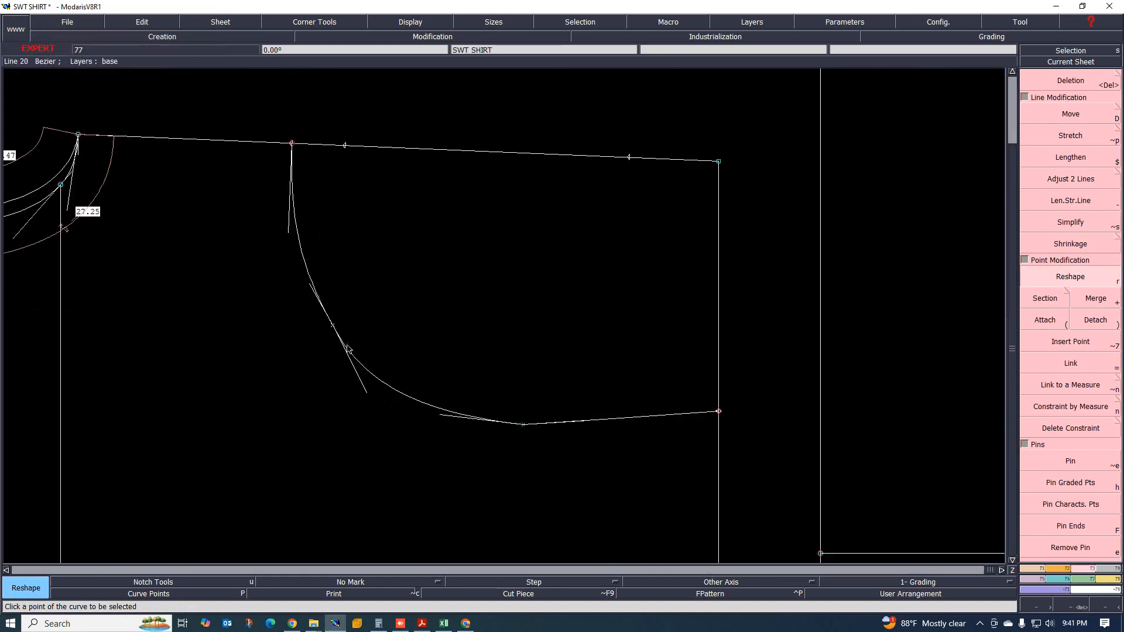
left_click(332, 325)
left_click(337, 351)
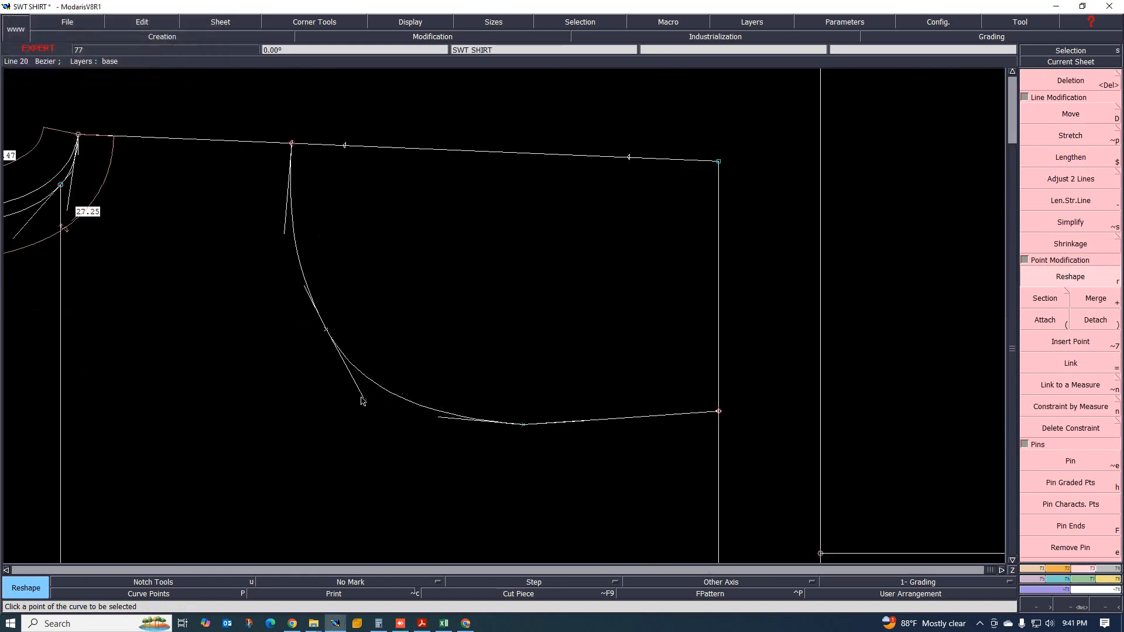
- Straighten the pocket bag's deepest edge by adjusting its corner tangent and moving the end point along the hem line
left_click(448, 421)
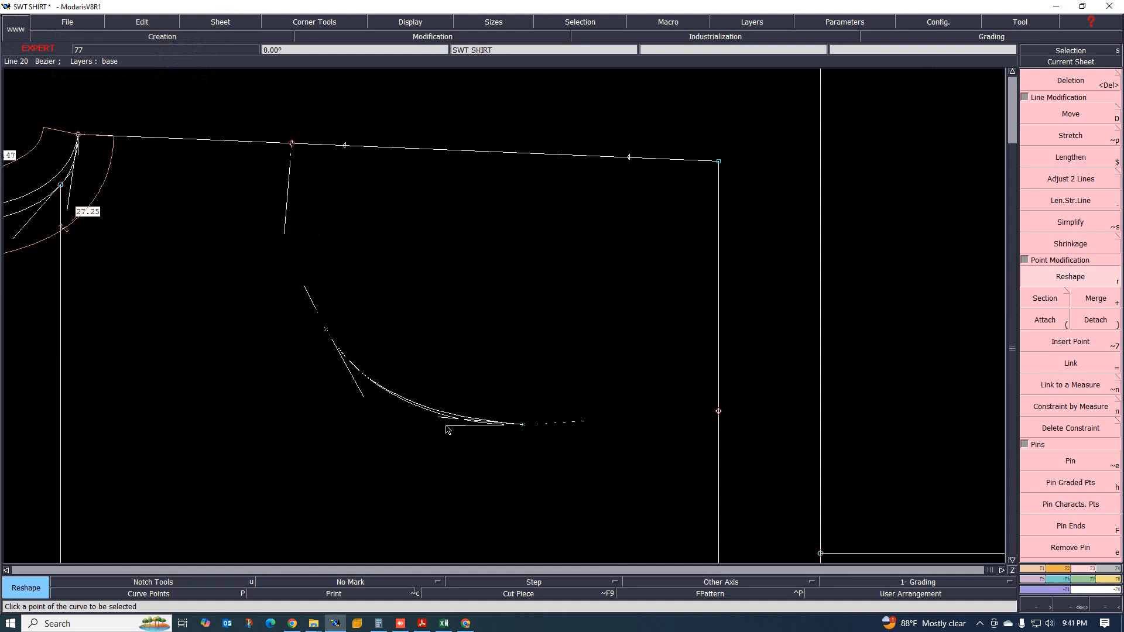
left_click(719, 412)
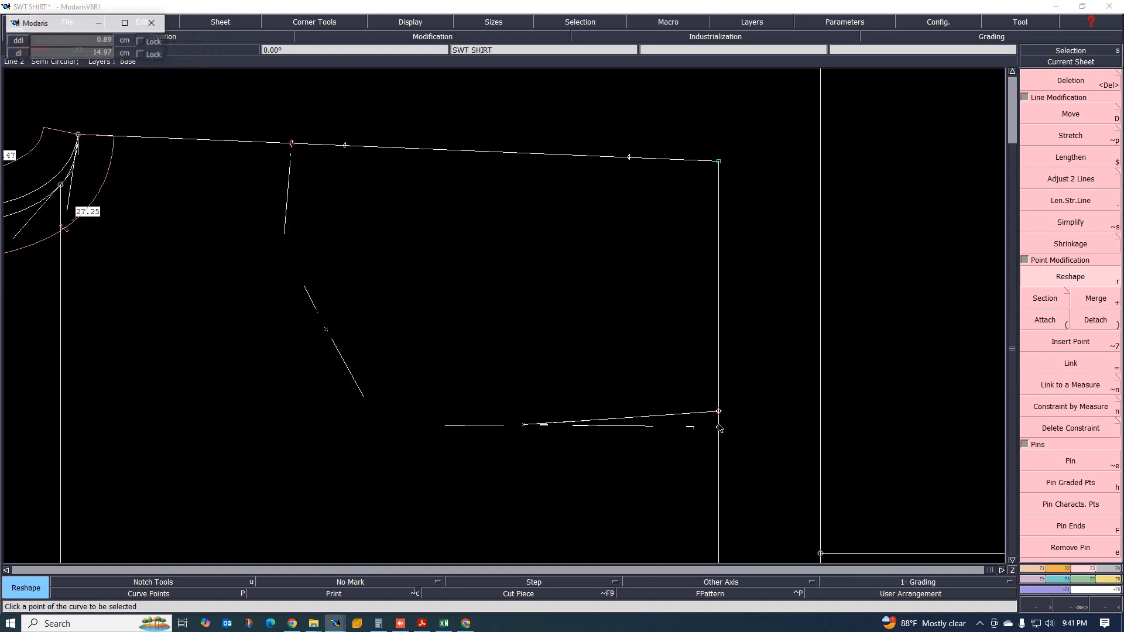
left_click(719, 422)
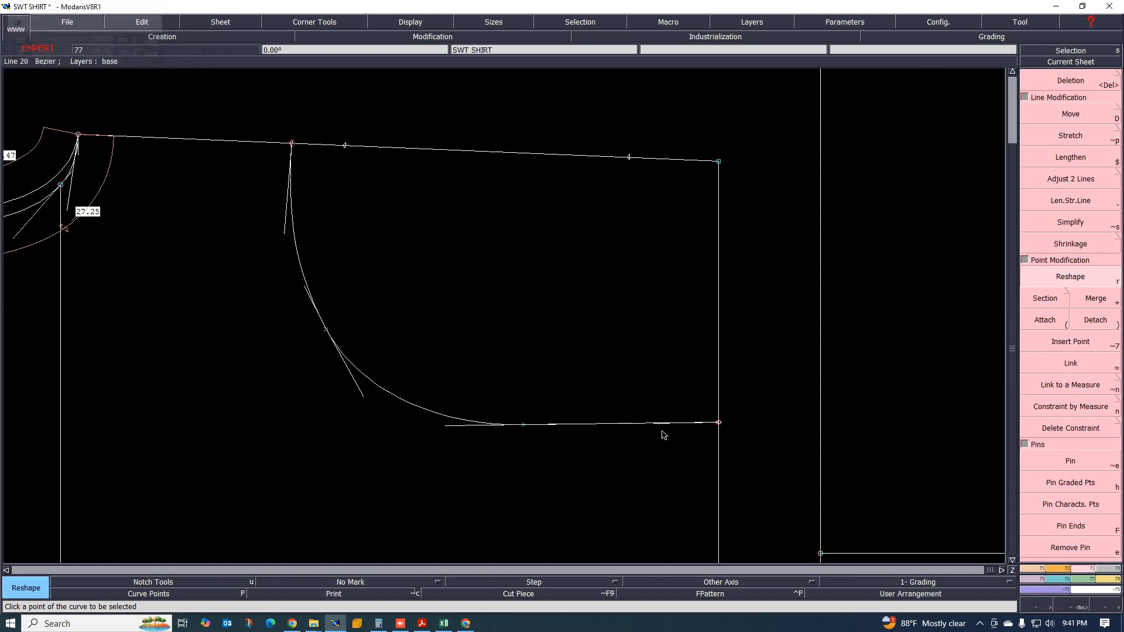
left_click(719, 423)
left_click(719, 426)
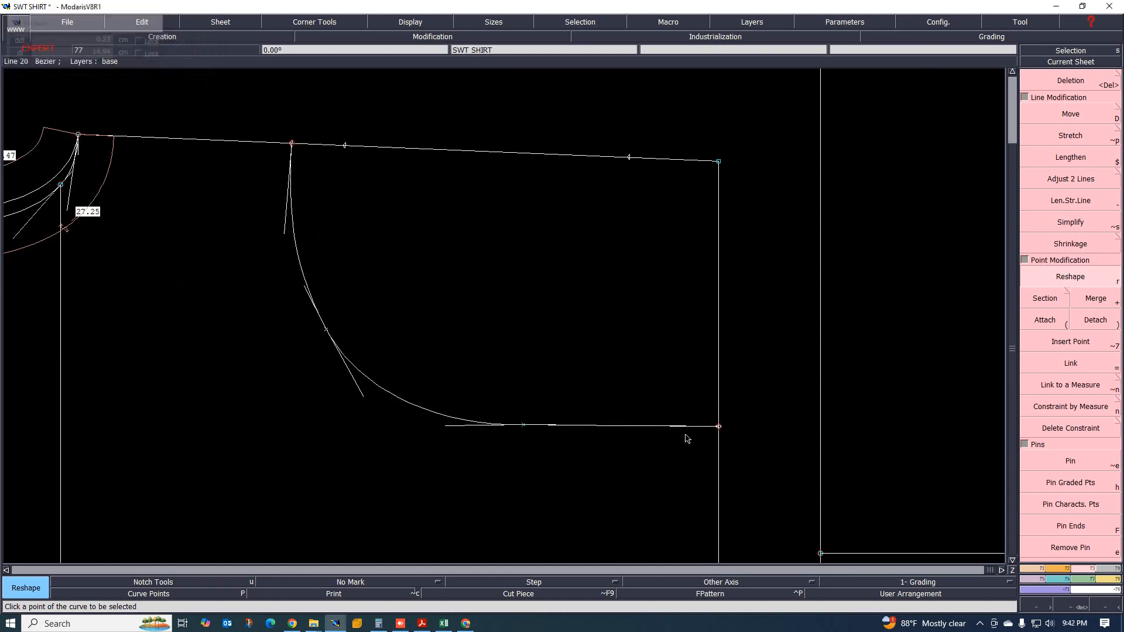
- Refine the tangents at both inner corner points and near the side seam to smooth the pocket bag curve
left_click(460, 426)
left_click(451, 423)
left_click(450, 423)
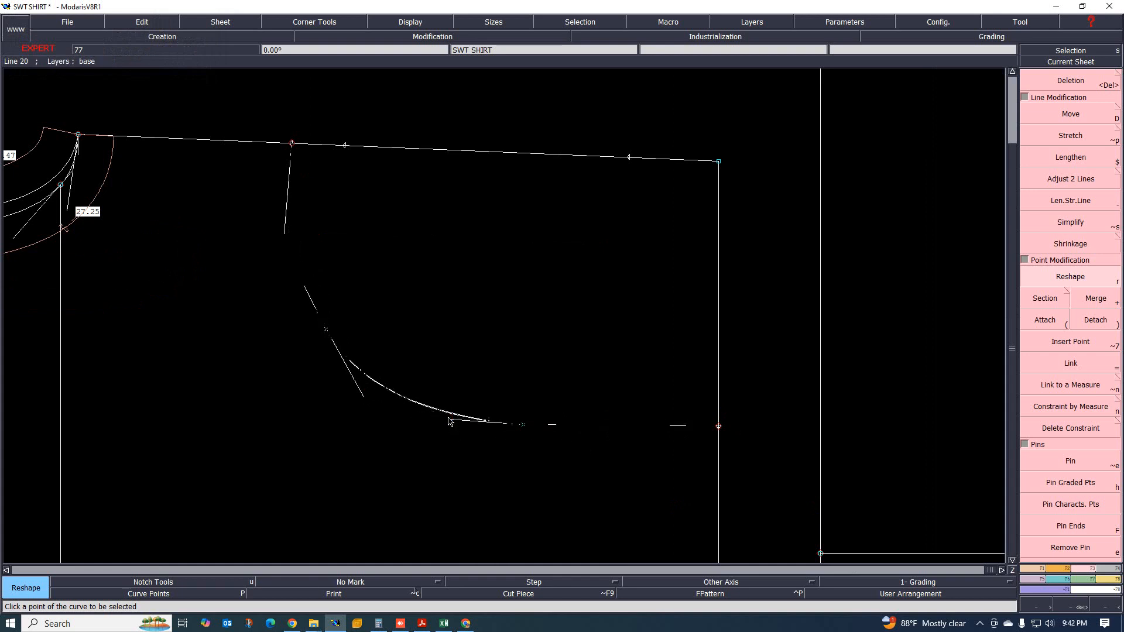
left_click(442, 421)
left_click(440, 421)
left_click(440, 420)
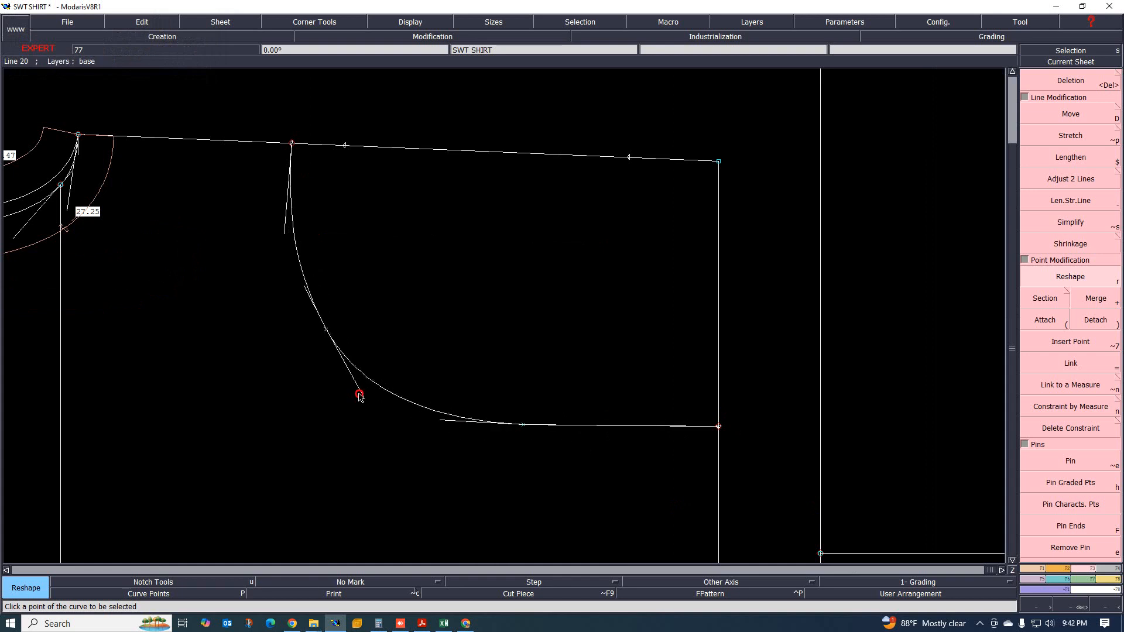
left_click(361, 395)
left_click(356, 390)
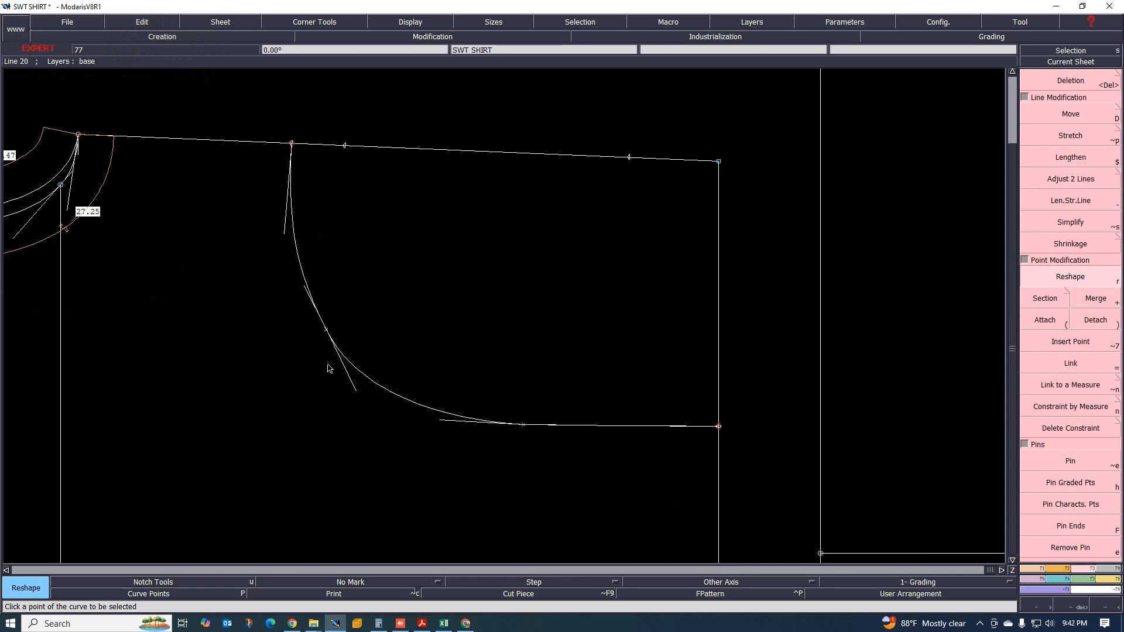
left_click(291, 240)
scroll(381, 292, "down", 3)
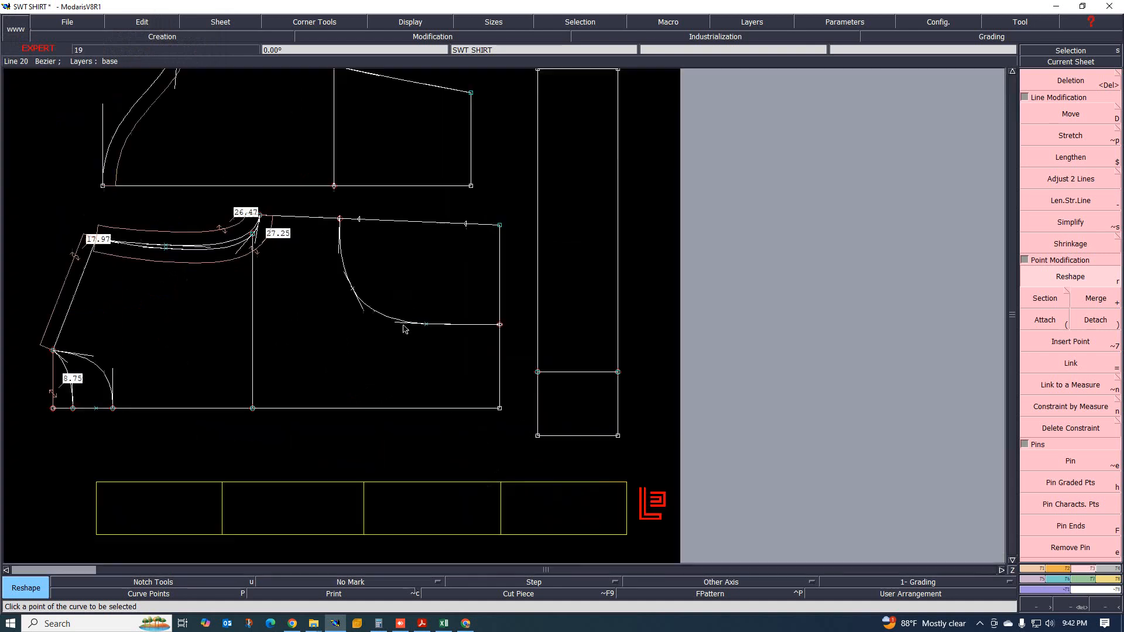
- Examine the pocket bag shape on the body and the 16 cm opening points along the side seam
scroll(376, 295, "up", 2)
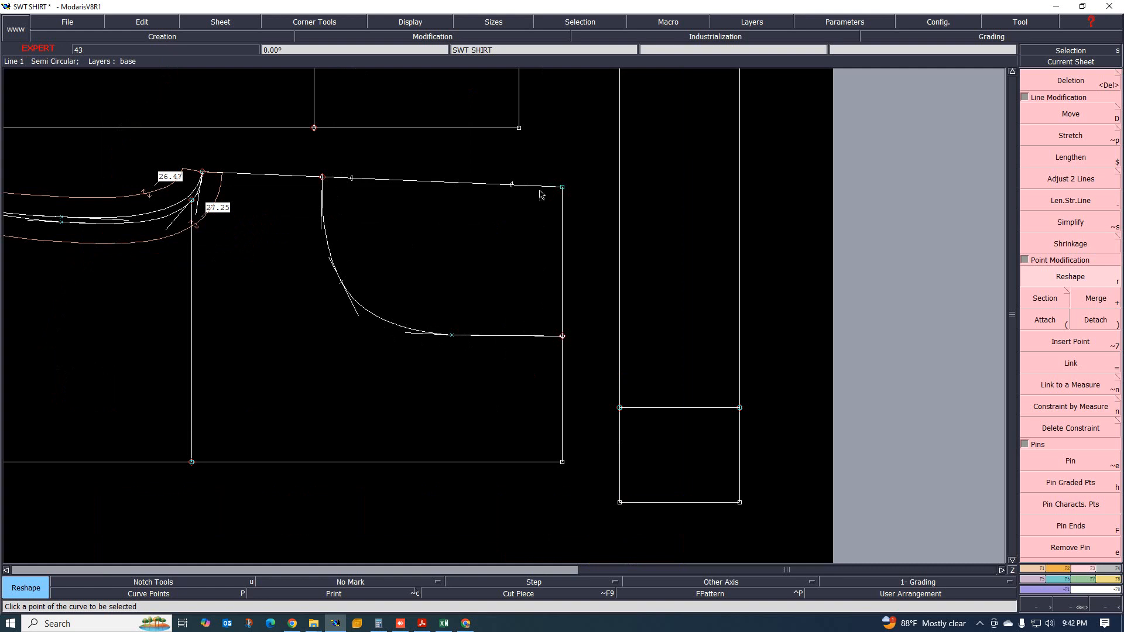
scroll(529, 324, "down", 2)
scroll(451, 296, "up", 3)
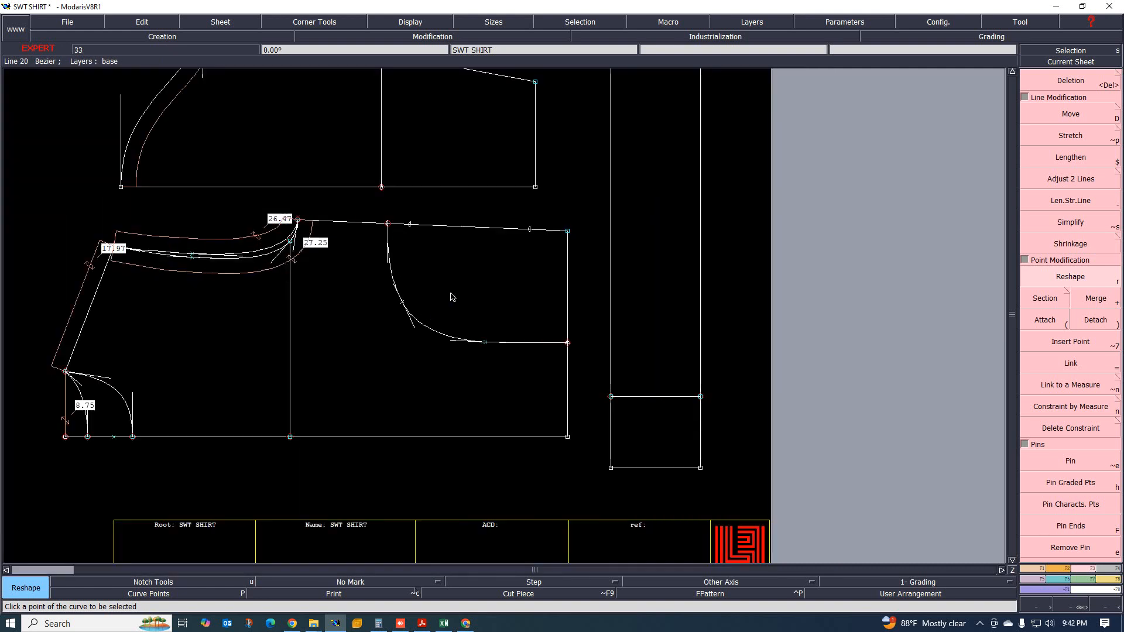
scroll(451, 286, "down", 3)
scroll(452, 294, "up", 2)
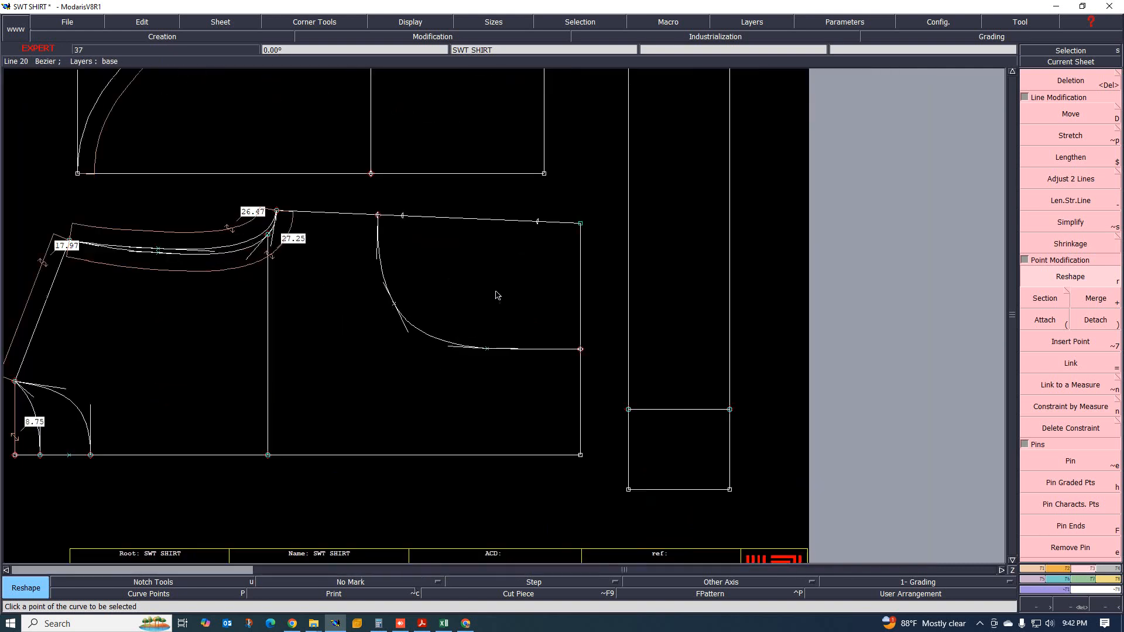
scroll(433, 404, "down", 3)
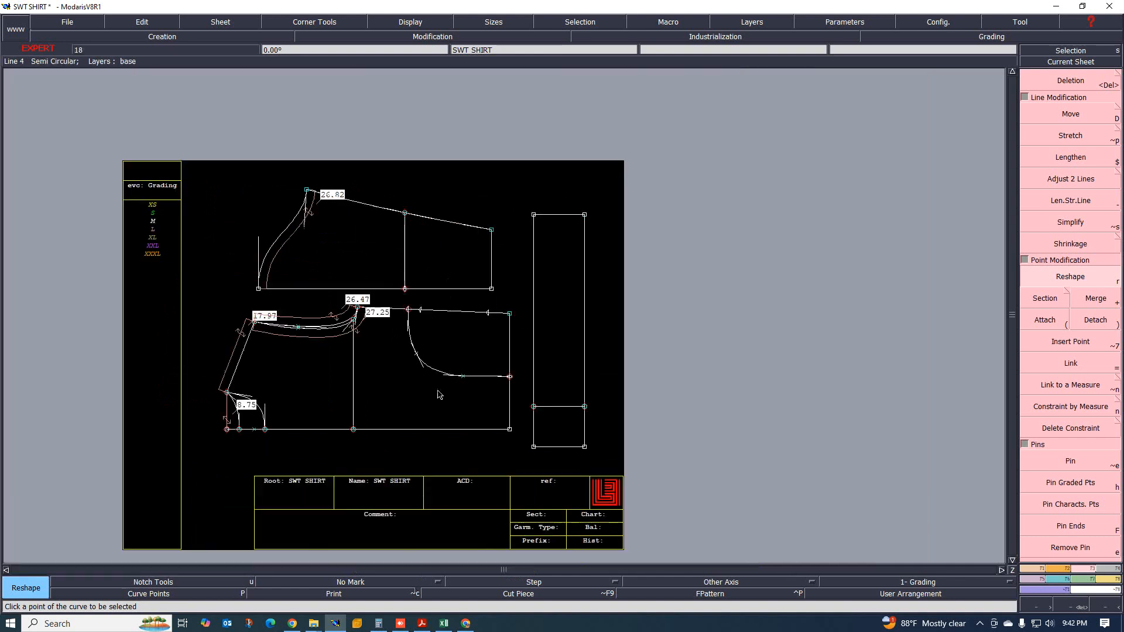
scroll(440, 394, "up", 3)
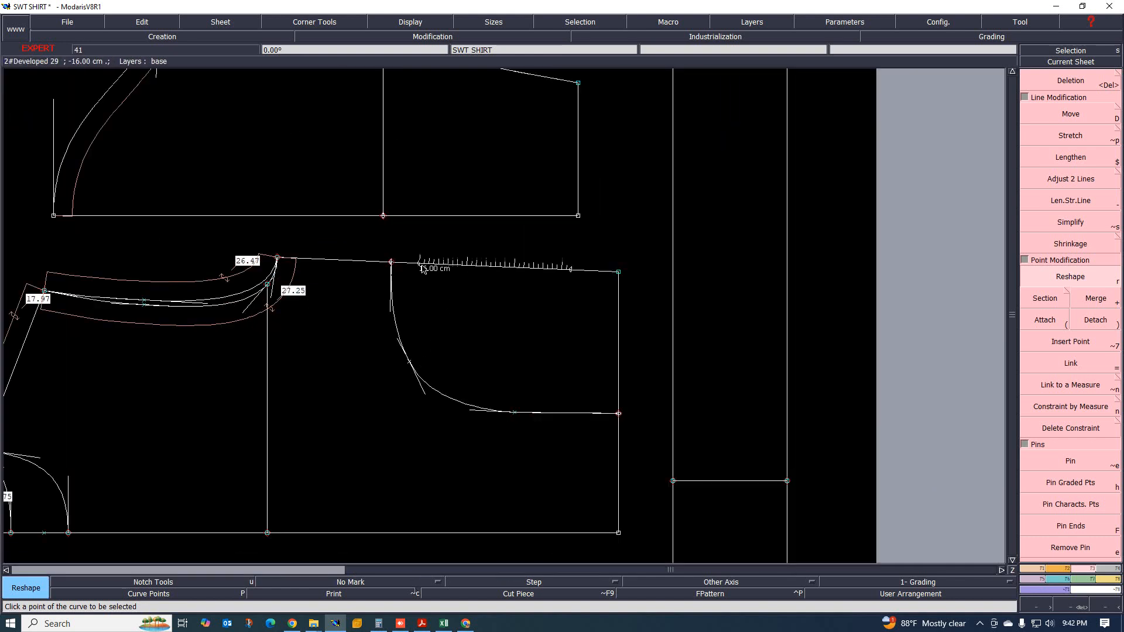
scroll(443, 267, "up", 1)
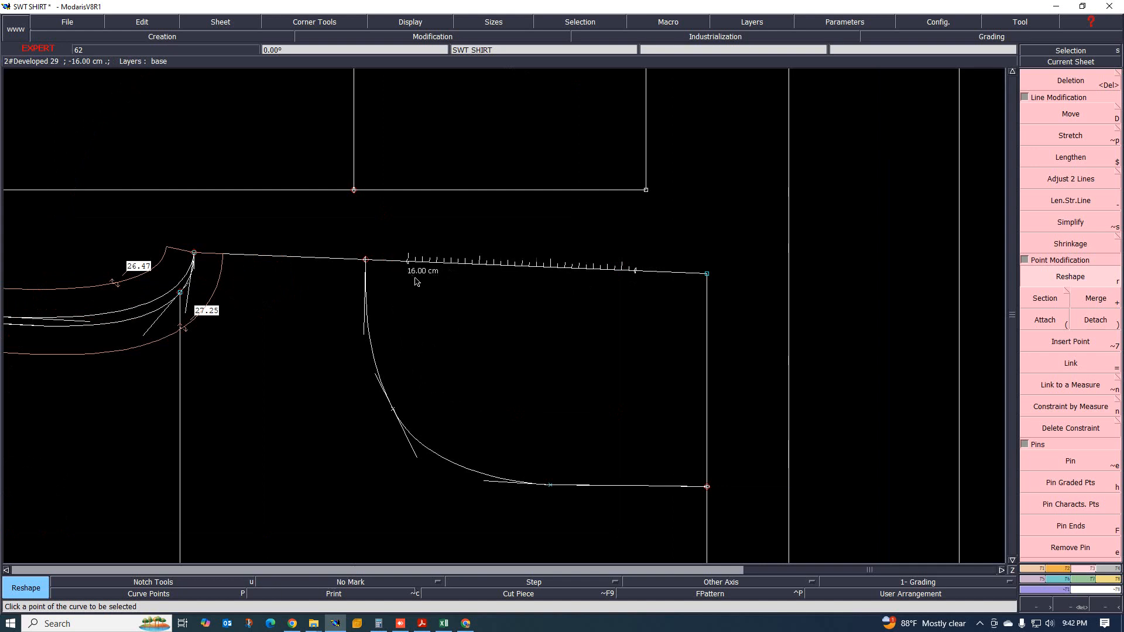
scroll(509, 324, "down", 1)
scroll(556, 299, "up", 1)
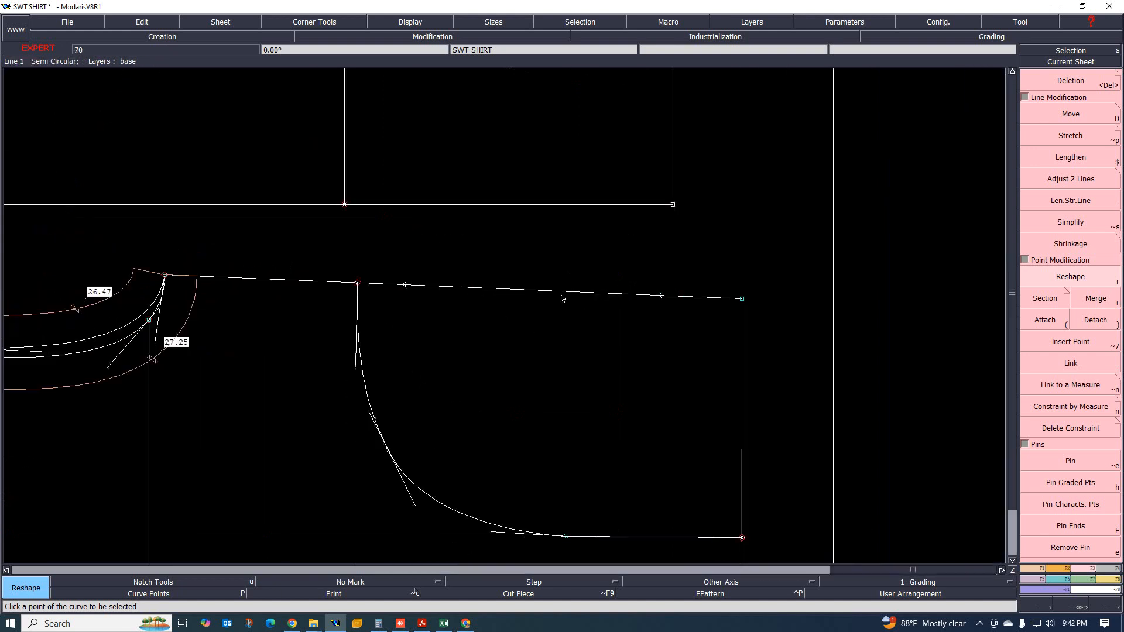
scroll(636, 315, "up", 1)
scroll(623, 320, "down", 2)
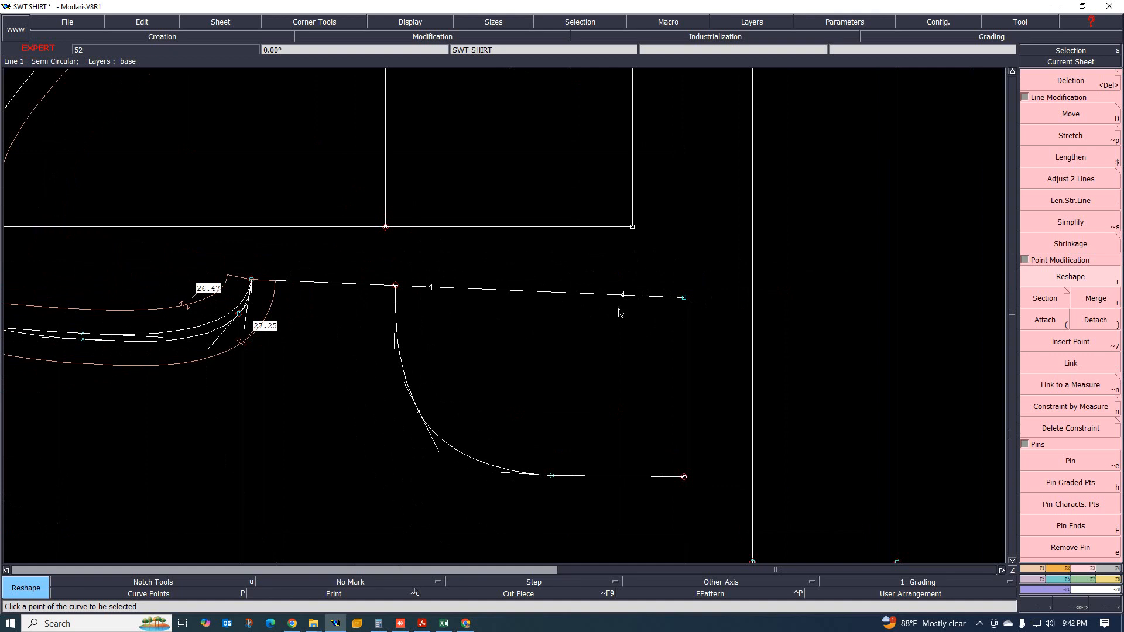
- Add notches on the side seam at both ends of the 16 cm pocket opening, starting 5 cm from the hem
scroll(627, 296, "up", 2)
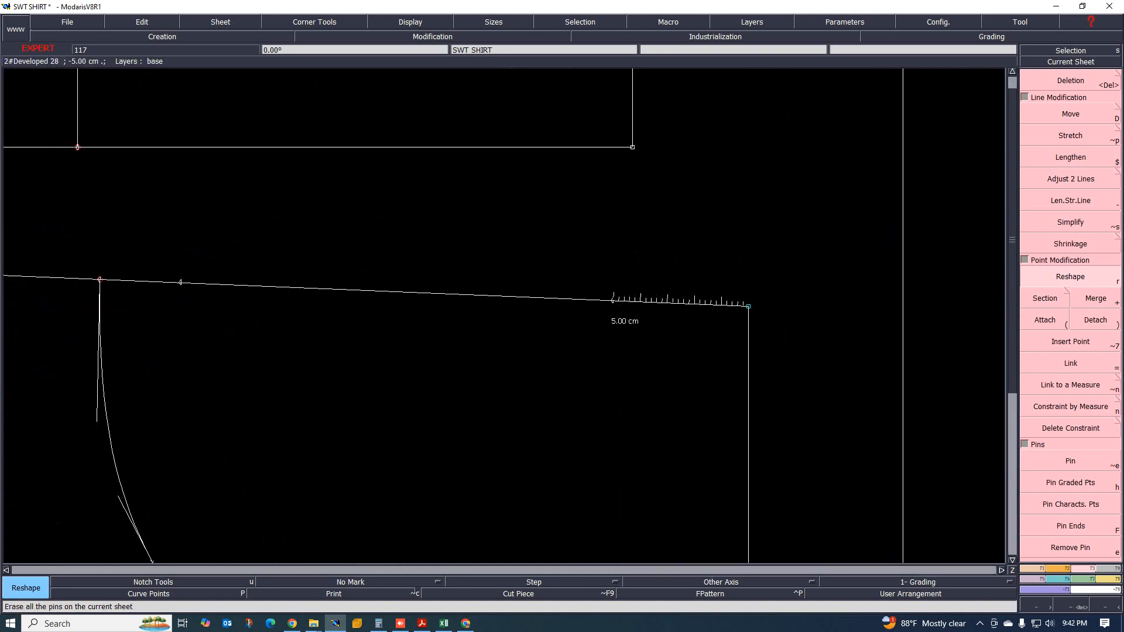
left_click(1065, 569)
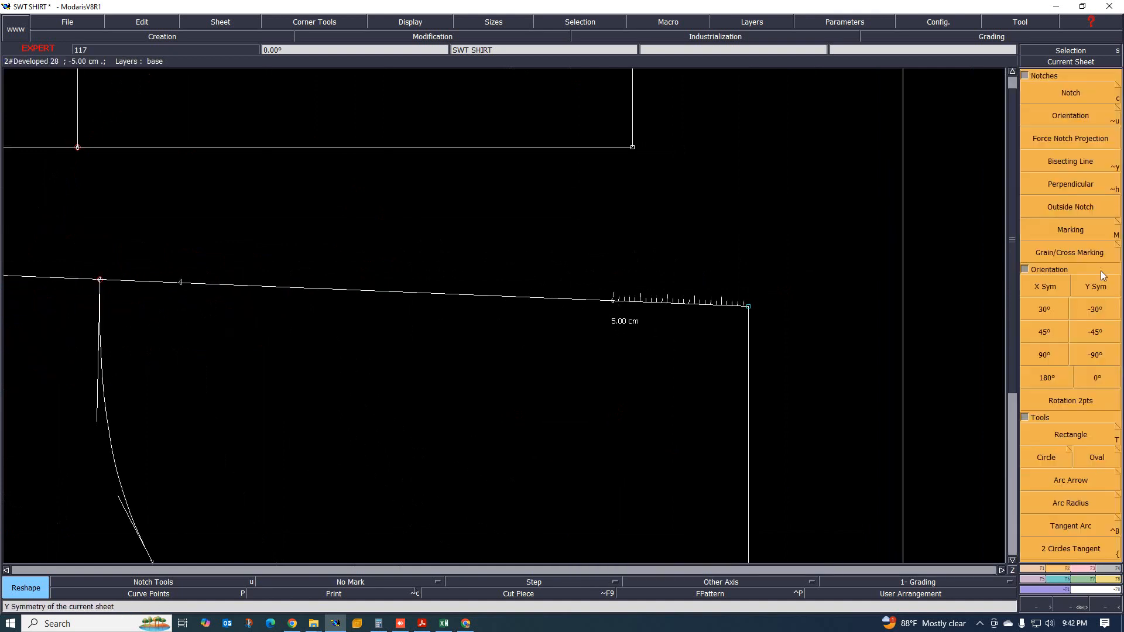
left_click(1074, 95)
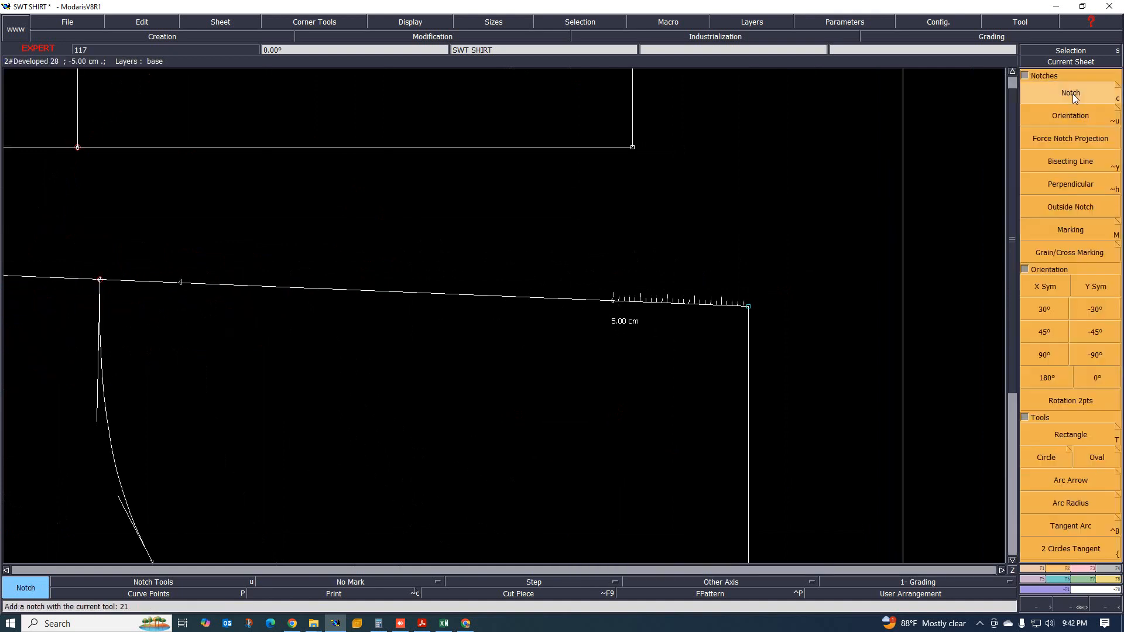
left_click(611, 311)
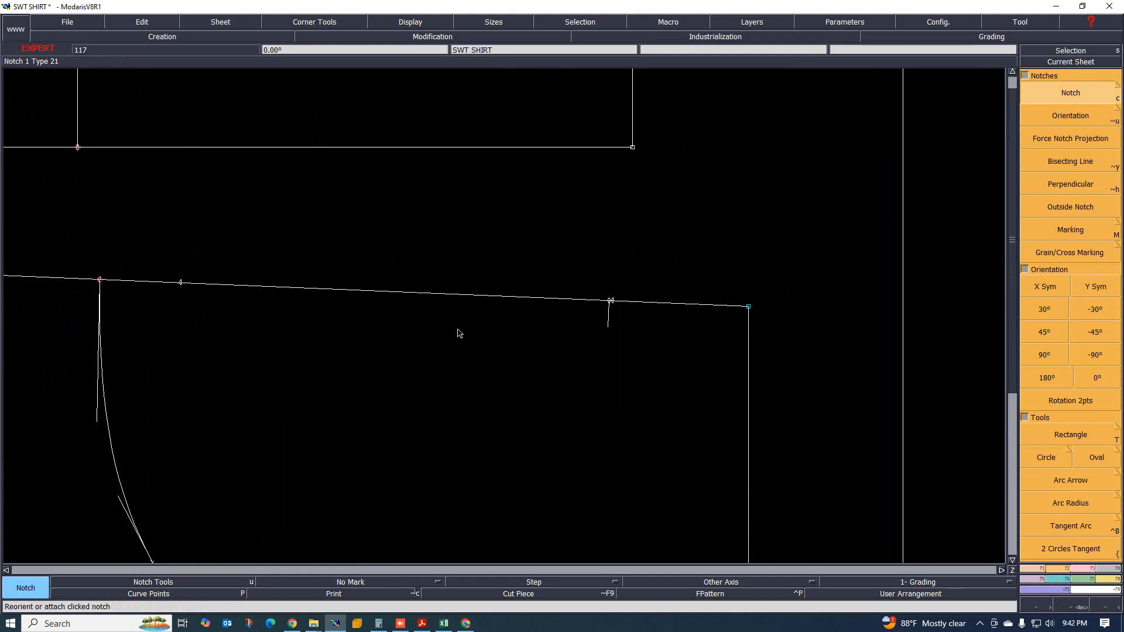
left_click(547, 309)
left_click(611, 304)
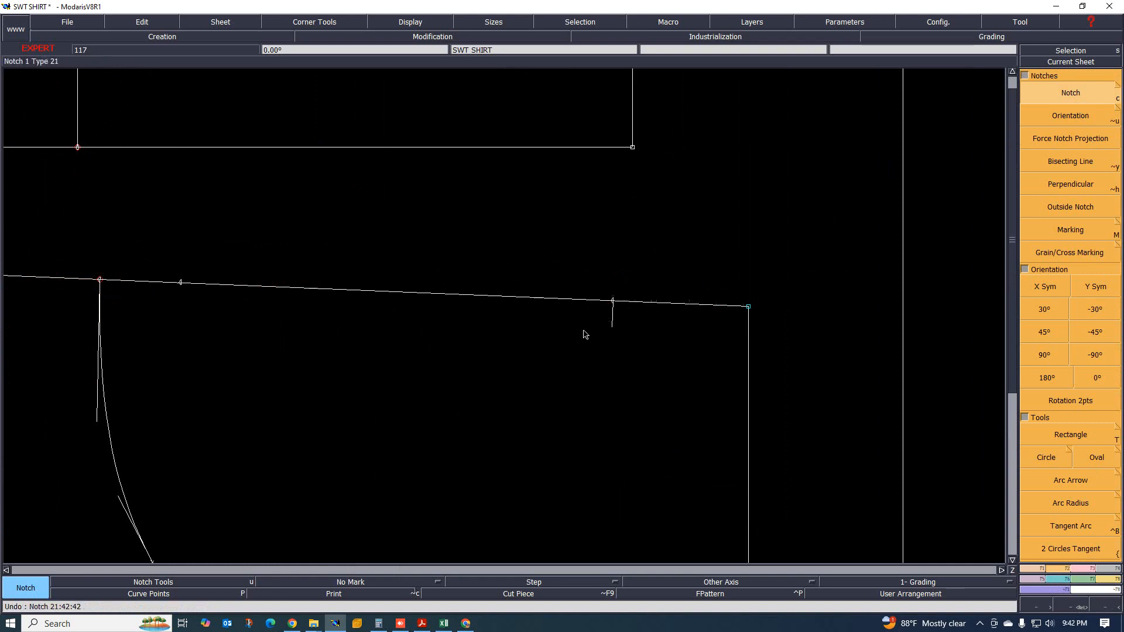
left_click(182, 291)
scroll(455, 306, "down", 2)
scroll(442, 347, "up", 1)
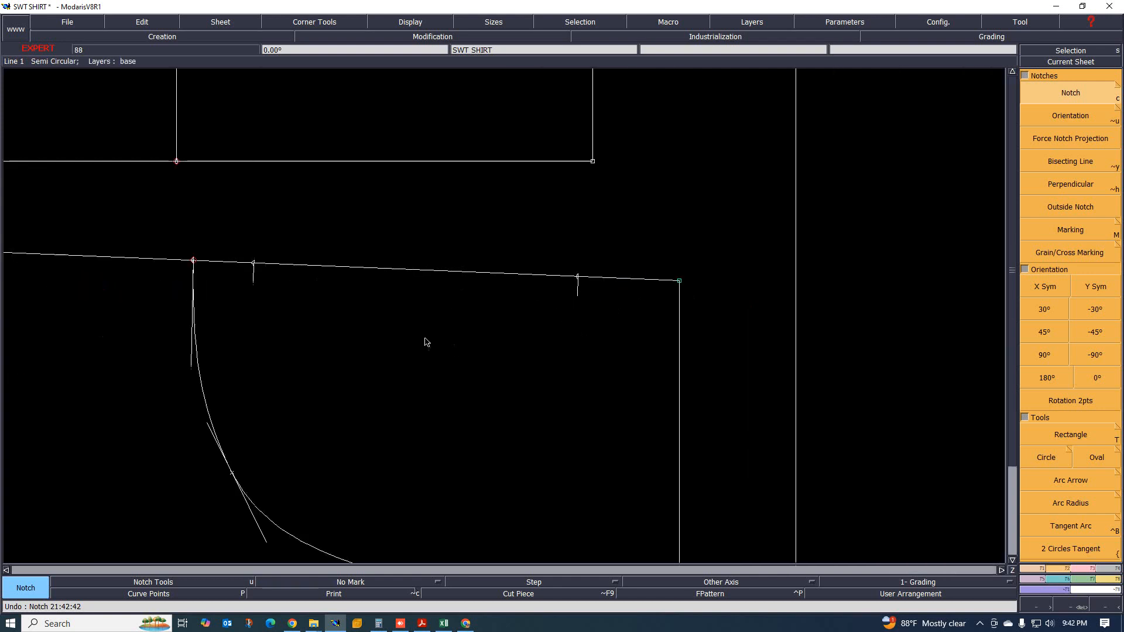
scroll(427, 341, "down", 2)
scroll(437, 340, "down", 2)
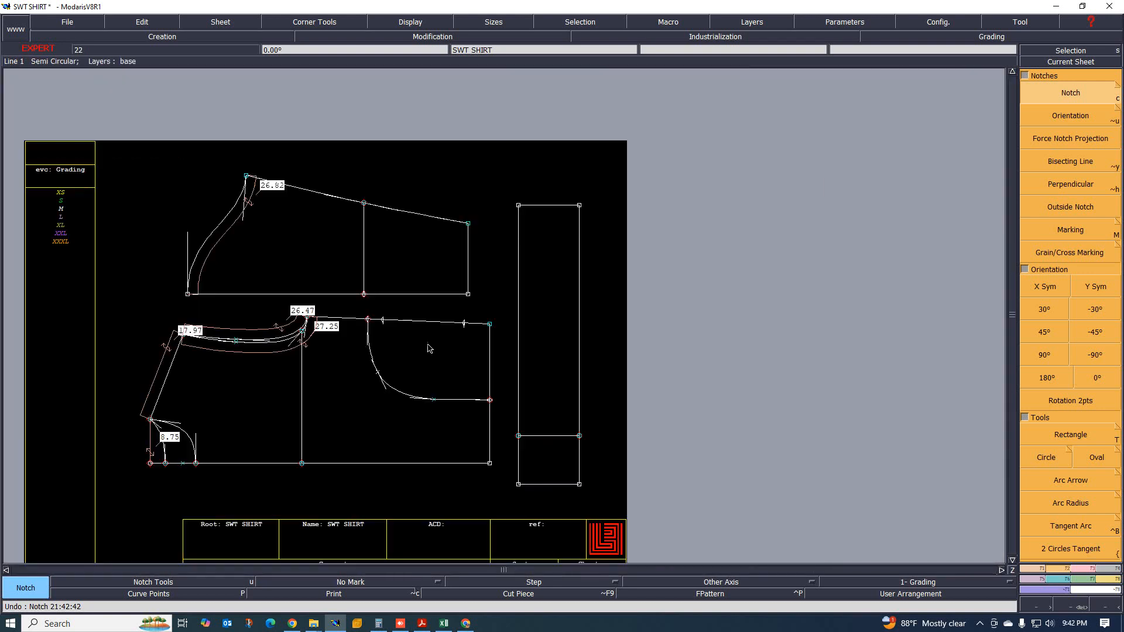
- Switch to the PDF tech pack and examine the sketch, facing workmanship, accessories and fabric texture pages
left_click(421, 624)
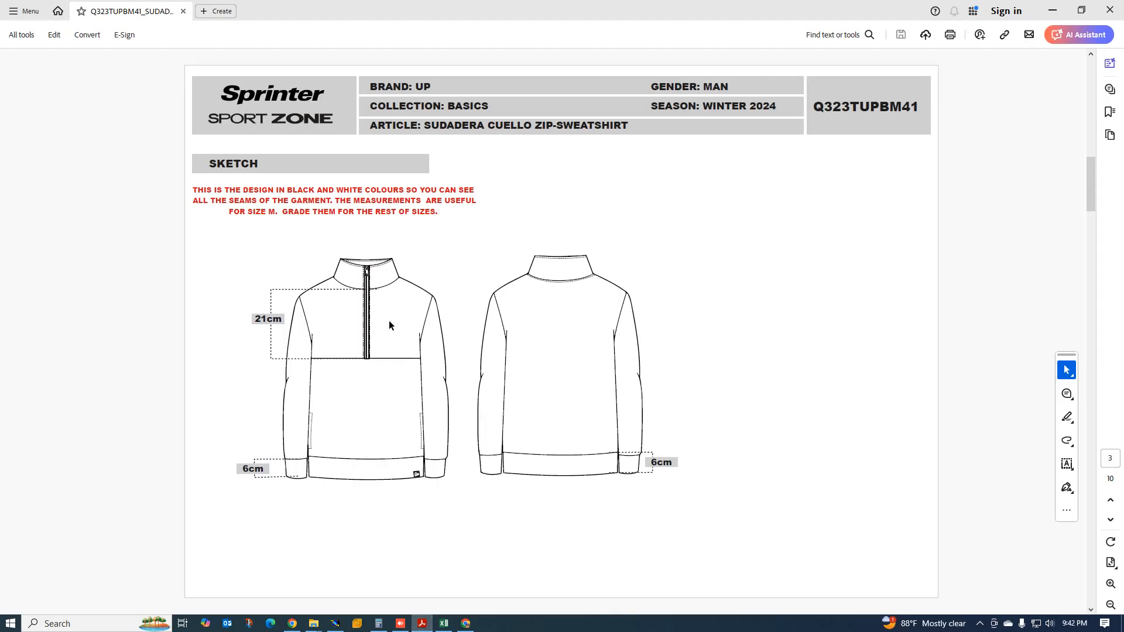
scroll(388, 321, "down", 1)
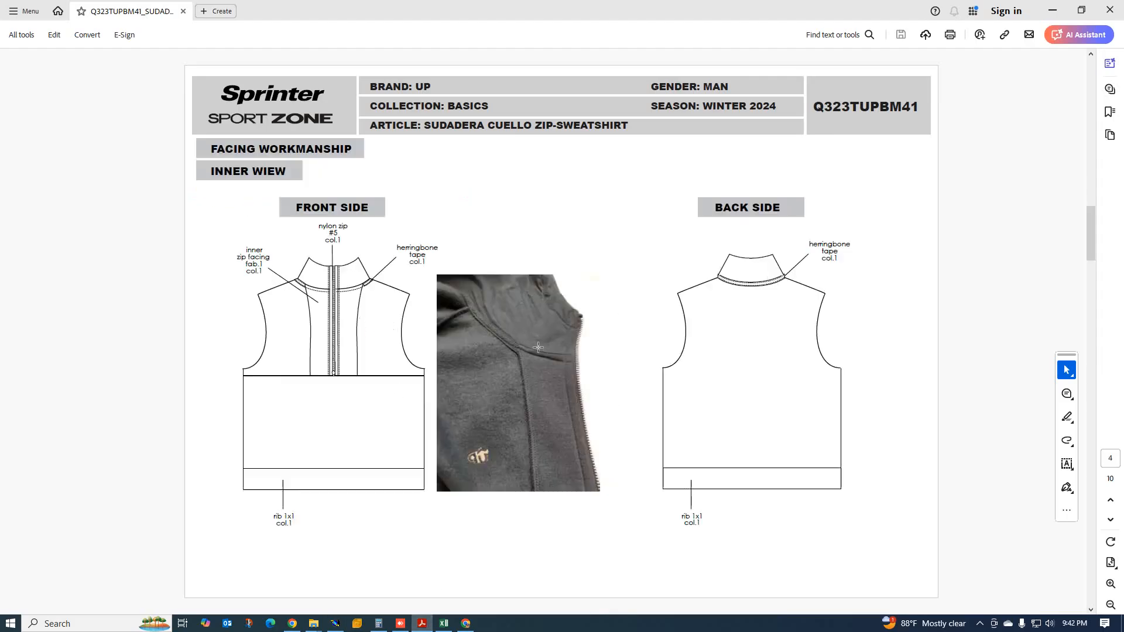
scroll(524, 340, "down", 1)
scroll(341, 284, "down", 1)
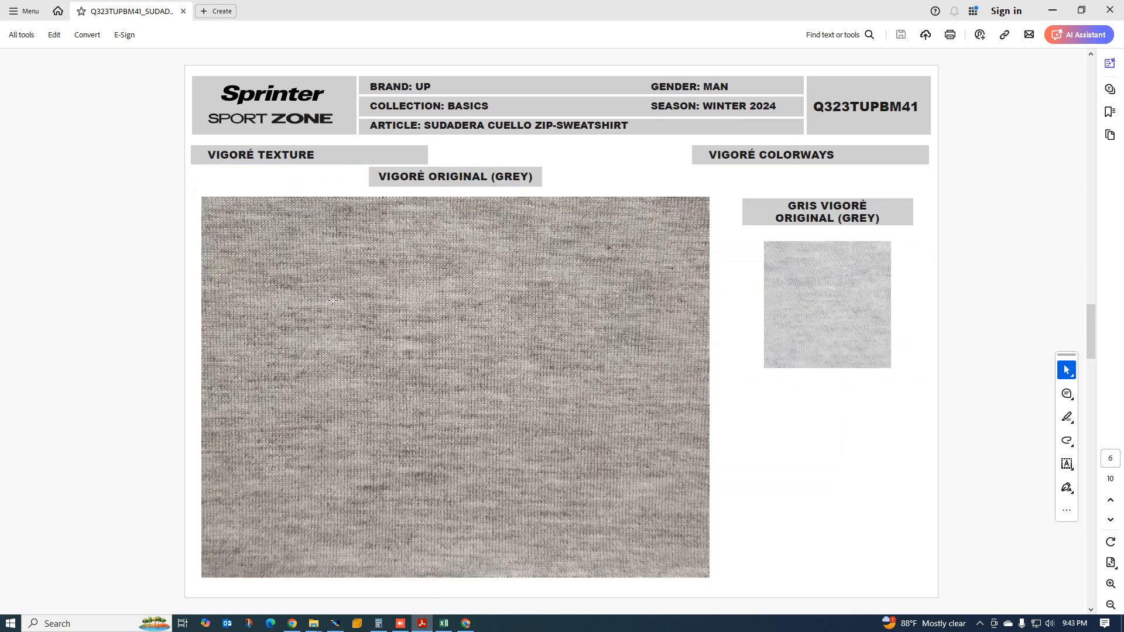
scroll(332, 300, "up", 1)
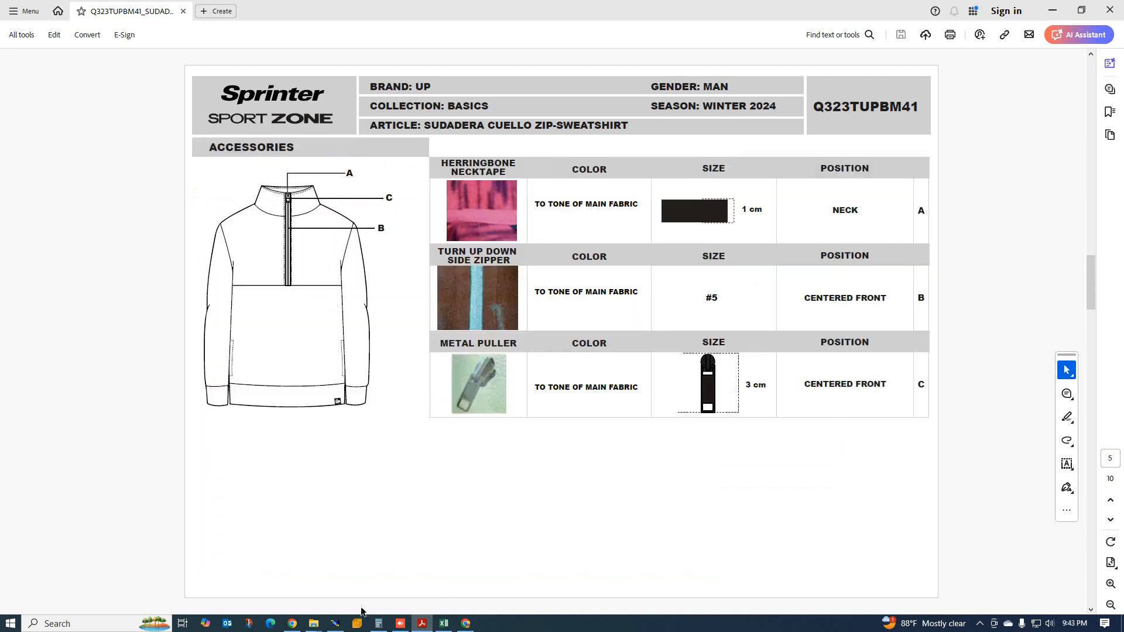
- Switch to Excel and review the body, sleeve, cuff and neck measurements in the size chart
left_click(445, 624)
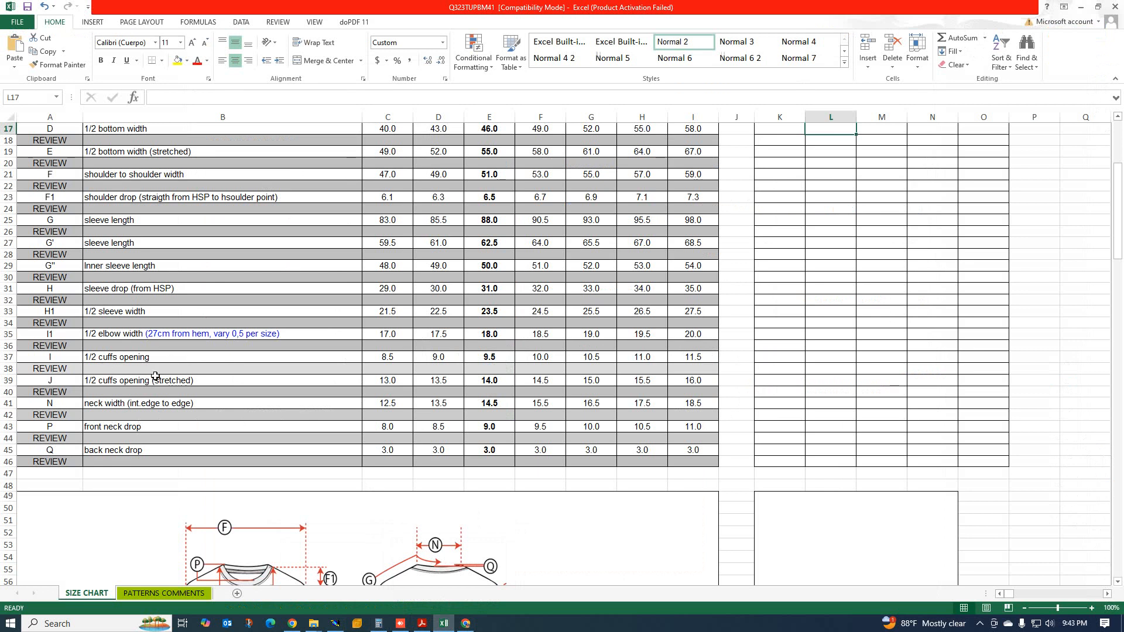
scroll(164, 412, "down", 3)
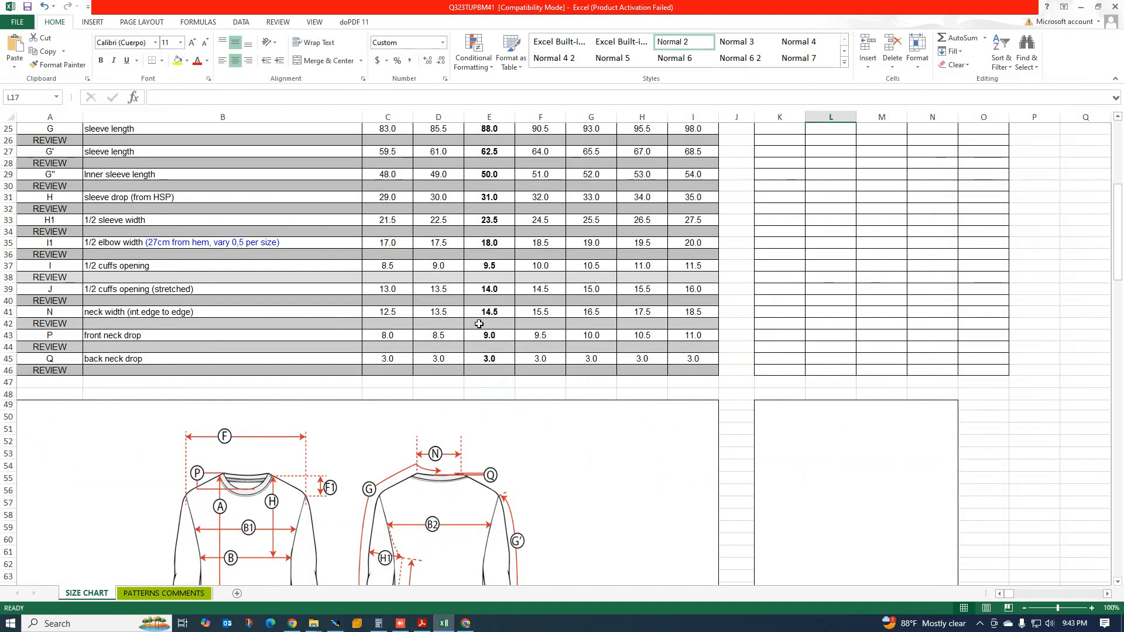
scroll(170, 369, "up", 6)
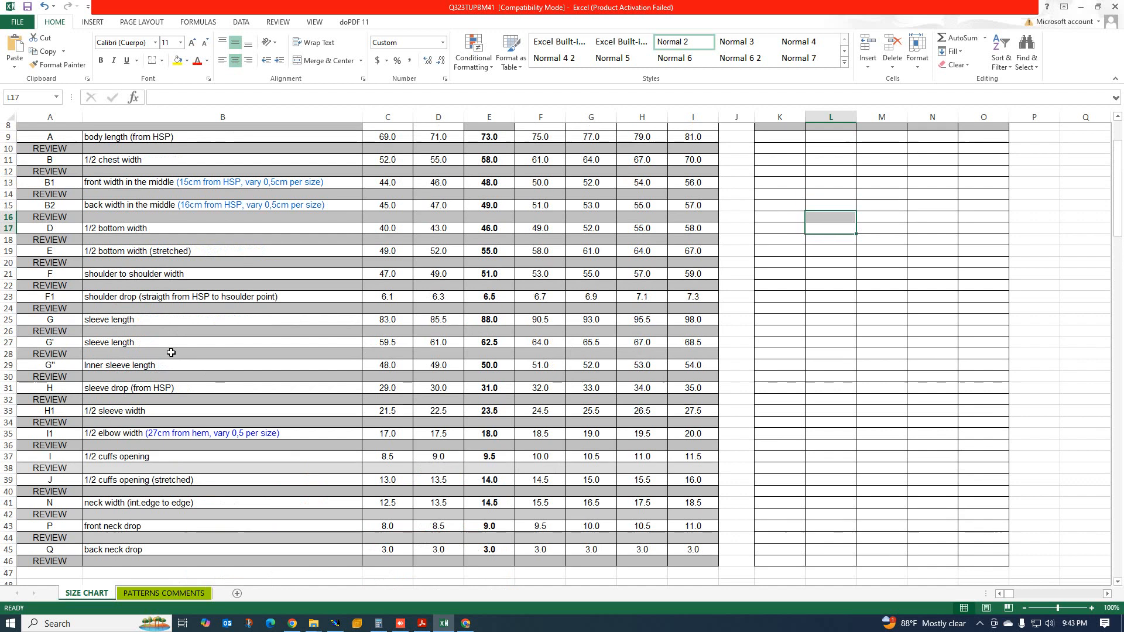
scroll(171, 353, "up", 3)
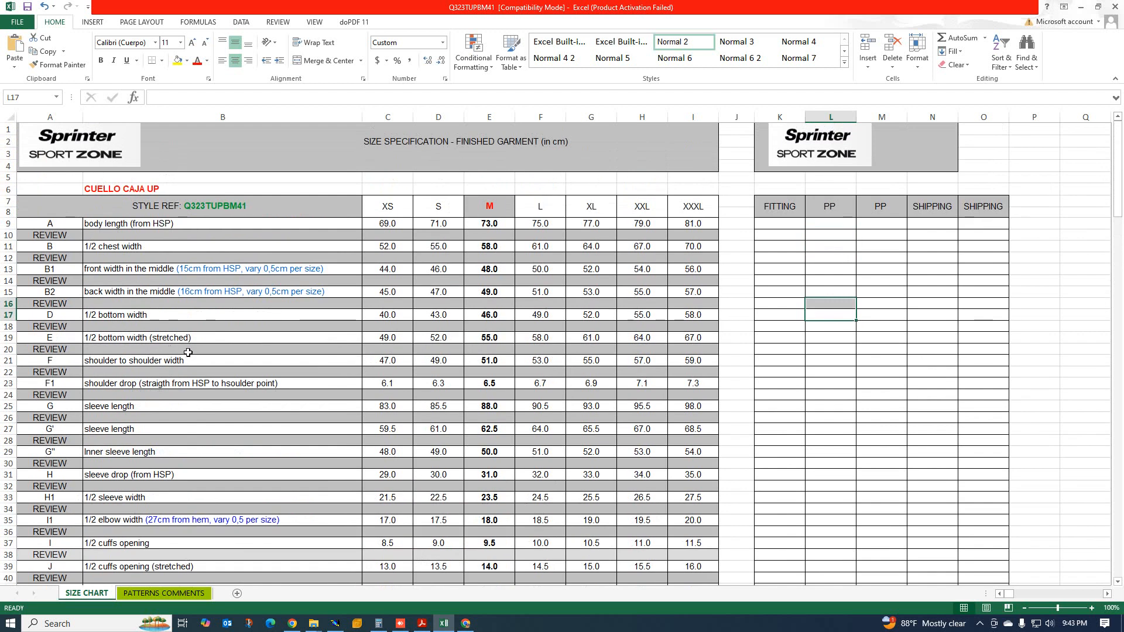
- Examine the remaining neck measurements, garment measurement diagrams, sleeve rules and drops-checking sketches in the size chart sheet
scroll(429, 381, "down", 20)
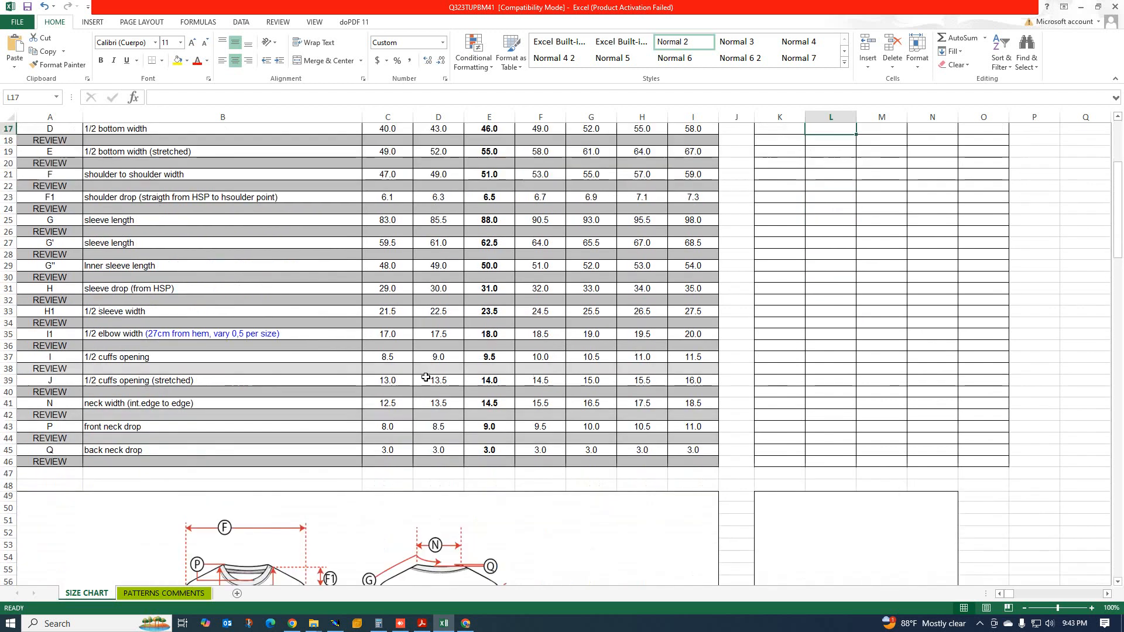
scroll(400, 393, "down", 20)
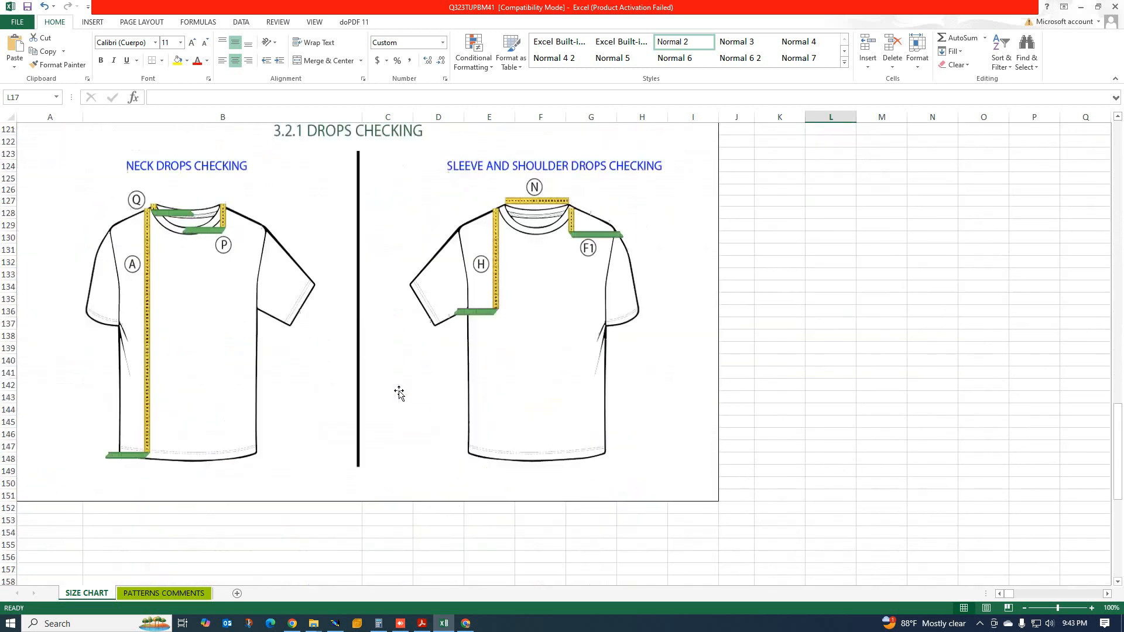
scroll(397, 392, "up", 10)
scroll(396, 386, "down", 13)
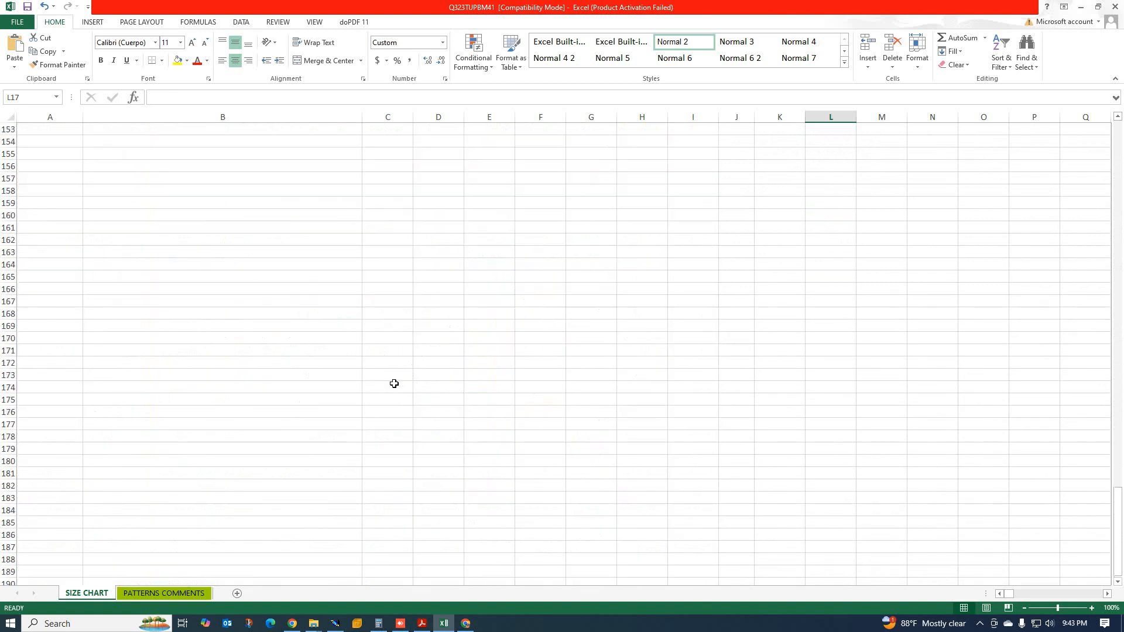
scroll(395, 386, "up", 14)
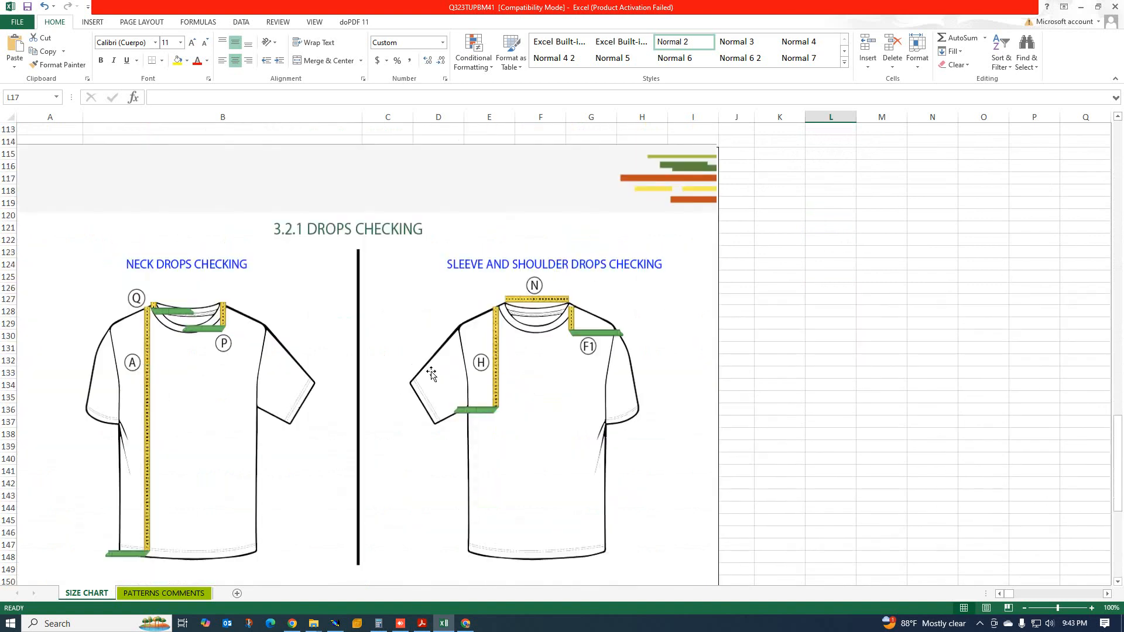
scroll(278, 370, "down", 5)
scroll(334, 359, "up", 20)
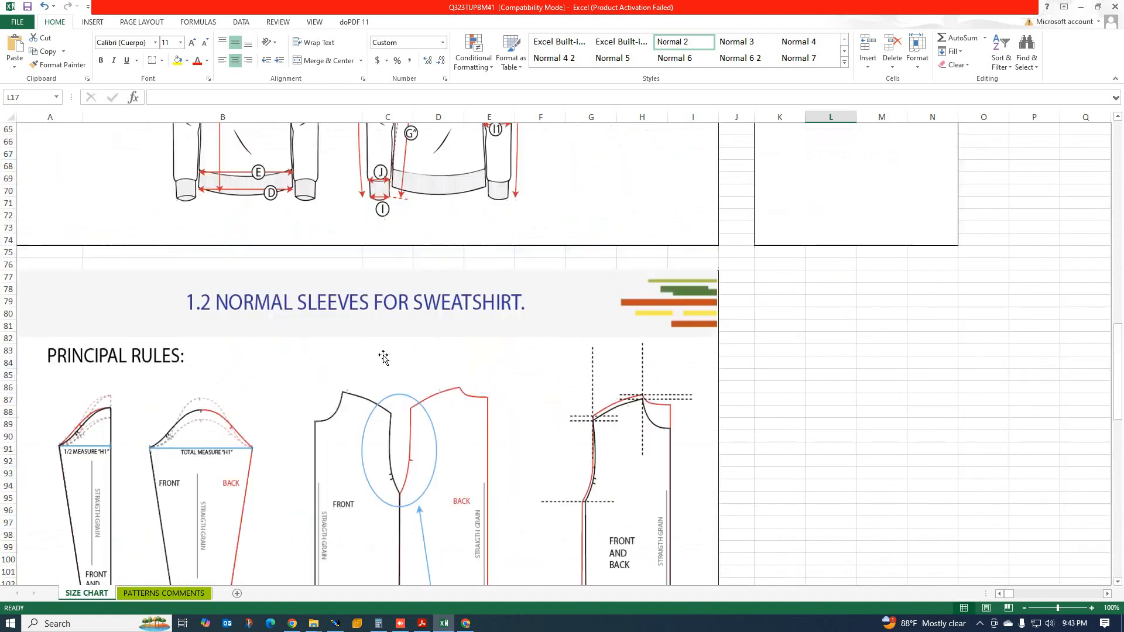
scroll(384, 357, "up", 20)
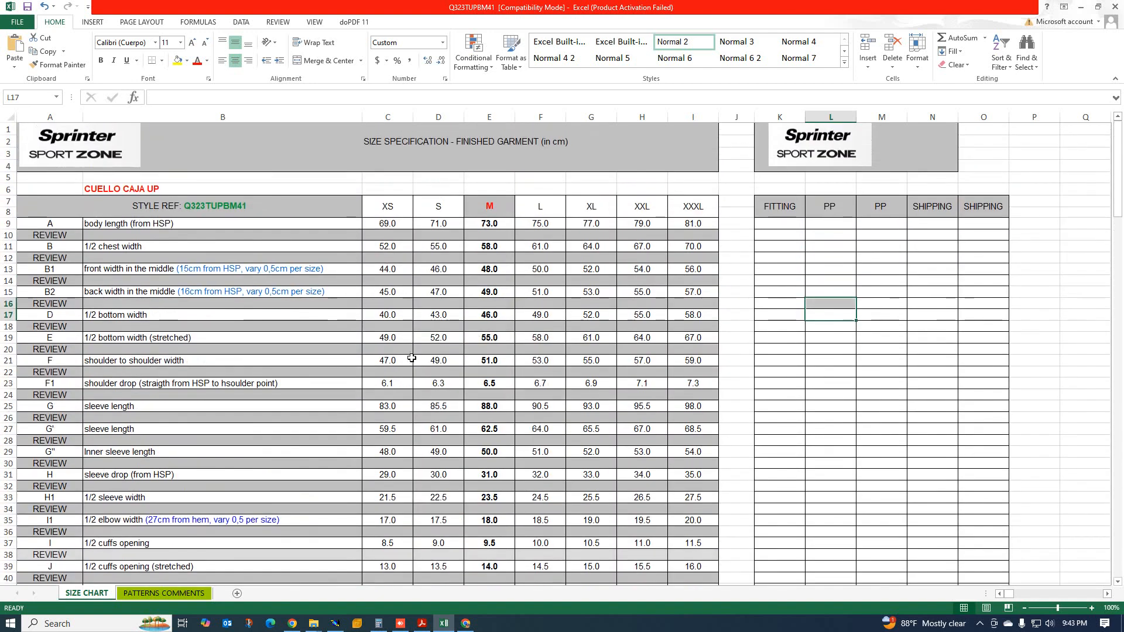
scroll(410, 358, "down", 11)
scroll(377, 402, "up", 5)
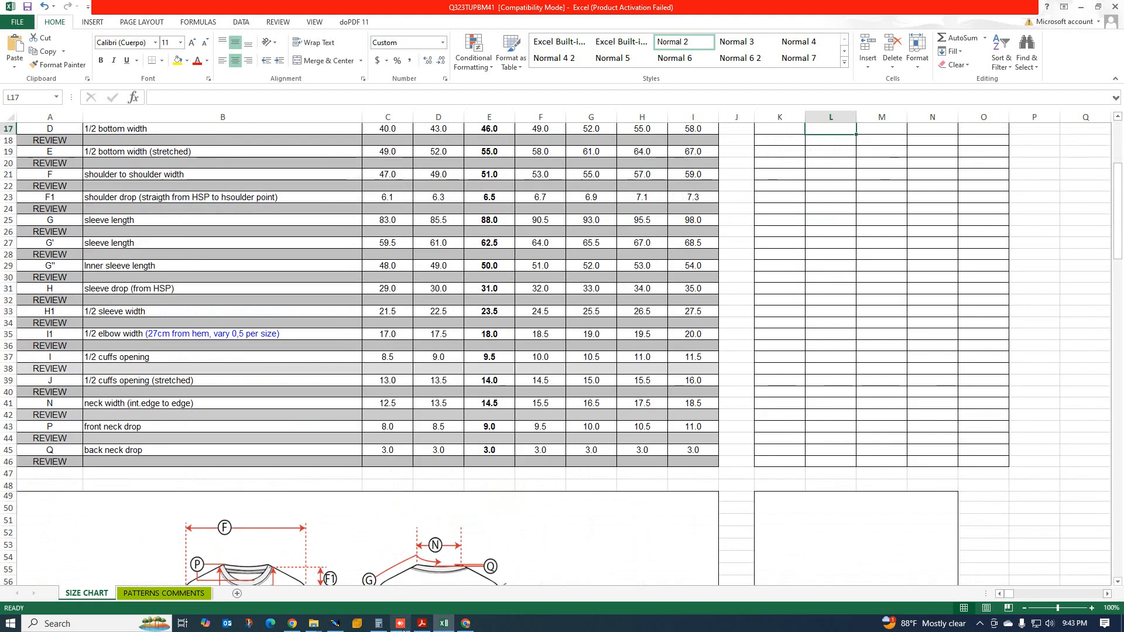
- Review the front and back garment sketch in the PDF tech pack and return to the sweatshirt pattern in Modaris
left_click(421, 624)
scroll(488, 481, "up", 4)
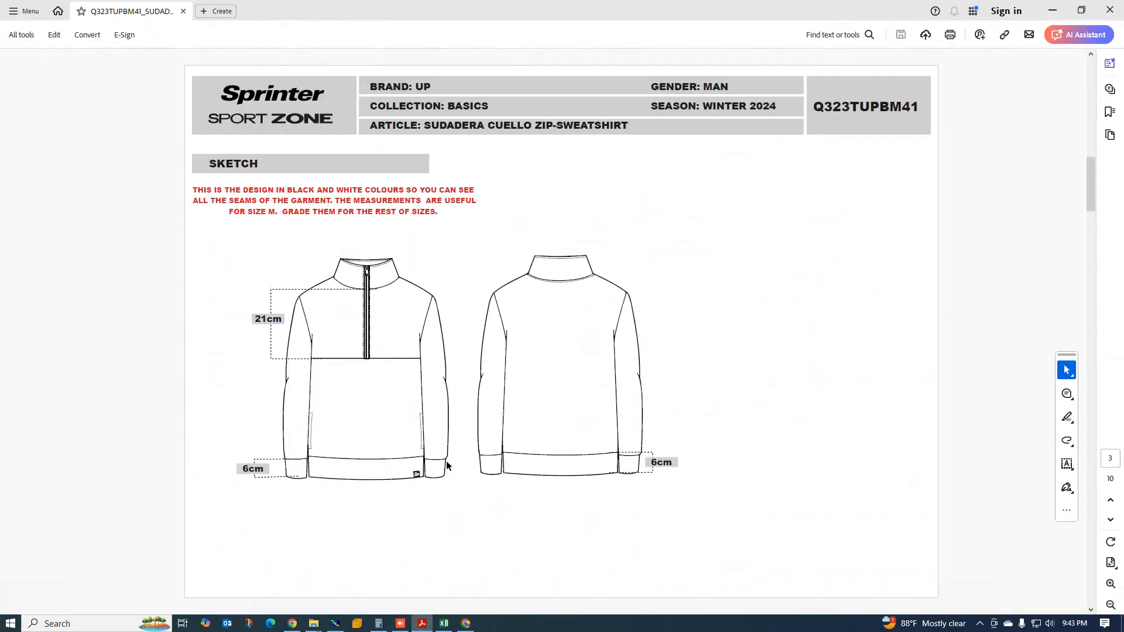
scroll(444, 459, "down", 2)
scroll(447, 430, "up", 2)
left_click(336, 625)
scroll(314, 454, "down", 2)
scroll(193, 445, "up", 4)
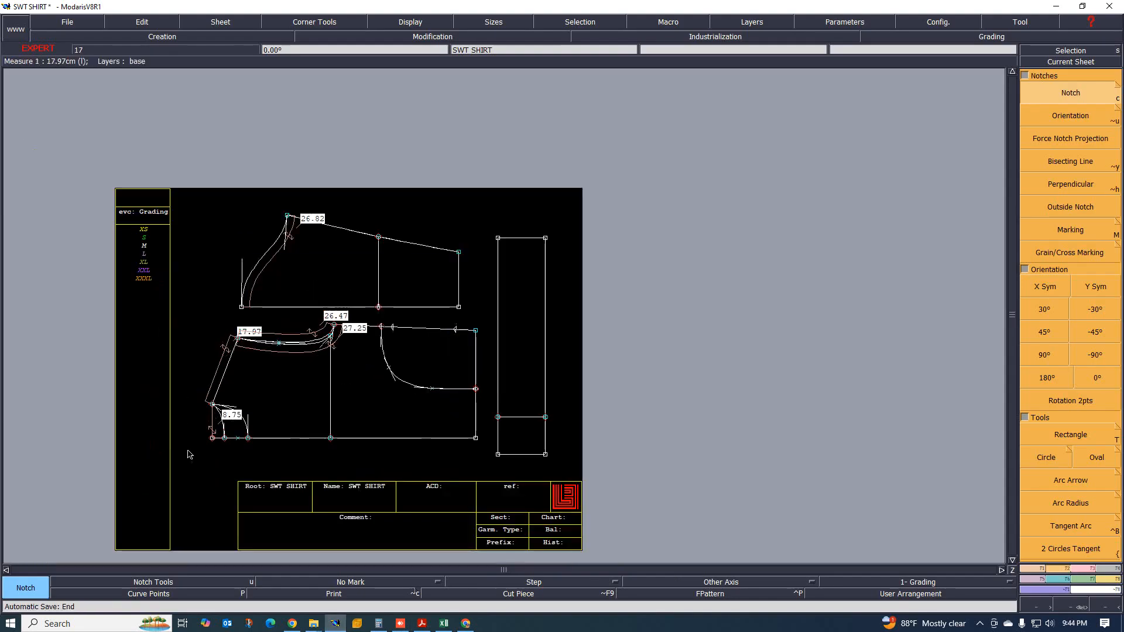
scroll(182, 432, "up", 1)
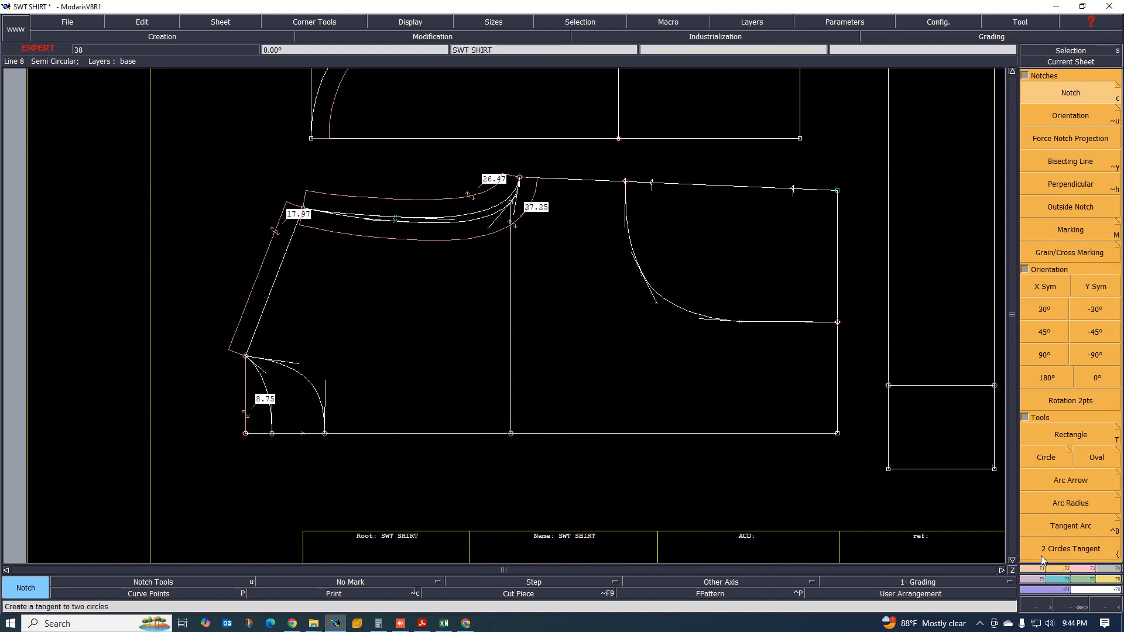
scroll(945, 424, "down", 3)
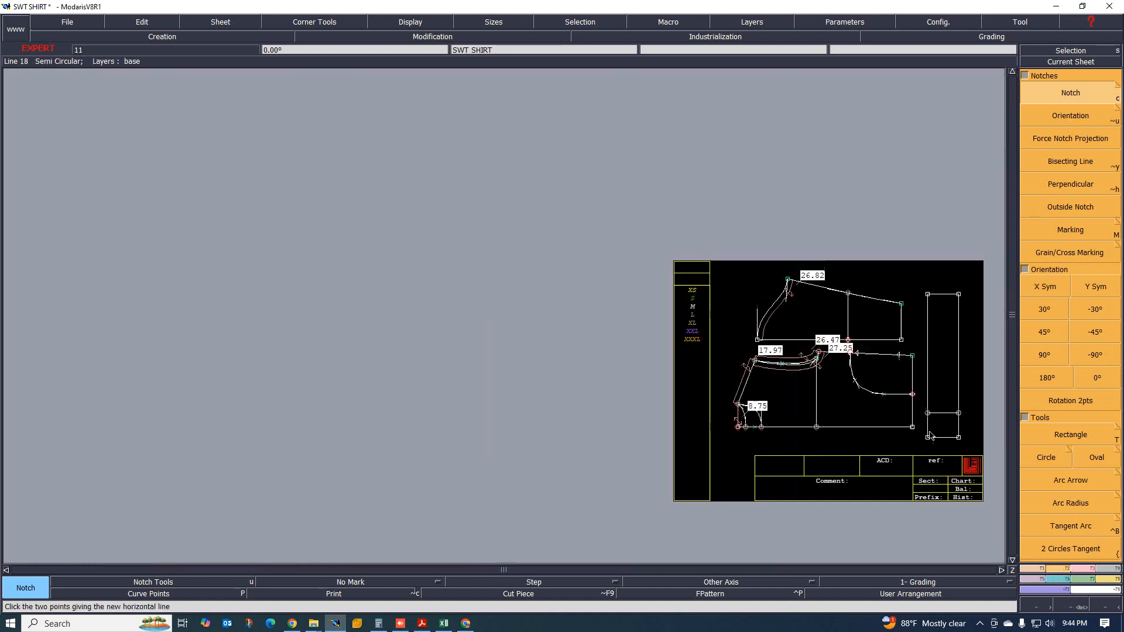
scroll(931, 432, "up", 1)
- Try to draw a rectangle 7 cm wide and 55 cm high beside the neck end of the body piece
left_click(1038, 461)
scroll(931, 465, "up", 2)
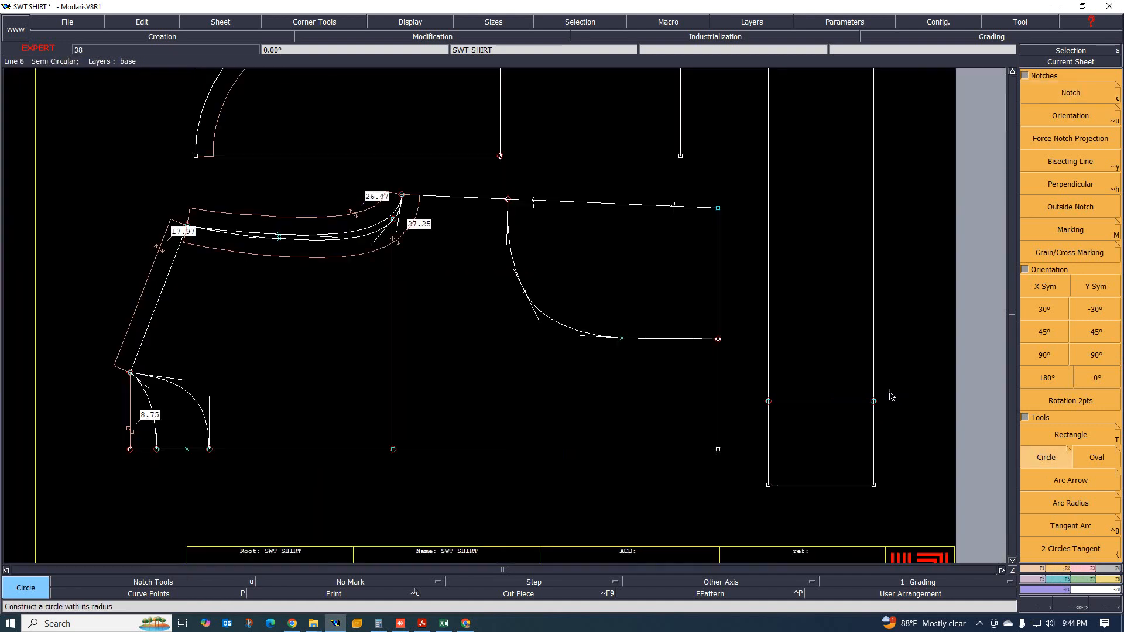
scroll(903, 384, "down", 1)
scroll(904, 384, "up", 1)
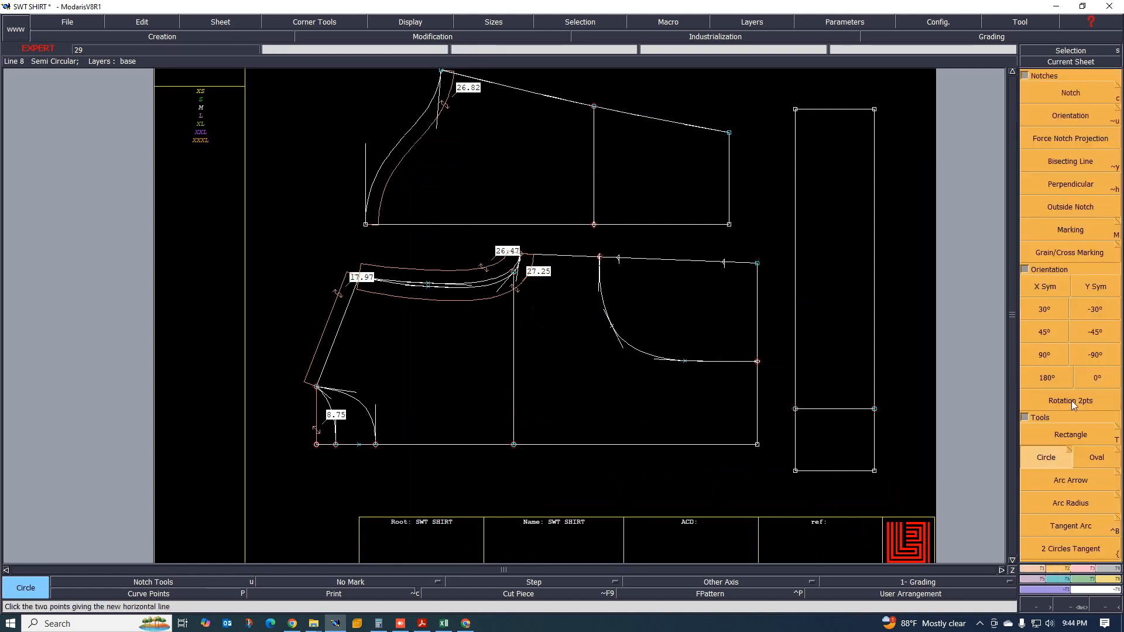
left_click(1071, 436)
left_click_drag(197, 185, 272, 341)
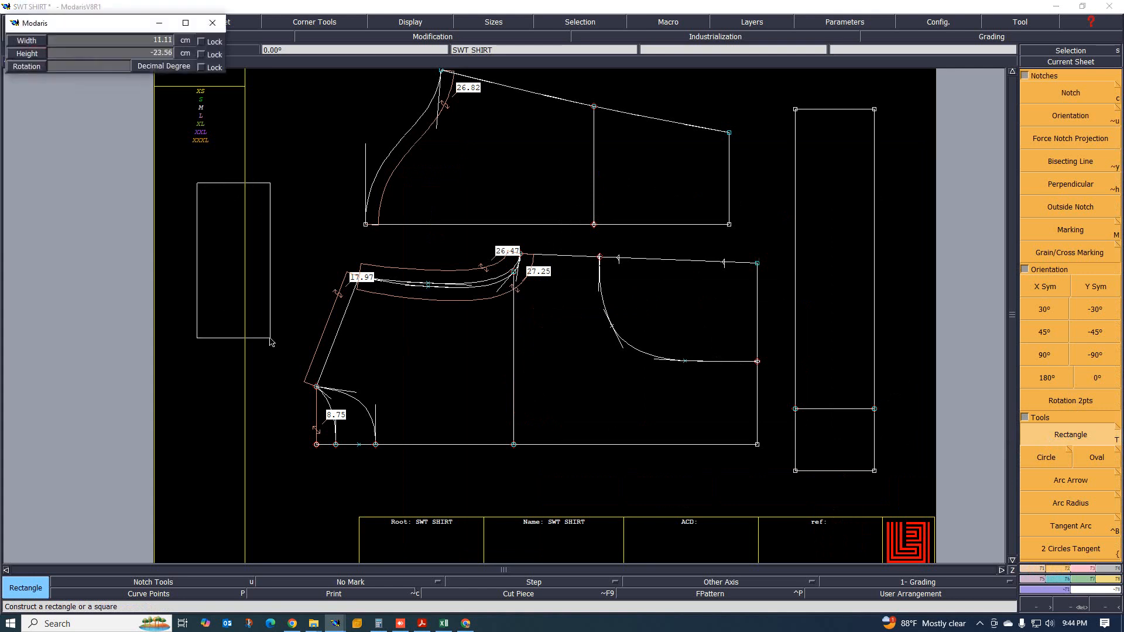
key("Down")
type("7")
key("Tab")
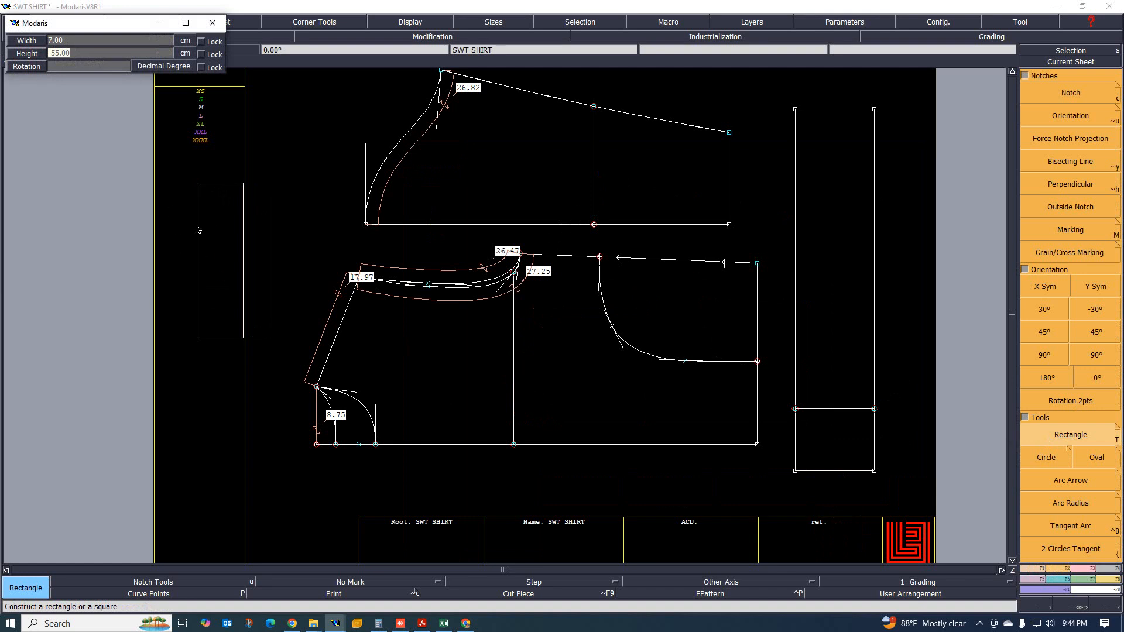
key("Return")
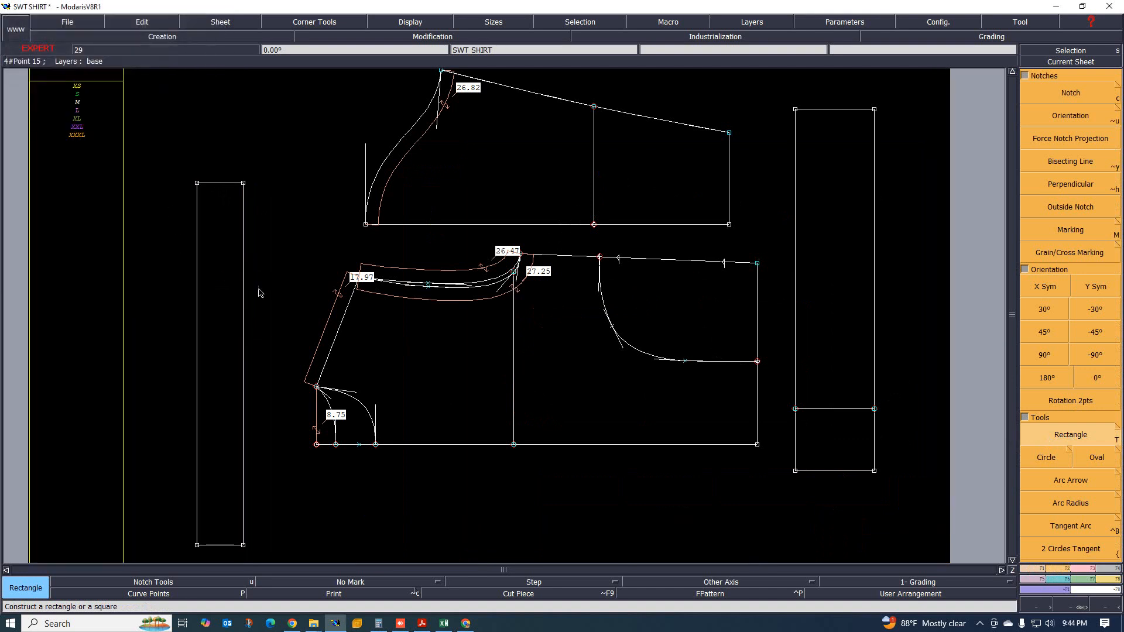
key("ctrl+z")
- Add length measures to the front and back neckline curves of the body piece
scroll(335, 417, "up", 2)
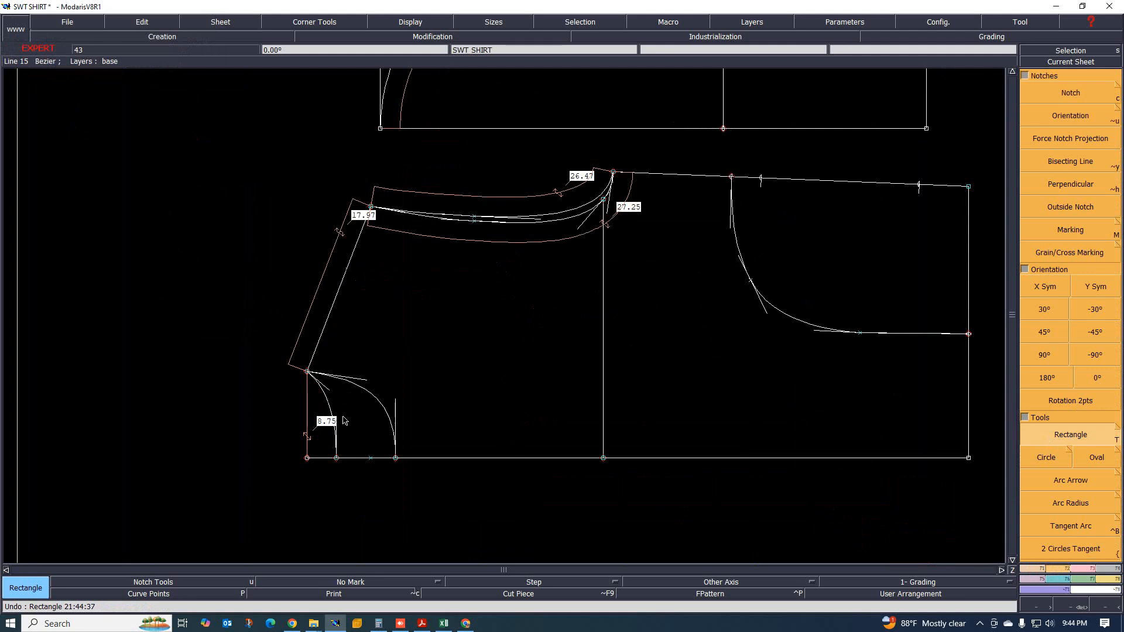
left_click(1117, 583)
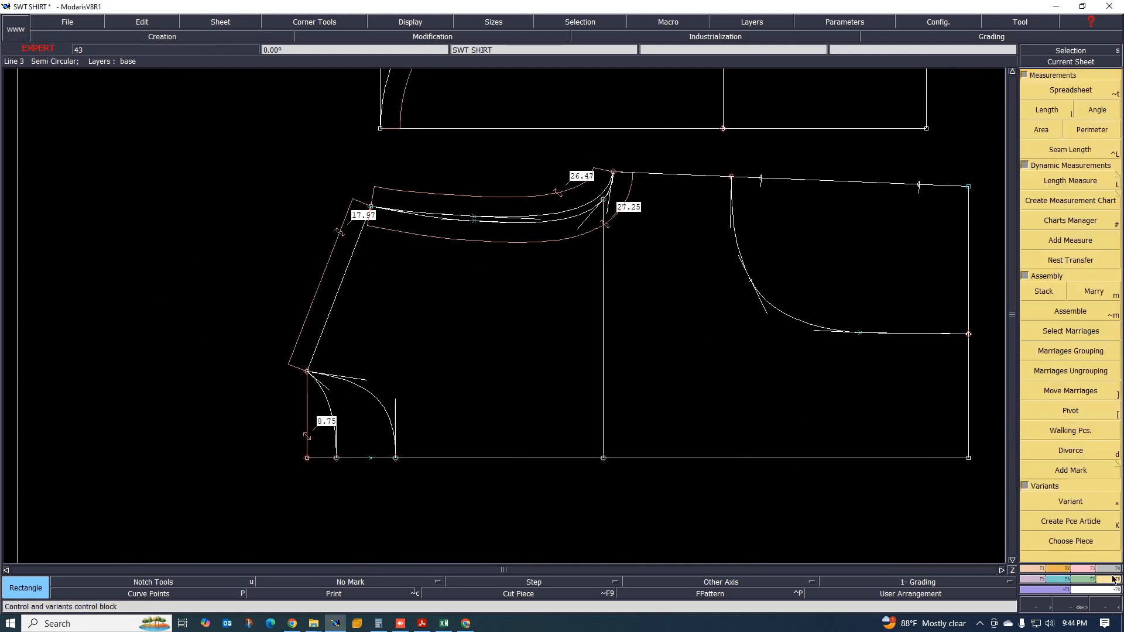
left_click(1072, 191)
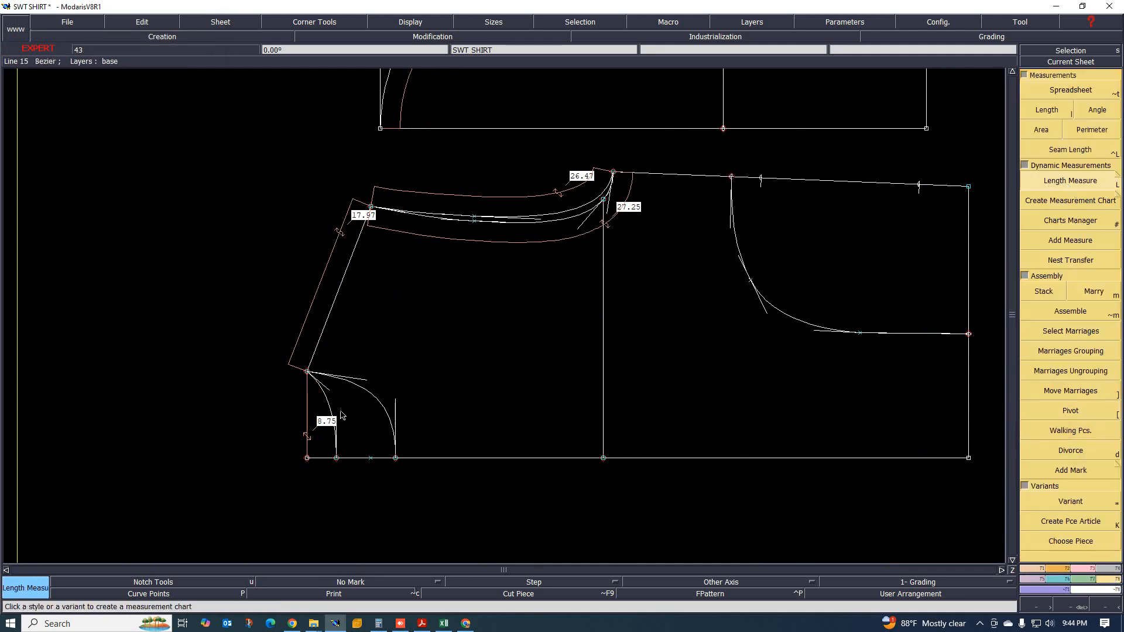
left_click(413, 372)
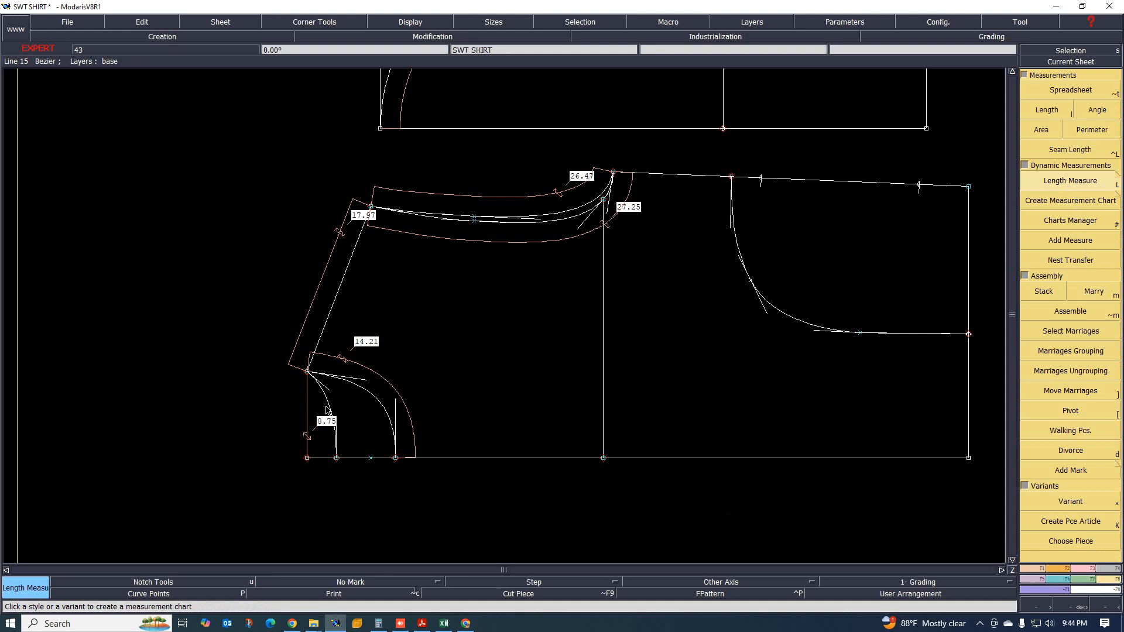
scroll(396, 416, "up", 3)
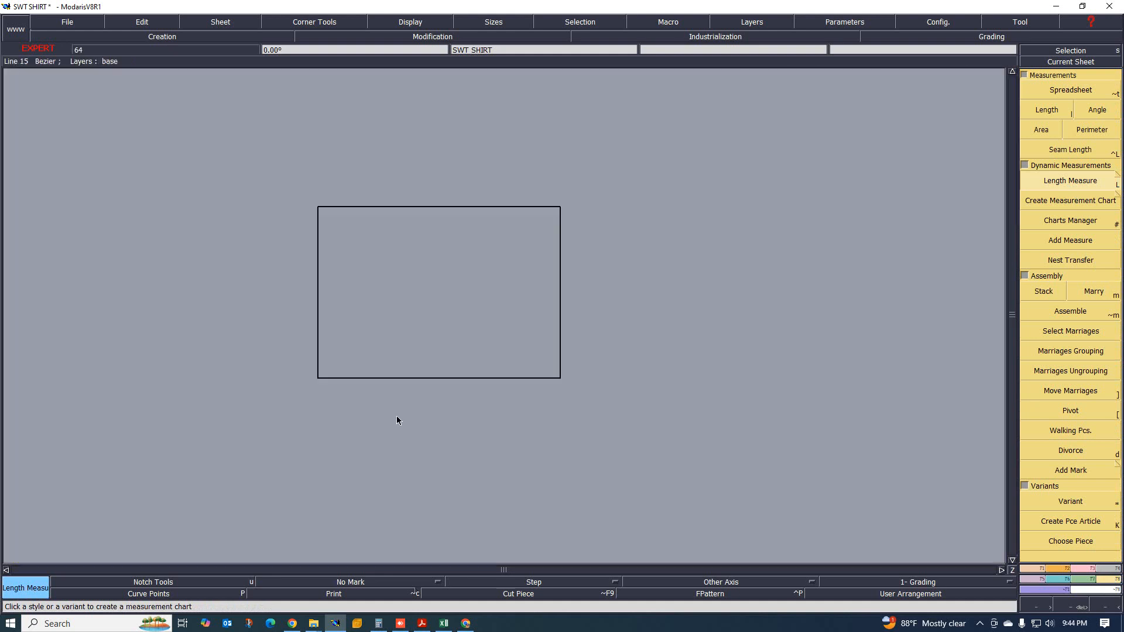
scroll(389, 416, "up", 5)
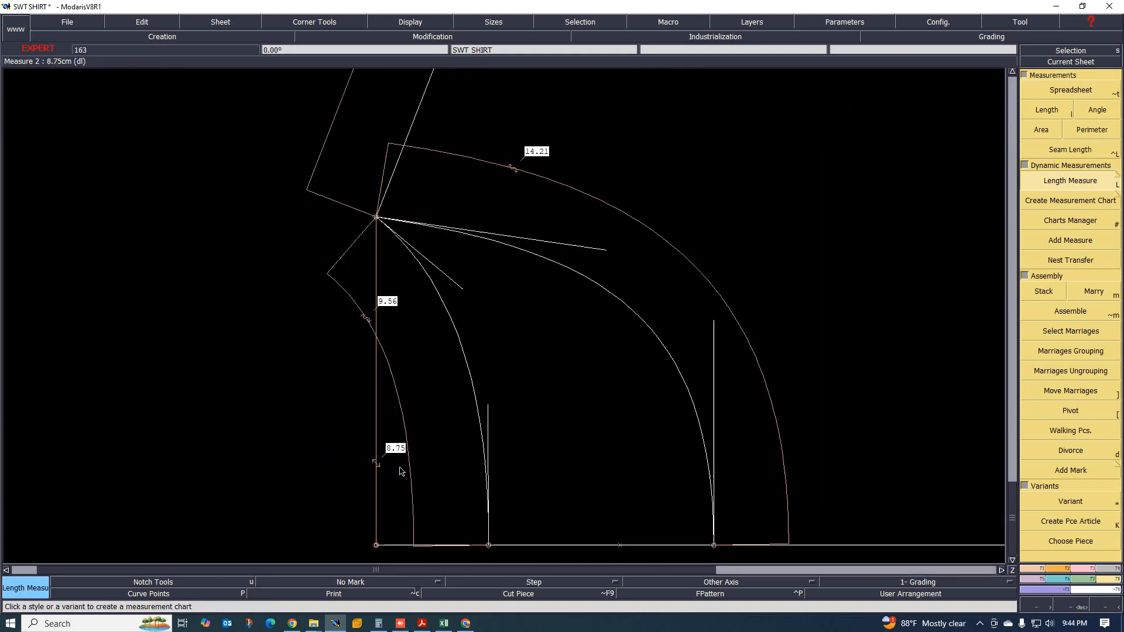
- Delete the straight 8.75 cm measure at the neck, keeping the two curve measures
key("Delete")
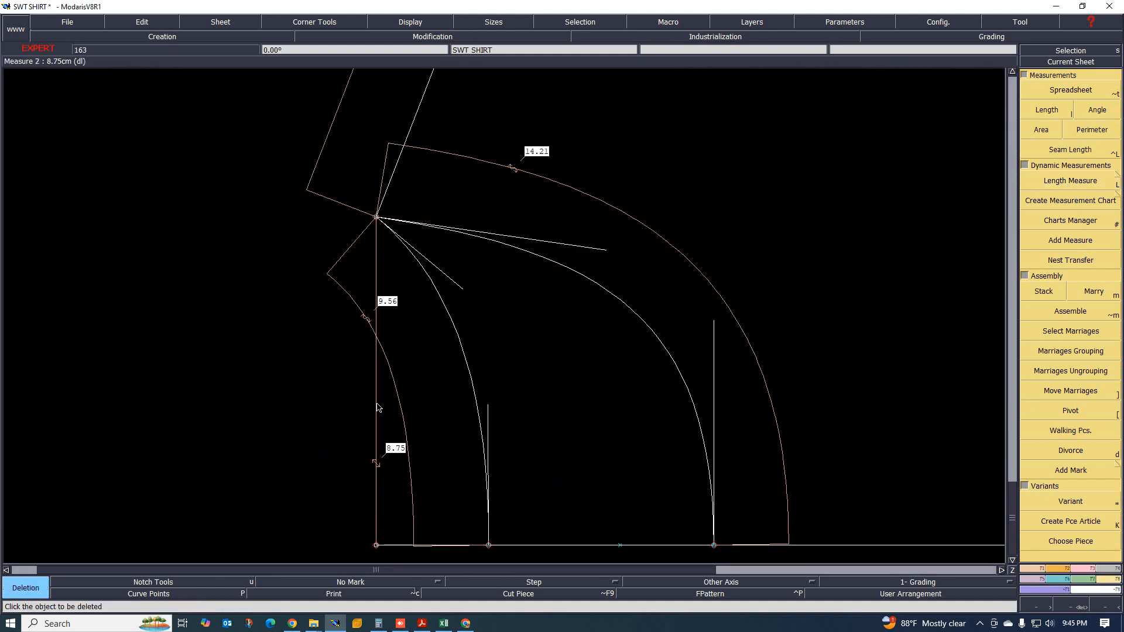
left_click(377, 406)
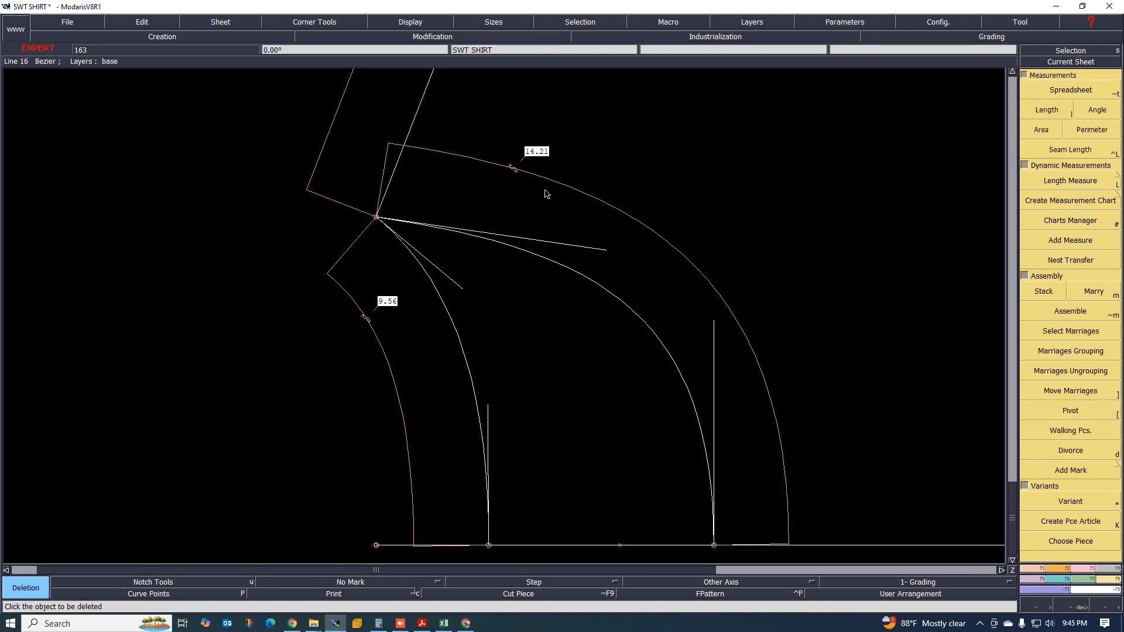
scroll(543, 258, "down", 5)
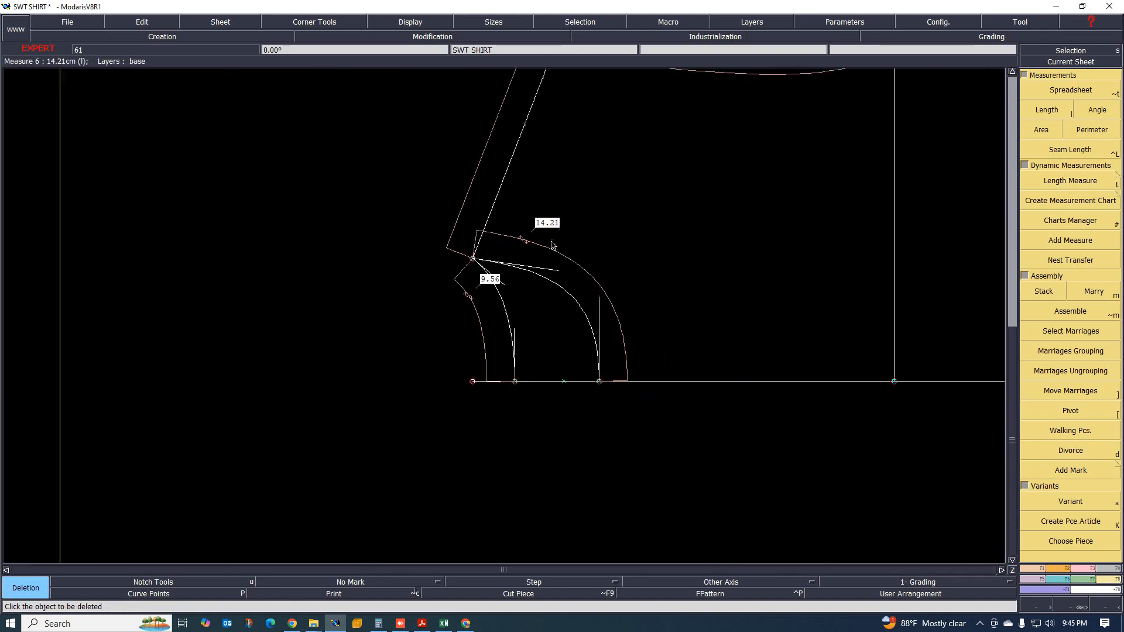
scroll(541, 279, "down", 2)
scroll(540, 279, "up", 3)
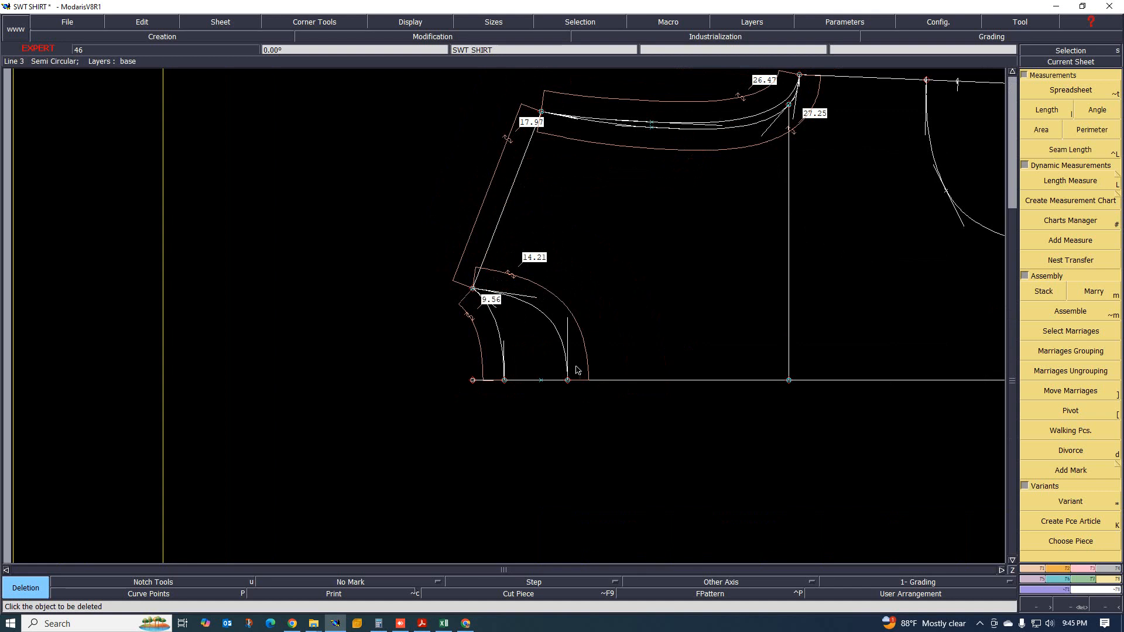
- Draw a rectangle 7 cm wide and 25 cm high in the empty area beside the neck end of the body piece
left_click(1056, 569)
left_click(1070, 435)
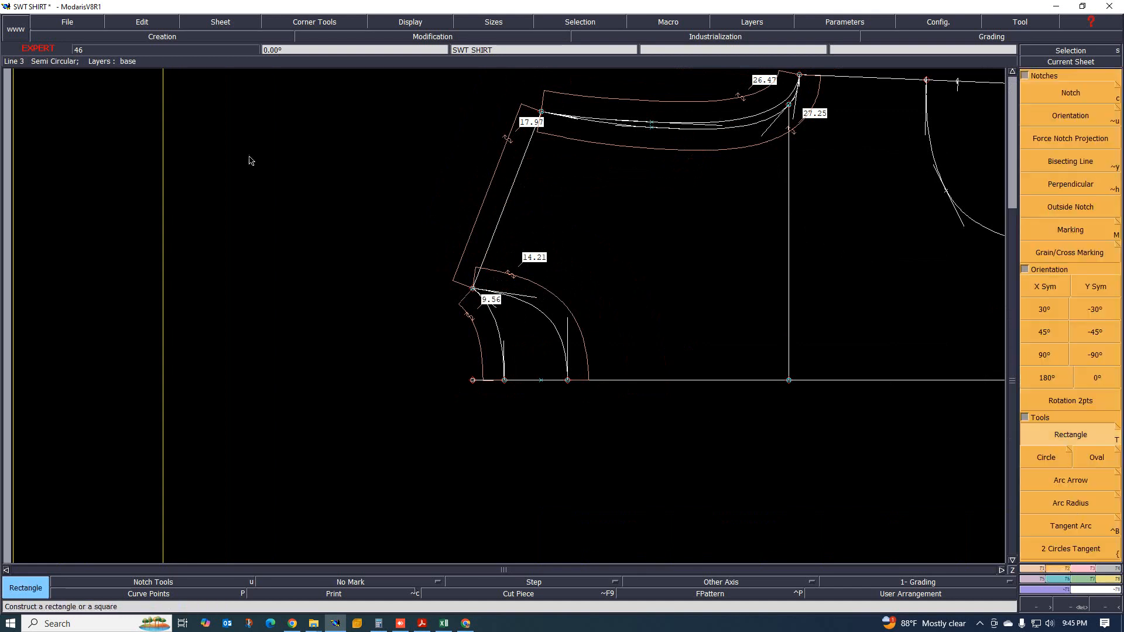
left_click_drag(189, 94, 316, 355)
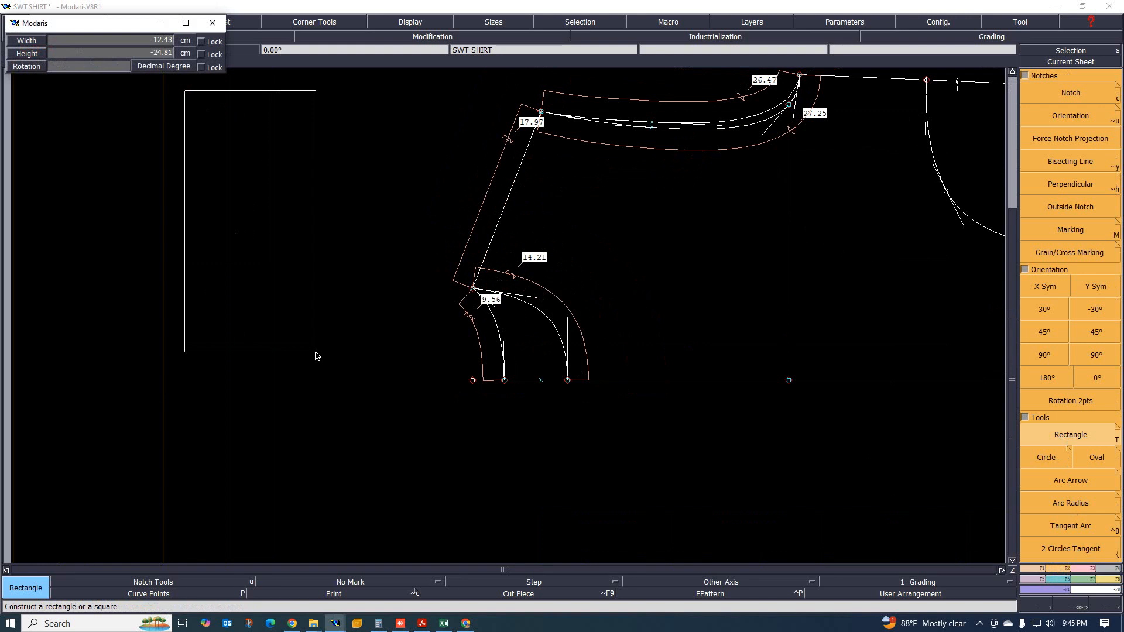
type("7")
key("Tab")
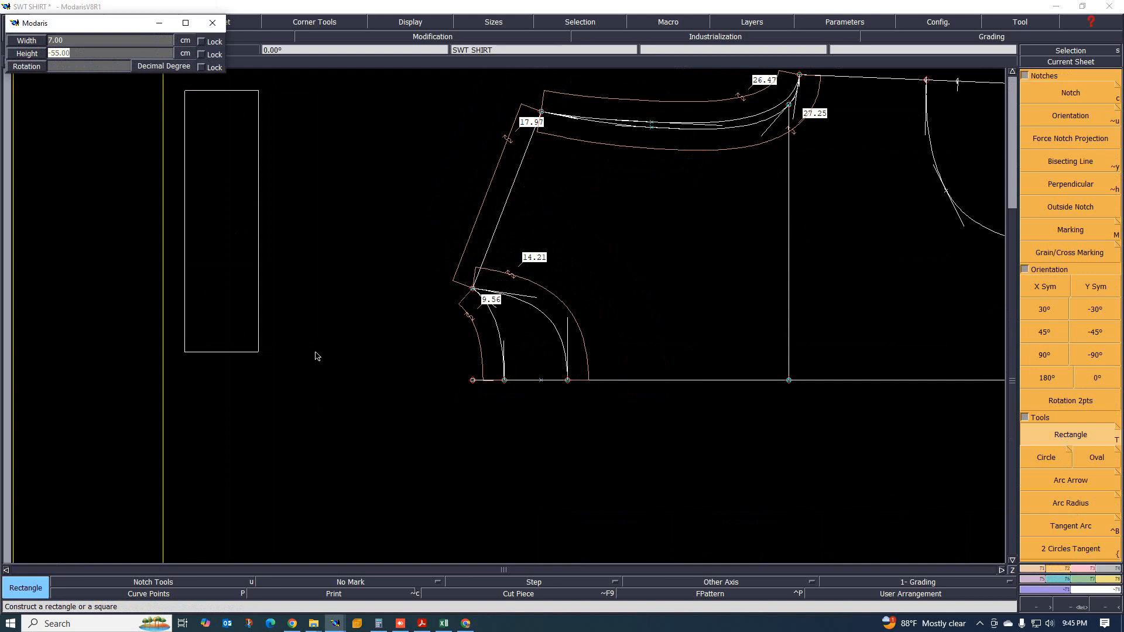
type("25")
key("Return")
scroll(315, 356, "down", 5)
scroll(258, 290, "up", 2)
scroll(310, 329, "up", 3)
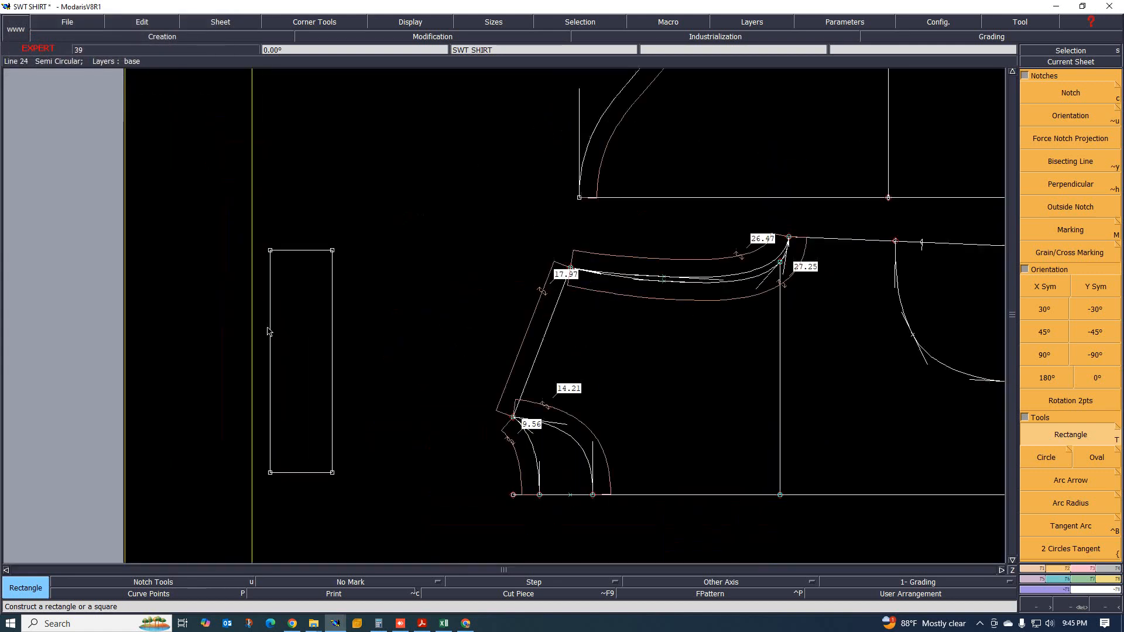
- Select the whole 7 by 25 cm rectangle and move it closer to the neckline of the body piece
left_click(310, 391)
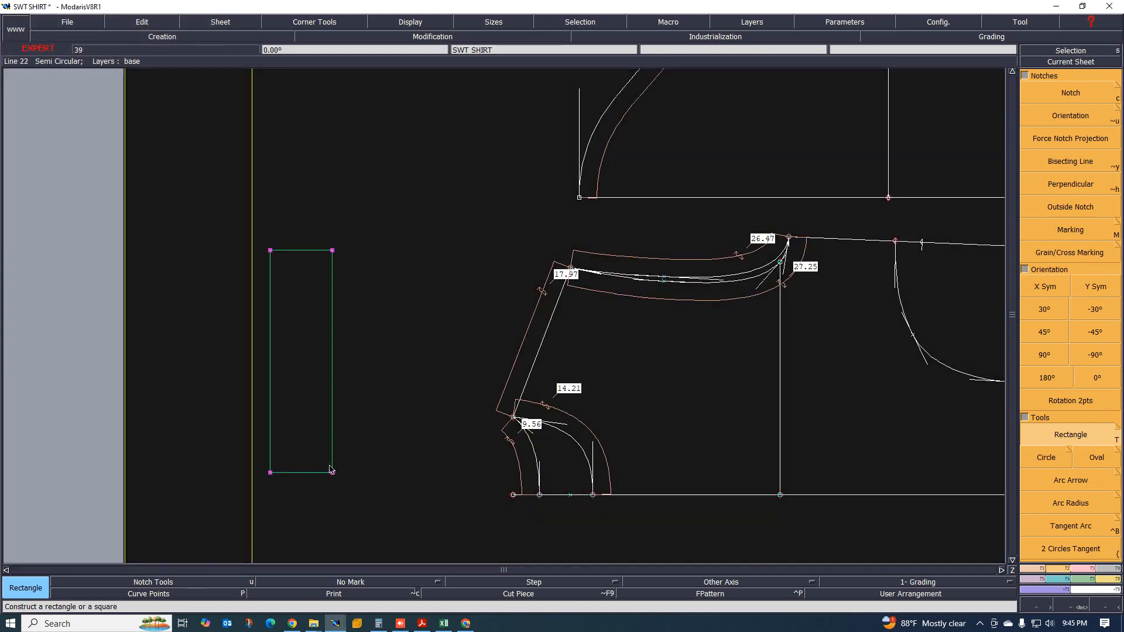
key("shift+d")
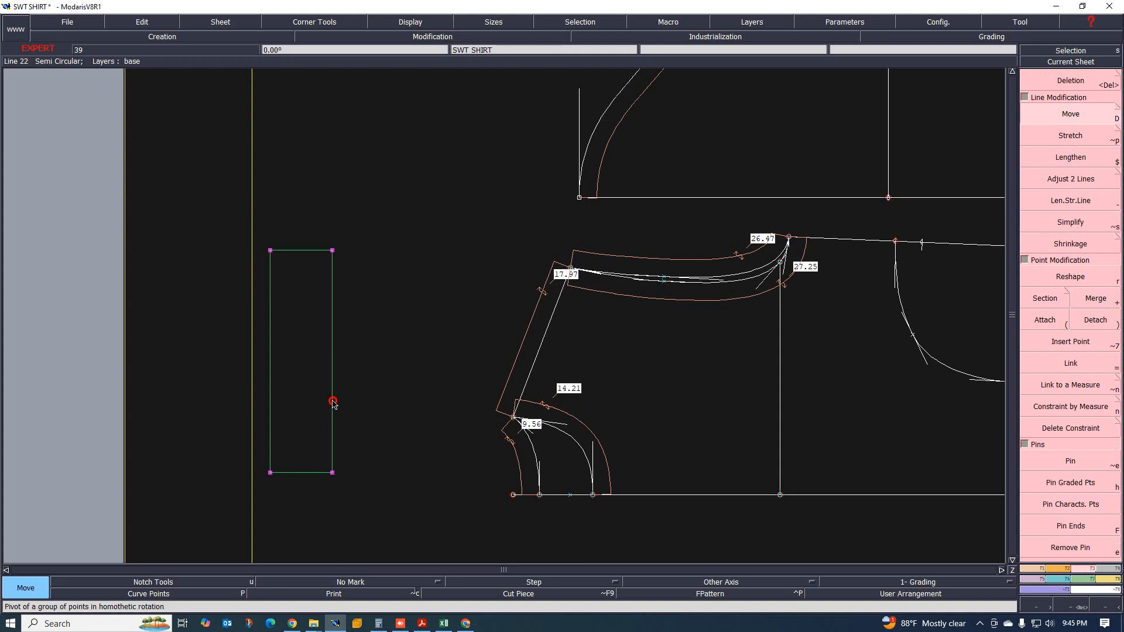
left_click_drag(328, 399, 435, 398)
scroll(414, 294, "down", 1)
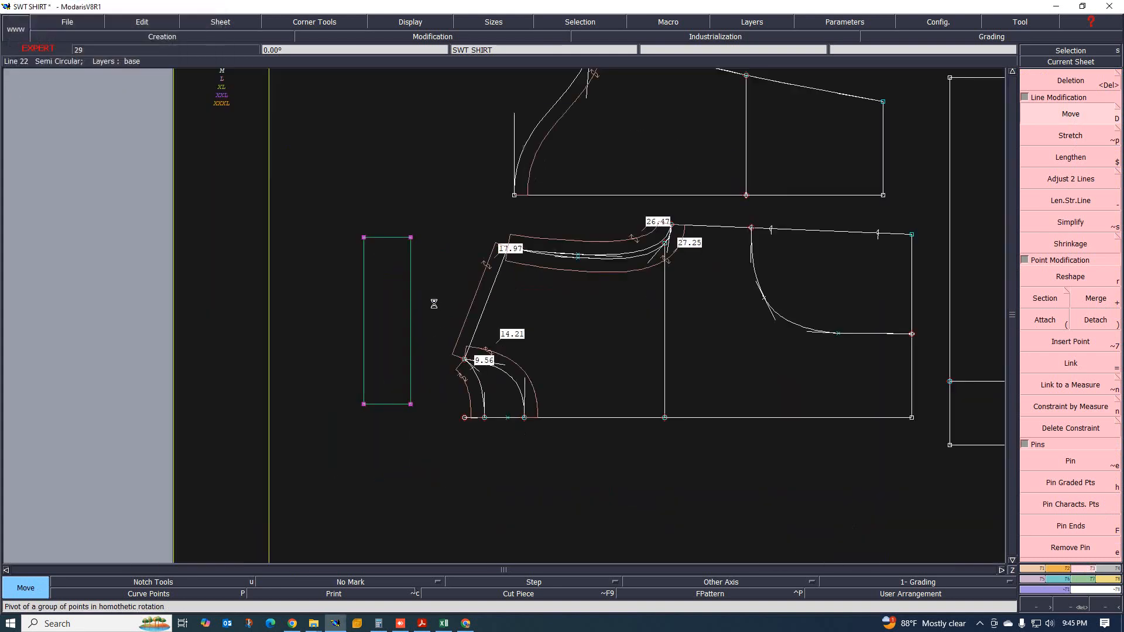
scroll(434, 304, "up", 4)
scroll(394, 313, "up", 4)
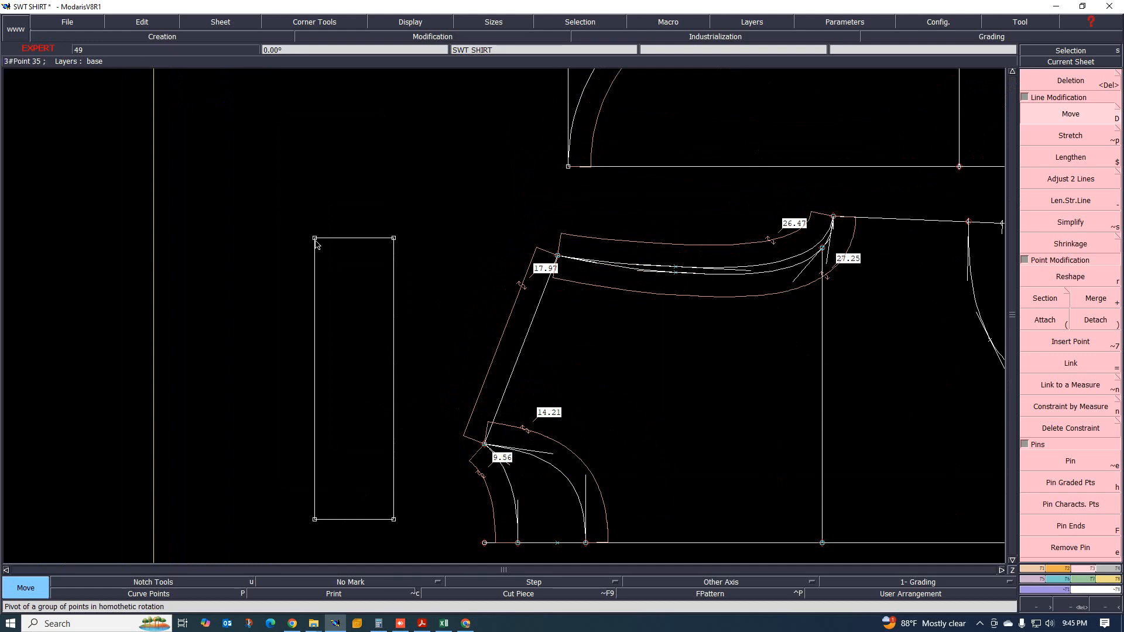
scroll(313, 251, "down", 3)
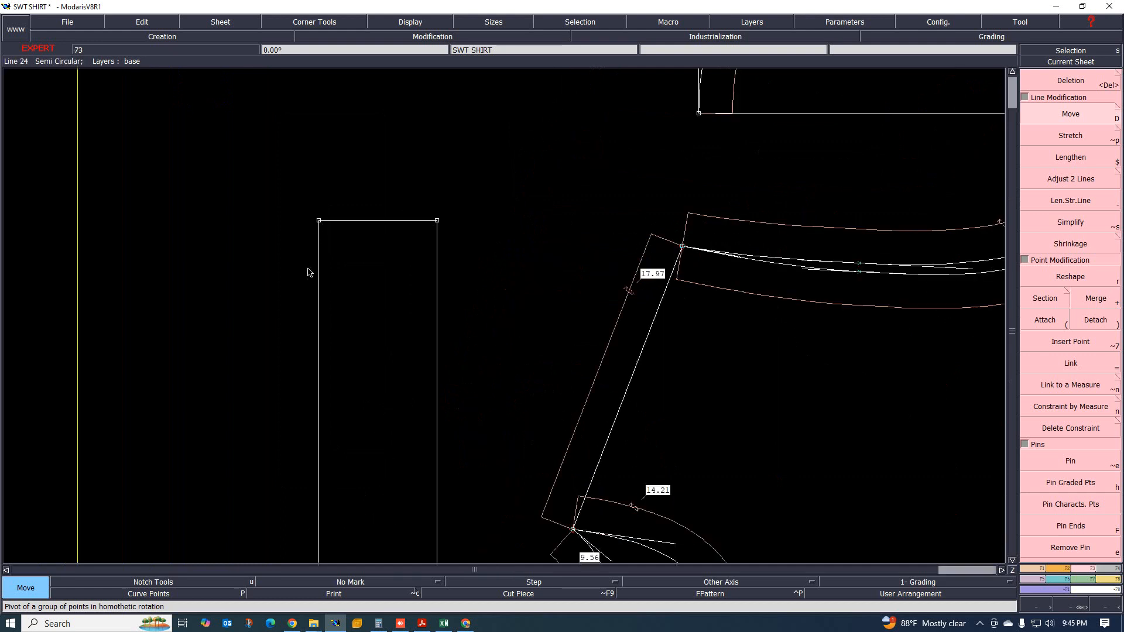
- Switch to the tech pack PDF in Acrobat, examine the collar on the sketch and colorway pages, and return to the Modaris pattern
scroll(343, 273, "up", 2)
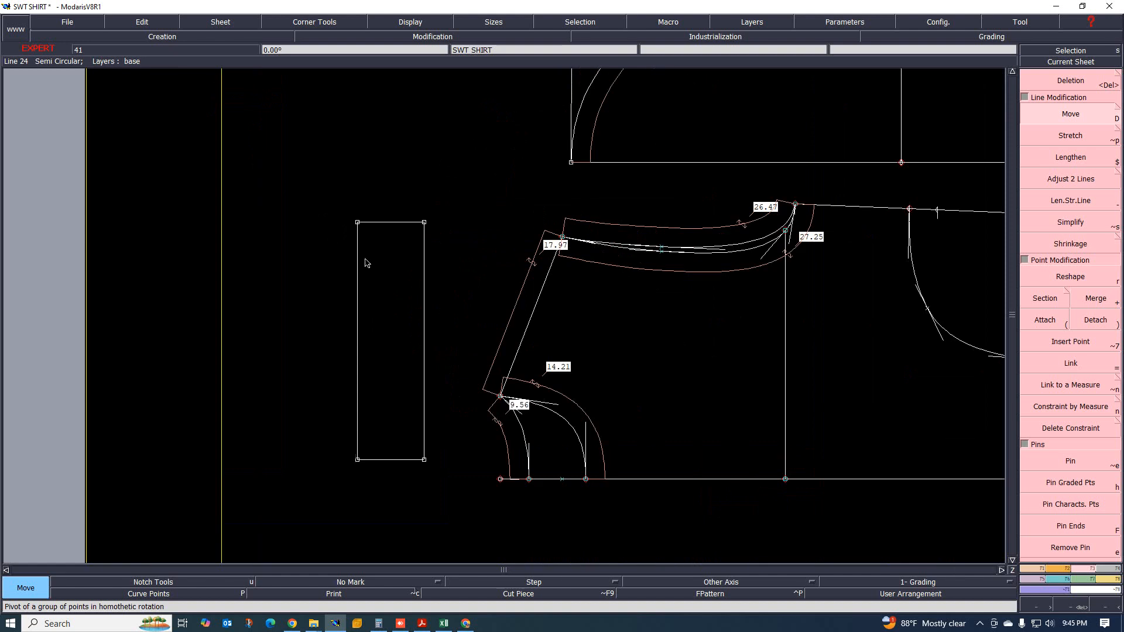
scroll(358, 241, "up", 2)
scroll(364, 248, "down", 2)
scroll(343, 241, "up", 1)
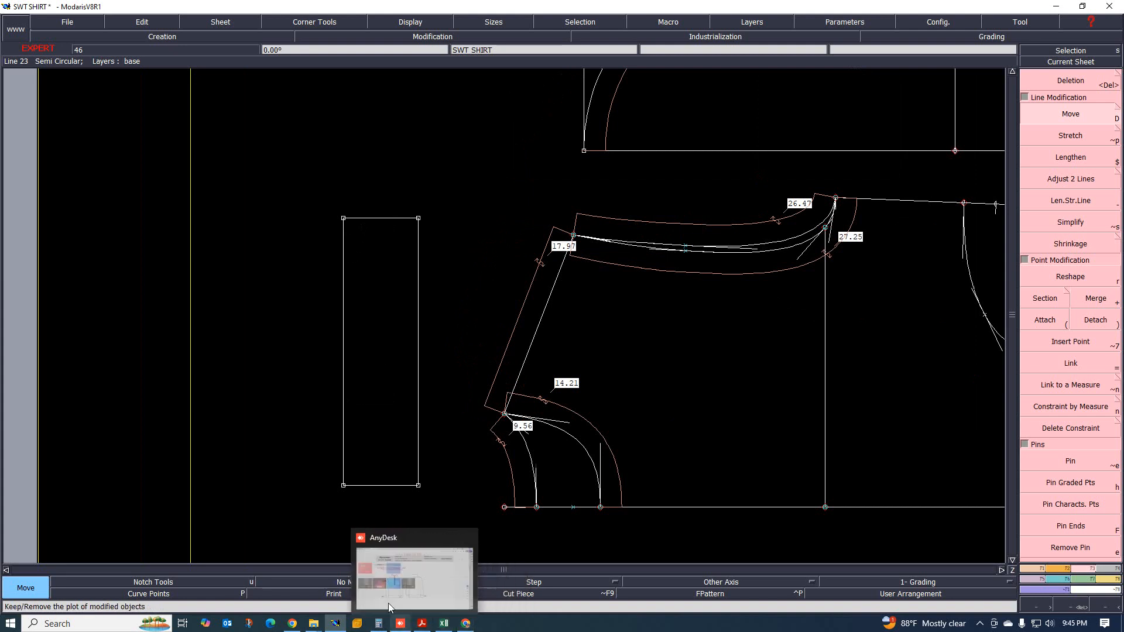
left_click(422, 625)
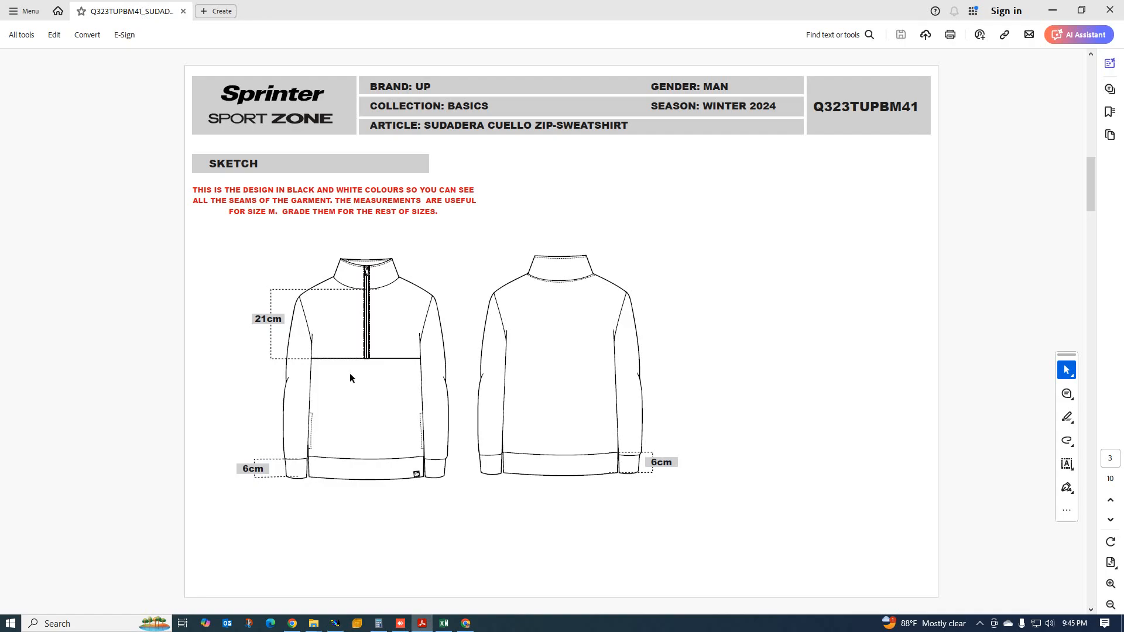
scroll(590, 258, "up", 2)
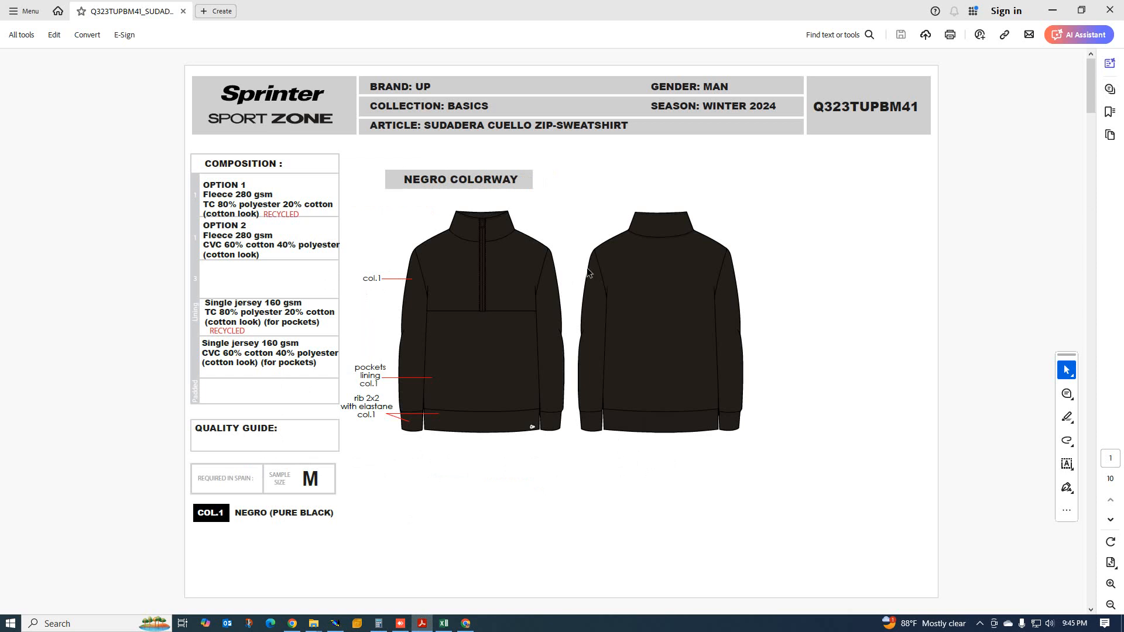
scroll(582, 279, "down", 1)
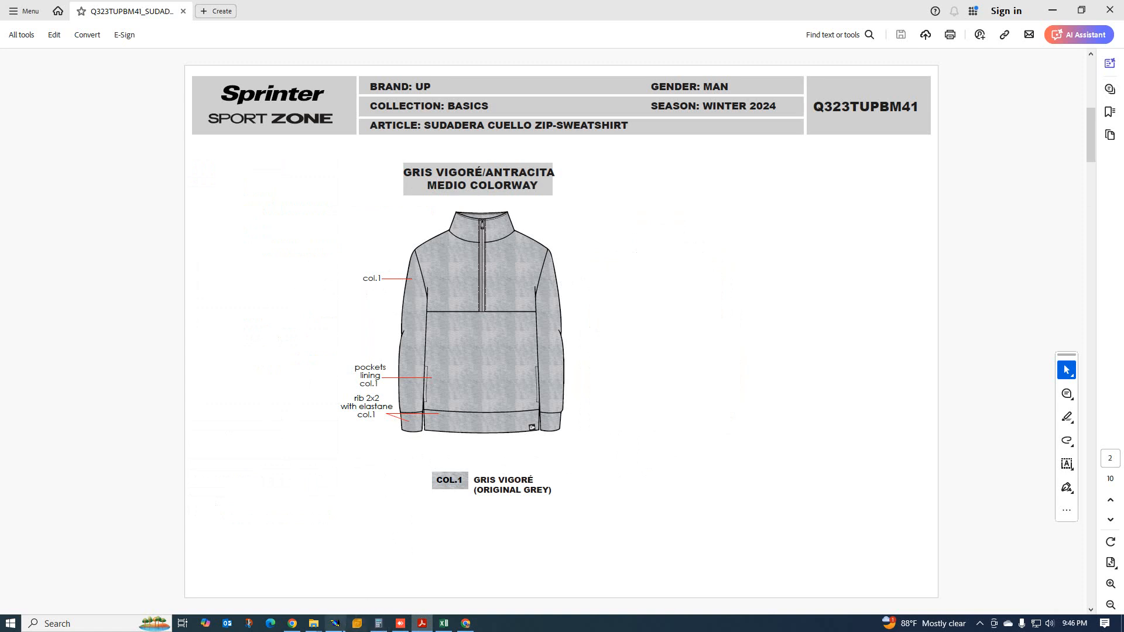
left_click(335, 624)
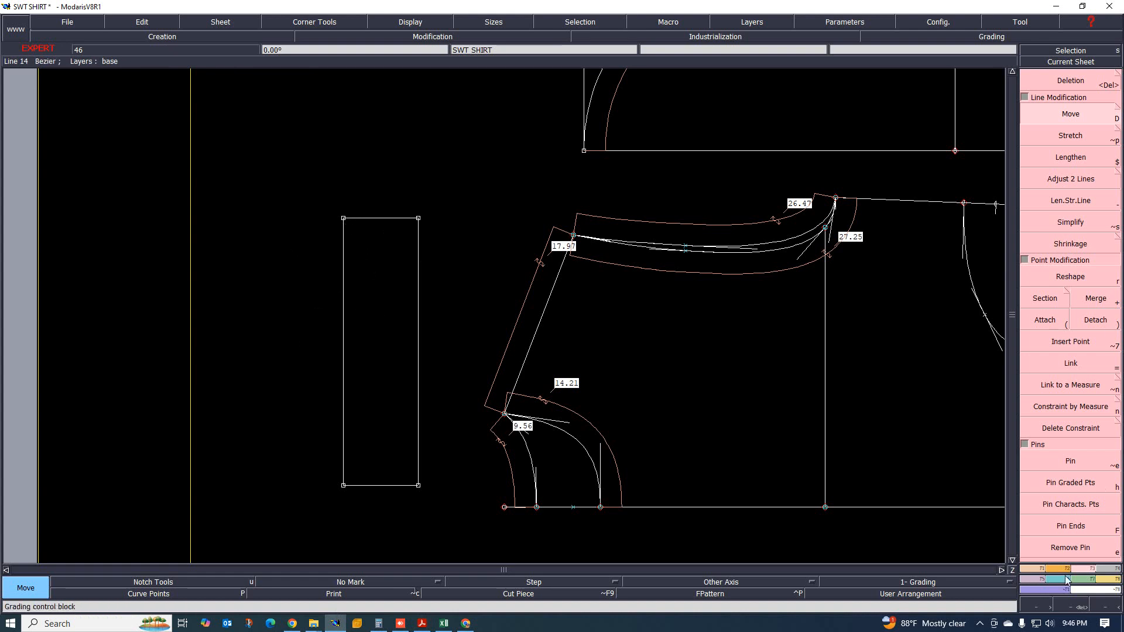
left_click(1034, 576)
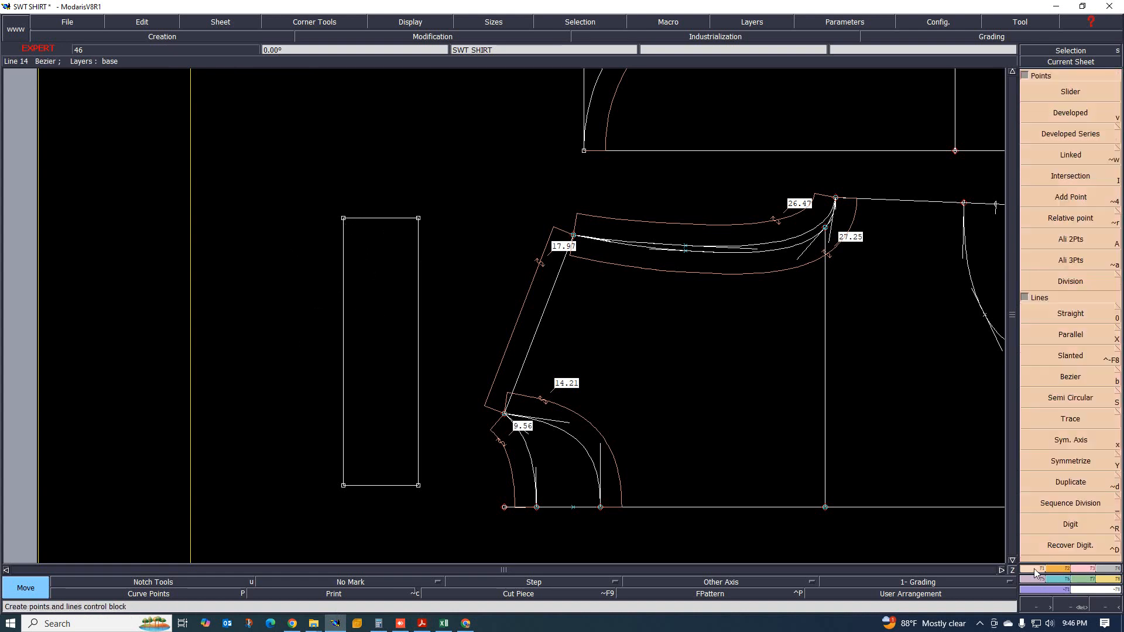
left_click(344, 219)
left_click(341, 219)
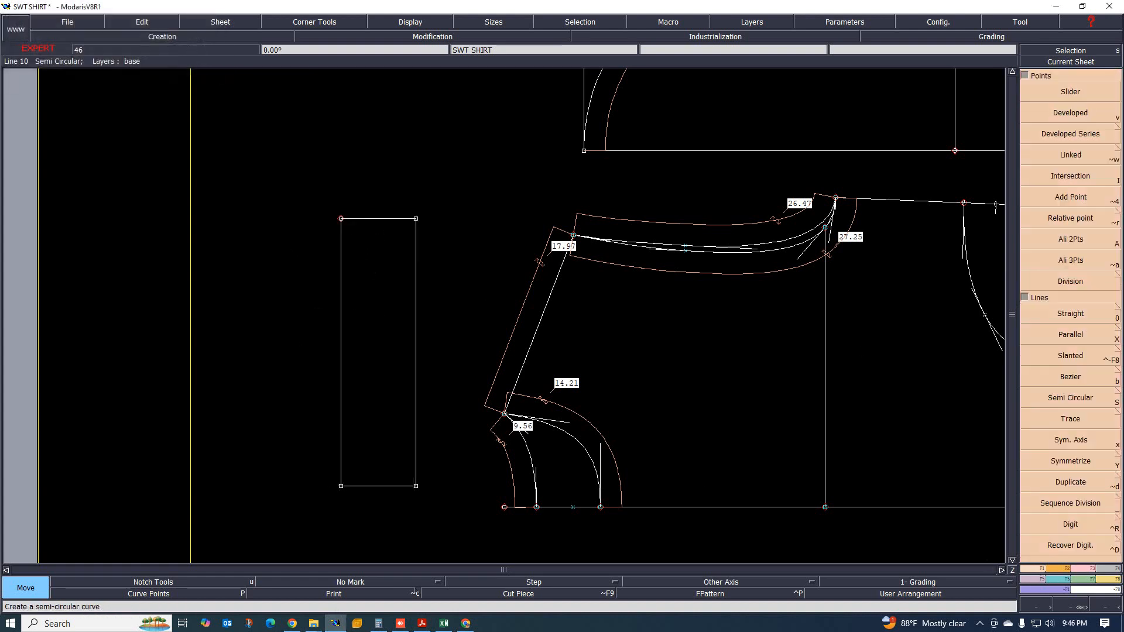
- Reshape the upper-left corner of the collar rectangle outward by dx -2 cm and dy 0
left_click(1073, 542)
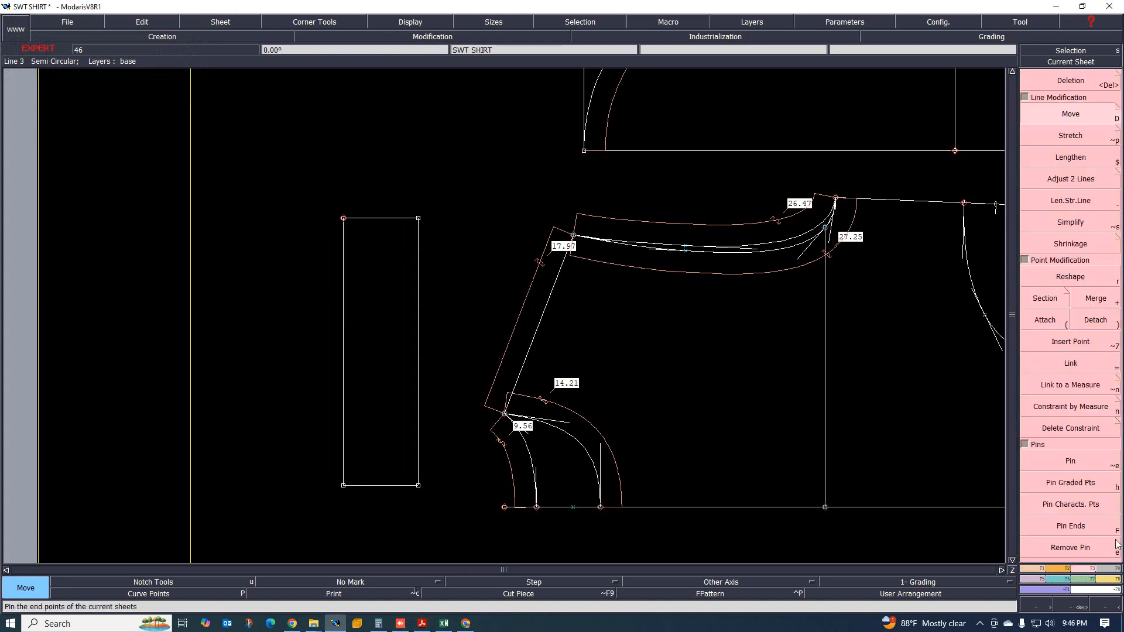
left_click(1070, 276)
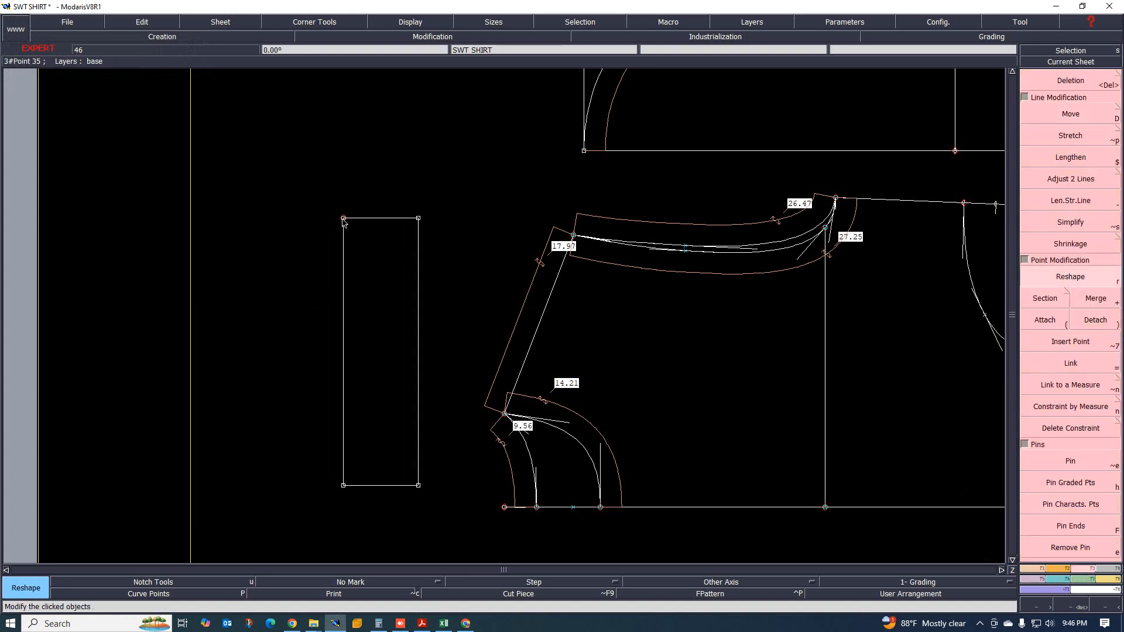
left_click_drag(344, 218, 326, 226)
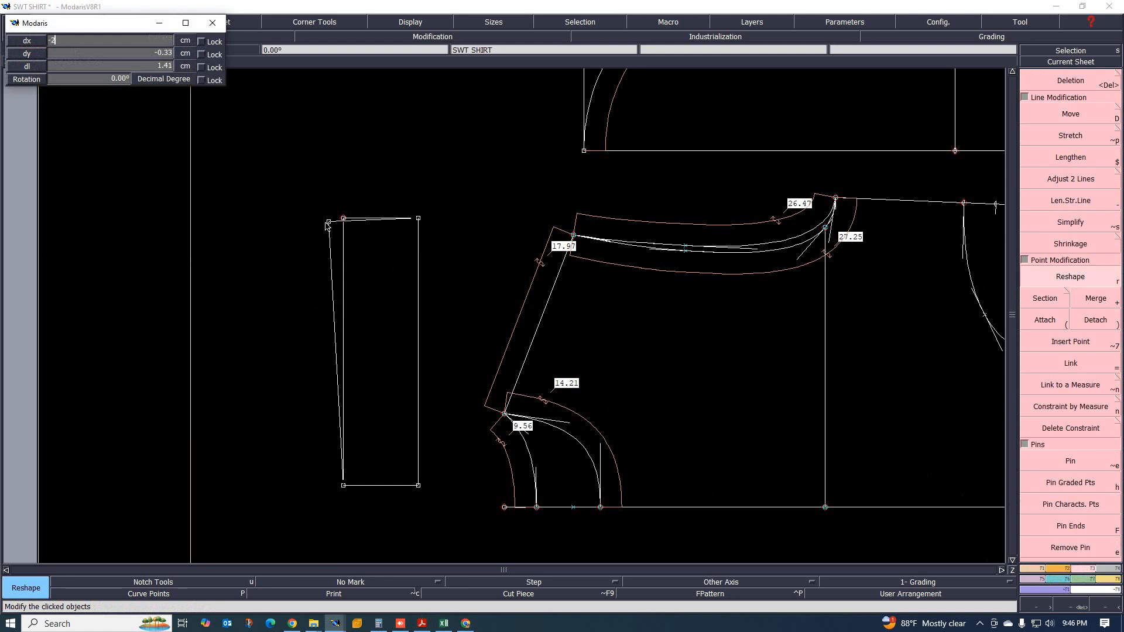
key("Return")
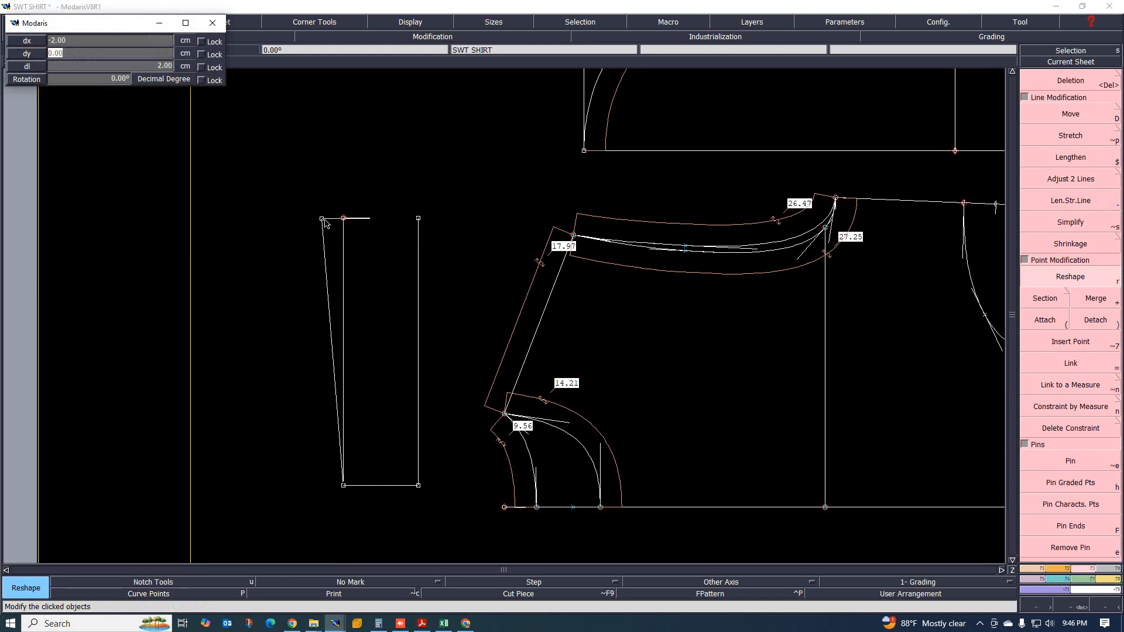
left_click(410, 206)
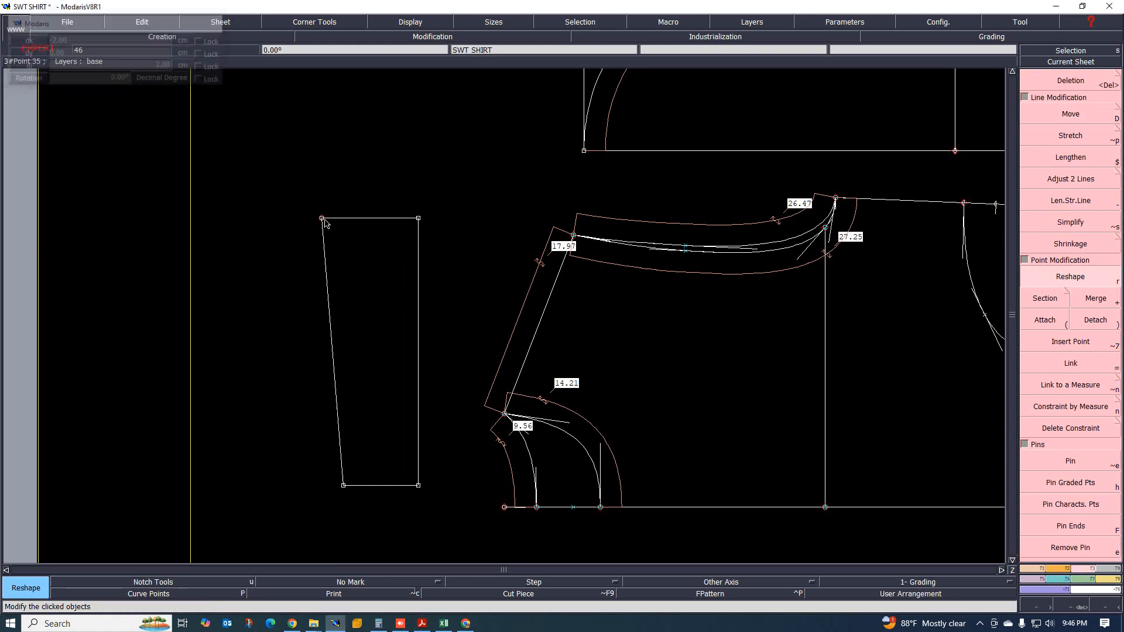
- Shift the collar's upper-right corner horizontally toward the upper-left corner to narrow the top edge and slant the right side
left_click(418, 218)
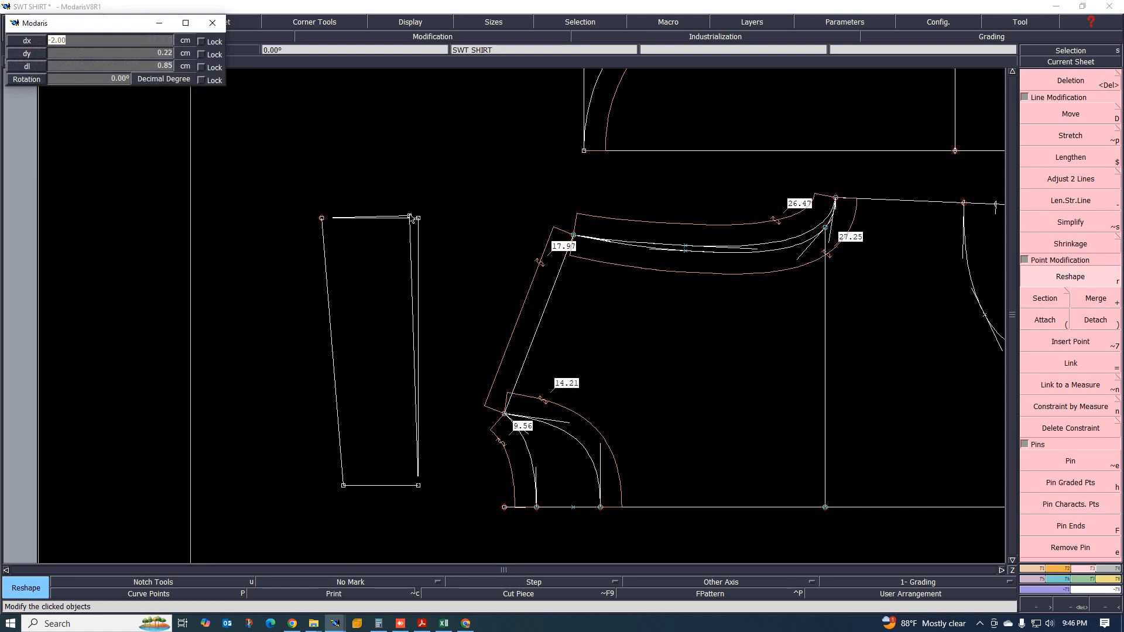
key("BackSpace")
key("Return")
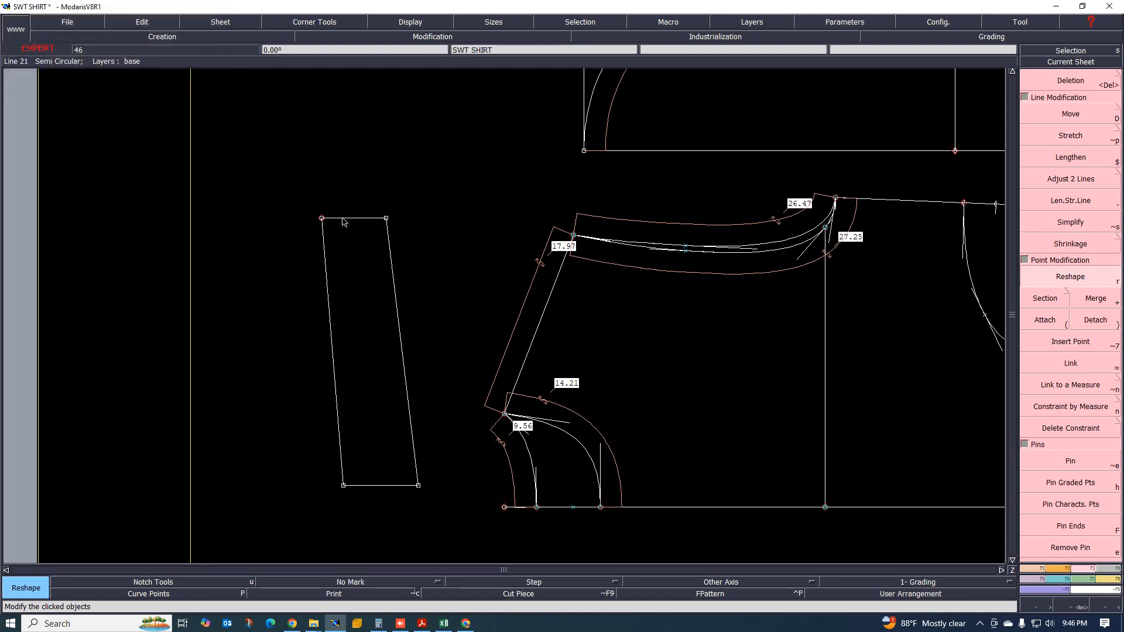
scroll(346, 228, "up", 2)
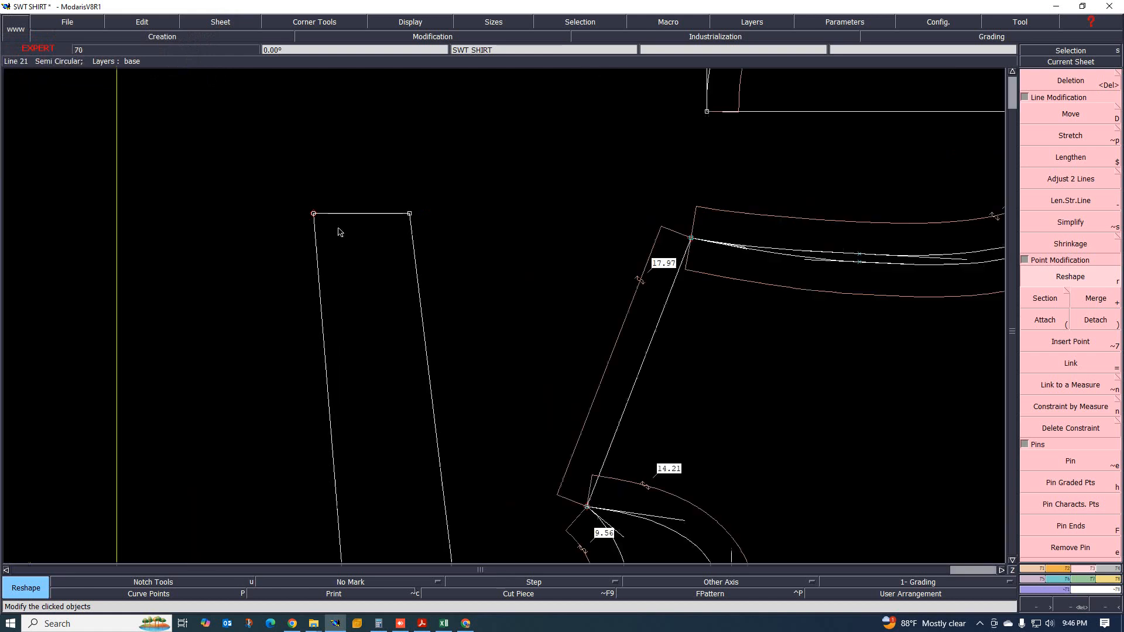
scroll(352, 225, "down", 3)
scroll(363, 221, "up", 2)
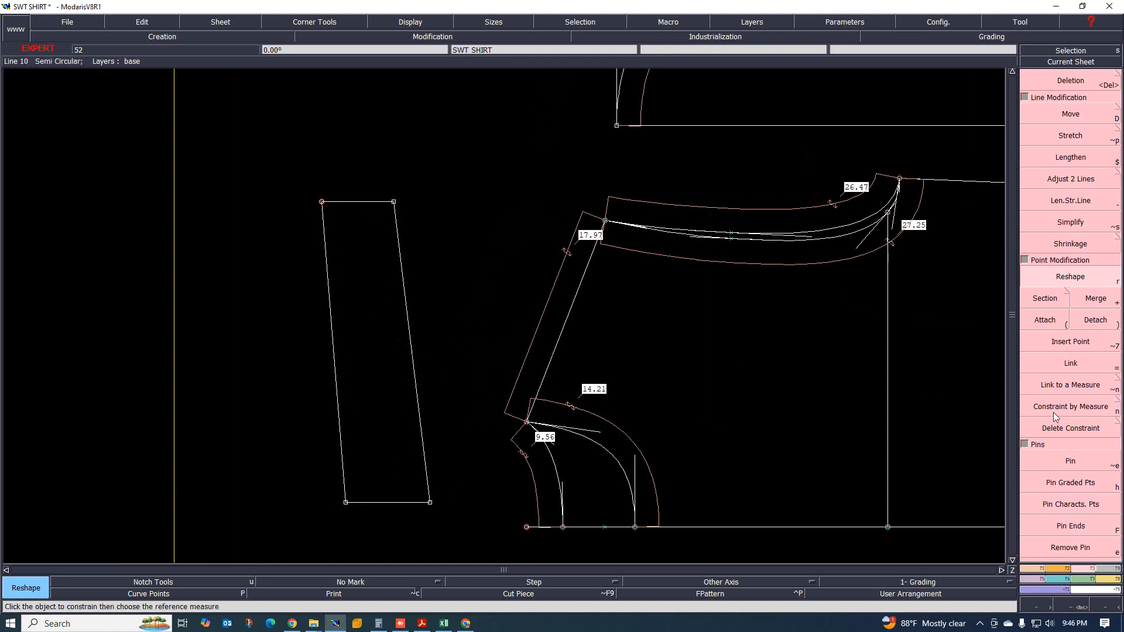
- Delete the two long slanted sides of the collar outline, keeping its short top and bottom edges
left_click(1040, 569)
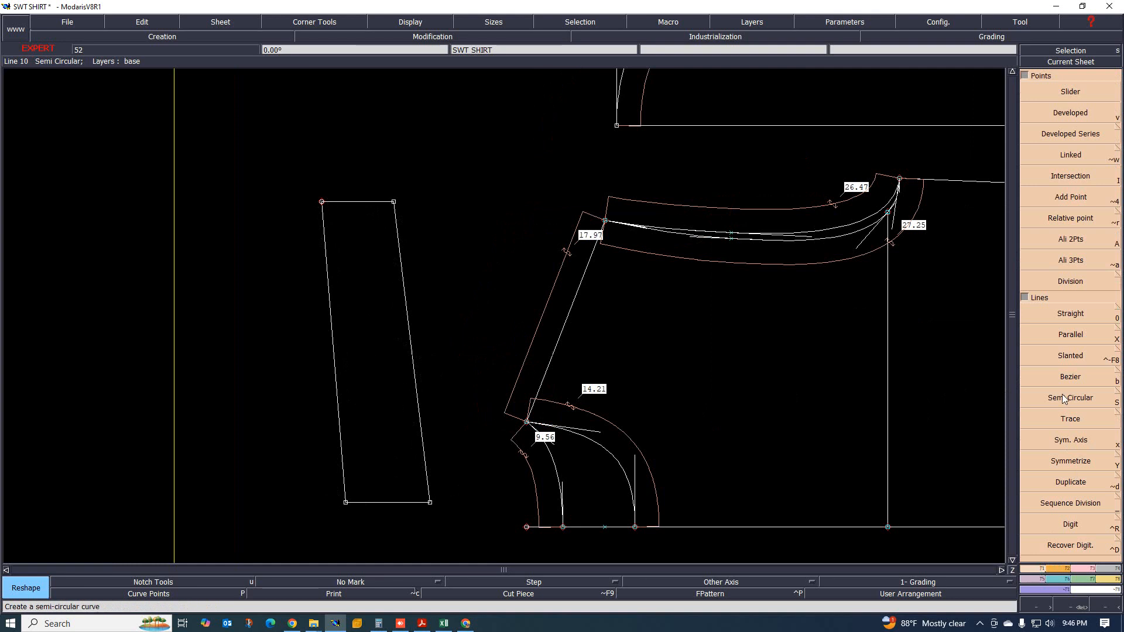
left_click(1067, 376)
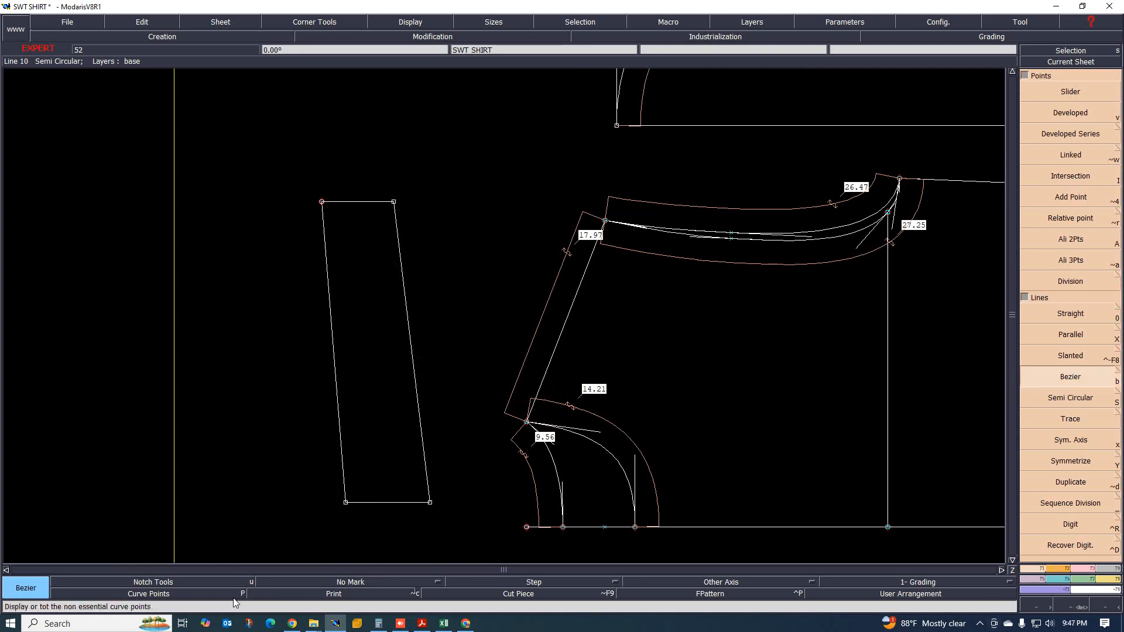
left_click(126, 595)
left_click(411, 368)
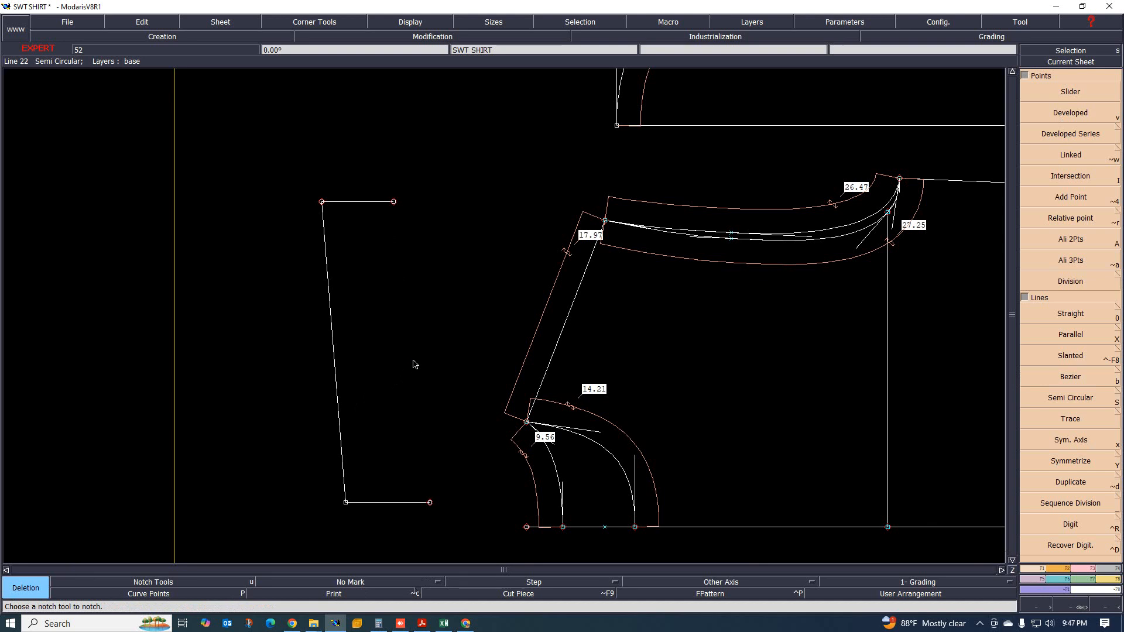
left_click(335, 359)
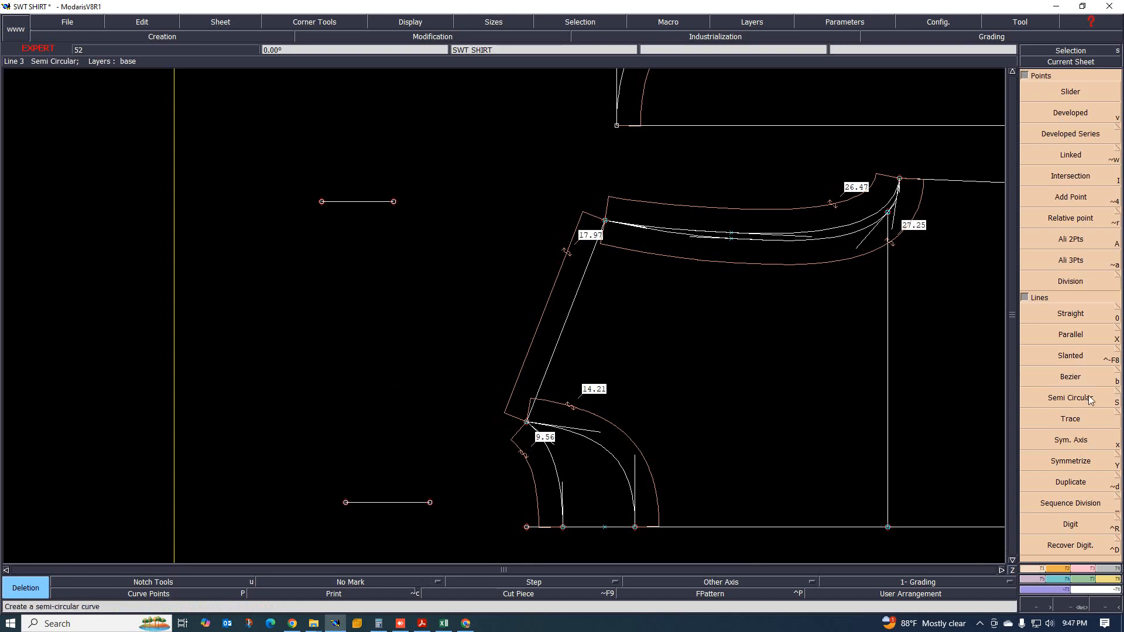
- Draw two Bezier lines joining the matching ends of the short collar edges to replace the long sides
left_click(1035, 382)
left_click(321, 202)
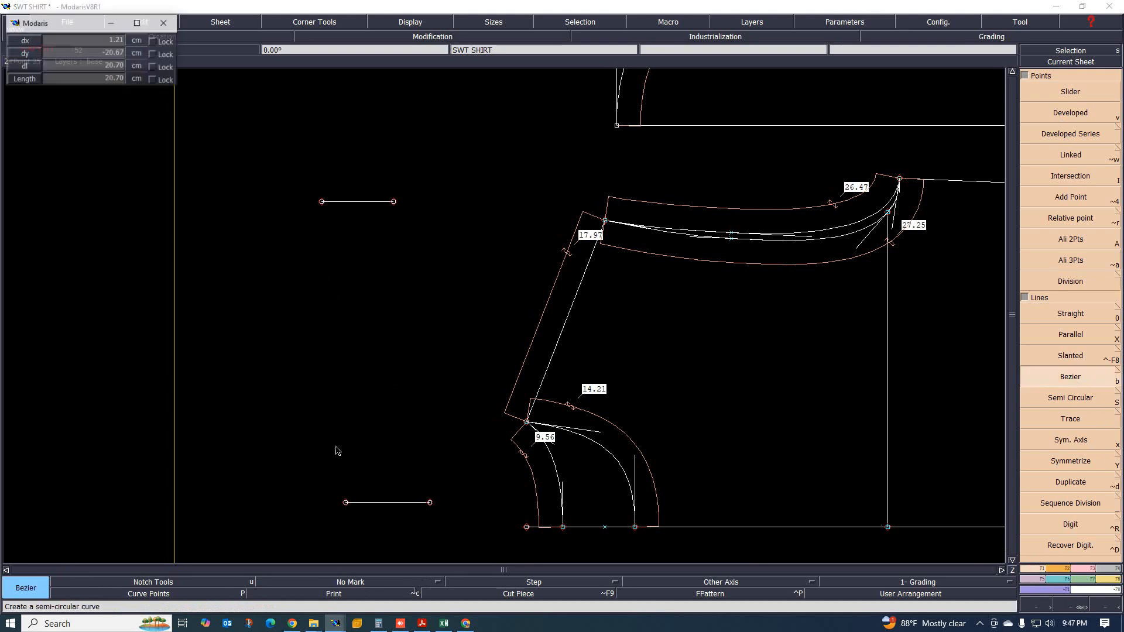
left_click(345, 503)
left_click(430, 503)
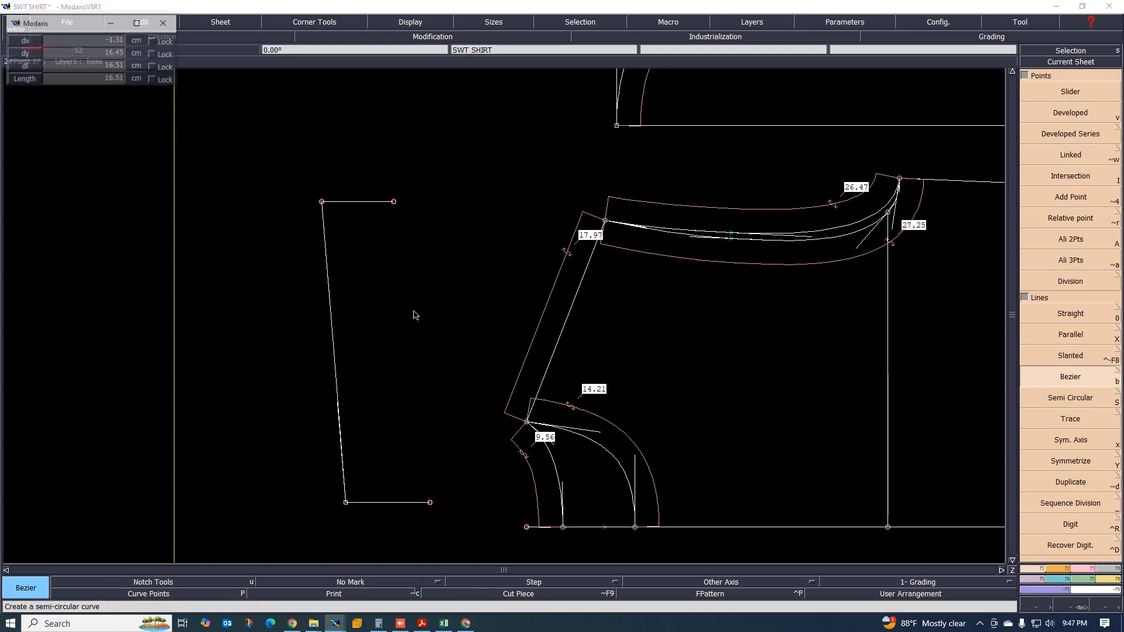
left_click(394, 202)
- Reshape the collar's left long side into a smooth curve that meets the bottom edge squarely and leans outward at the top
scroll(428, 426, "up", 2)
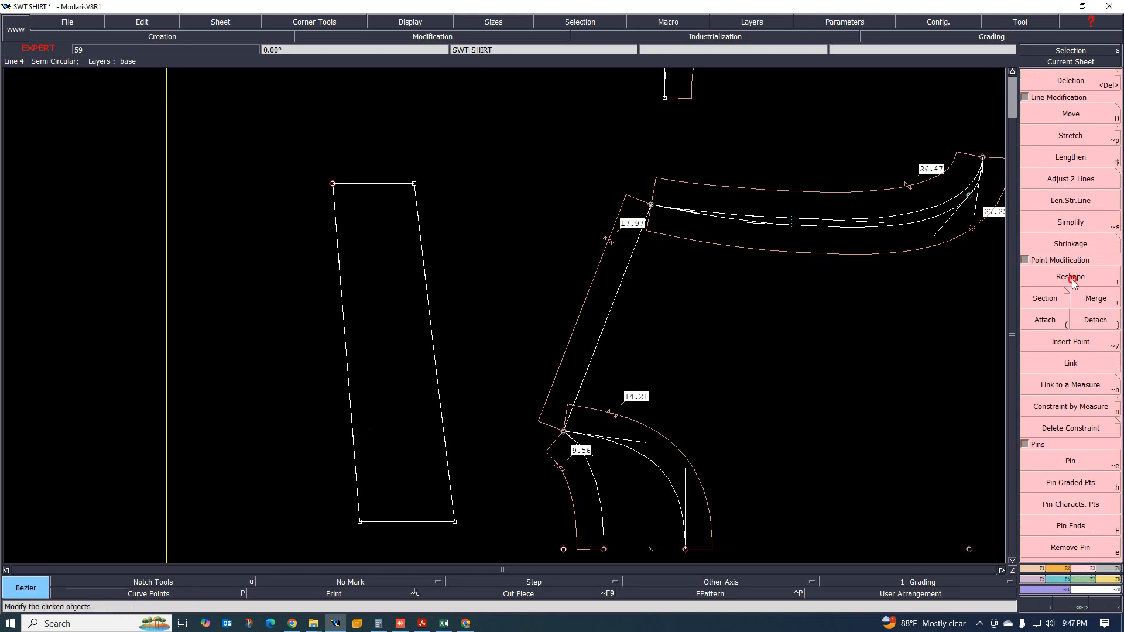
left_click(1071, 277)
left_click(353, 433)
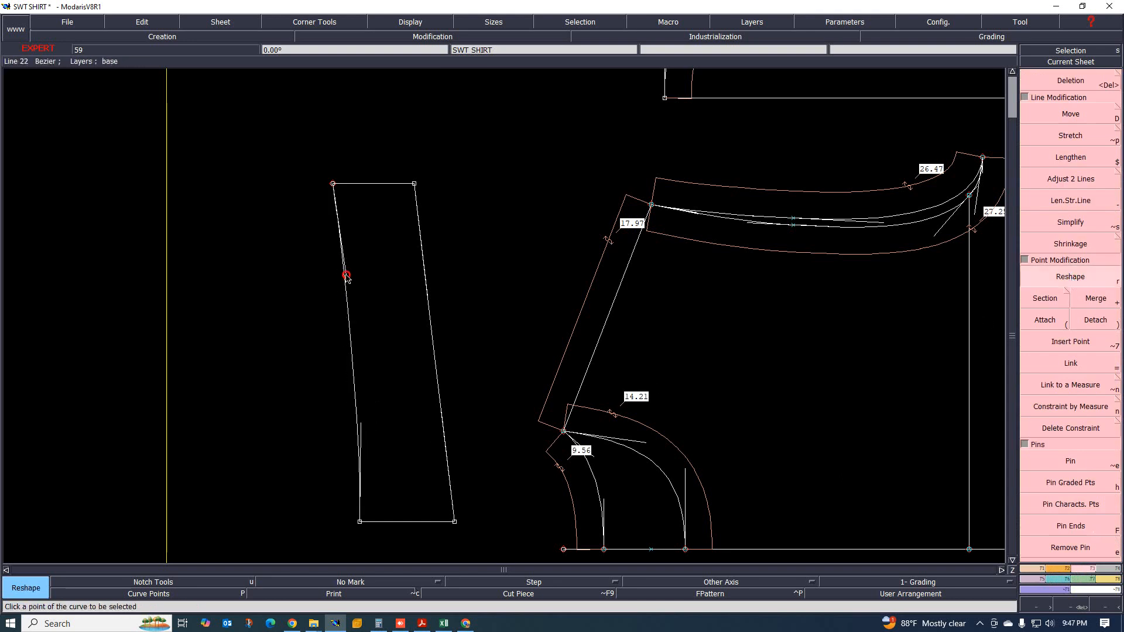
scroll(364, 457, "up", 1)
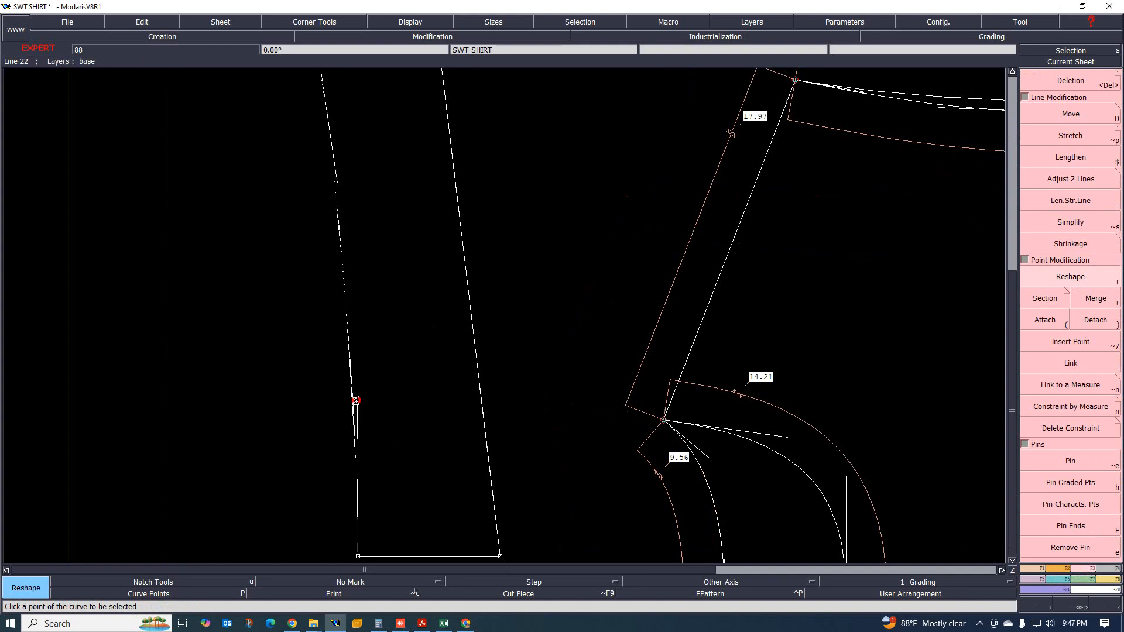
scroll(354, 403, "down", 1)
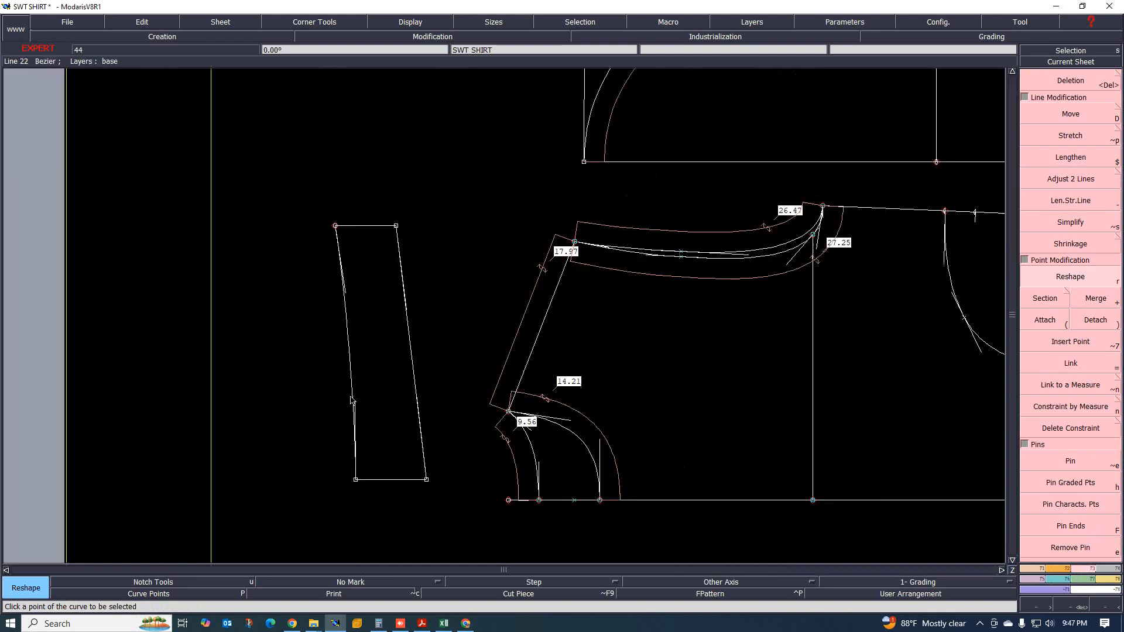
left_click(351, 311)
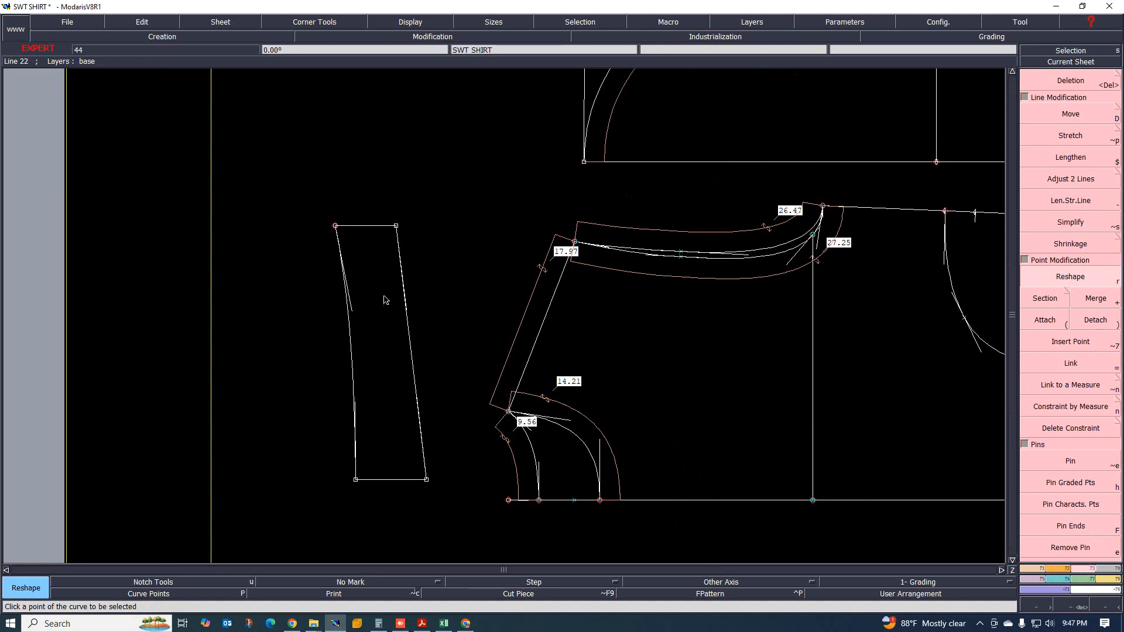
- Reshape the collar's right long side into a matching curve that follows the left one
scroll(385, 298, "up", 1)
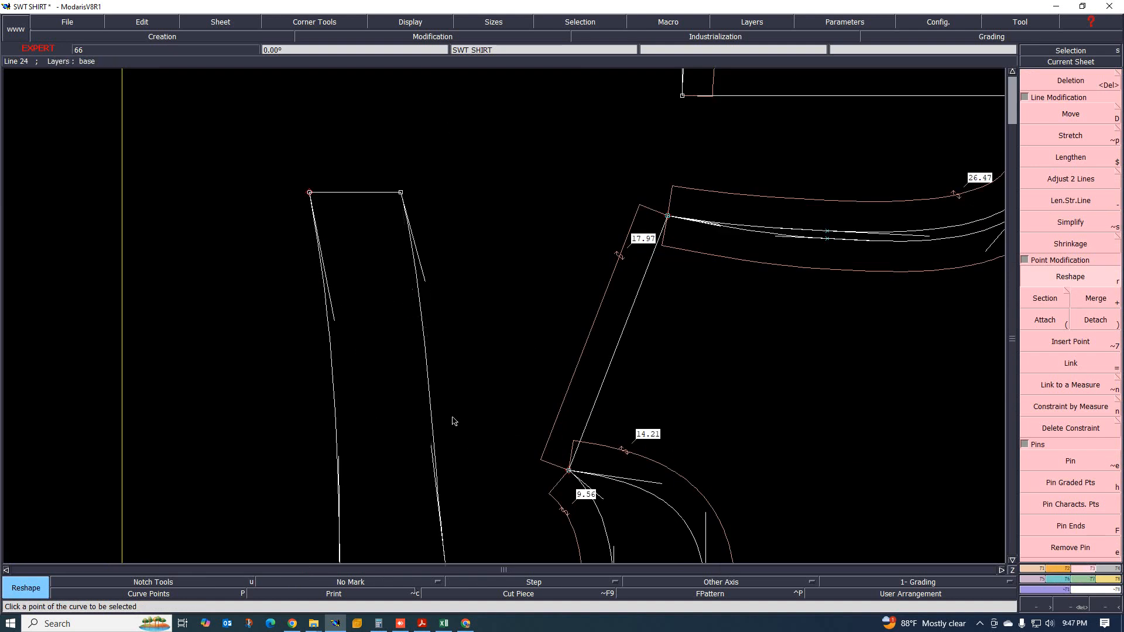
scroll(452, 410, "down", 1)
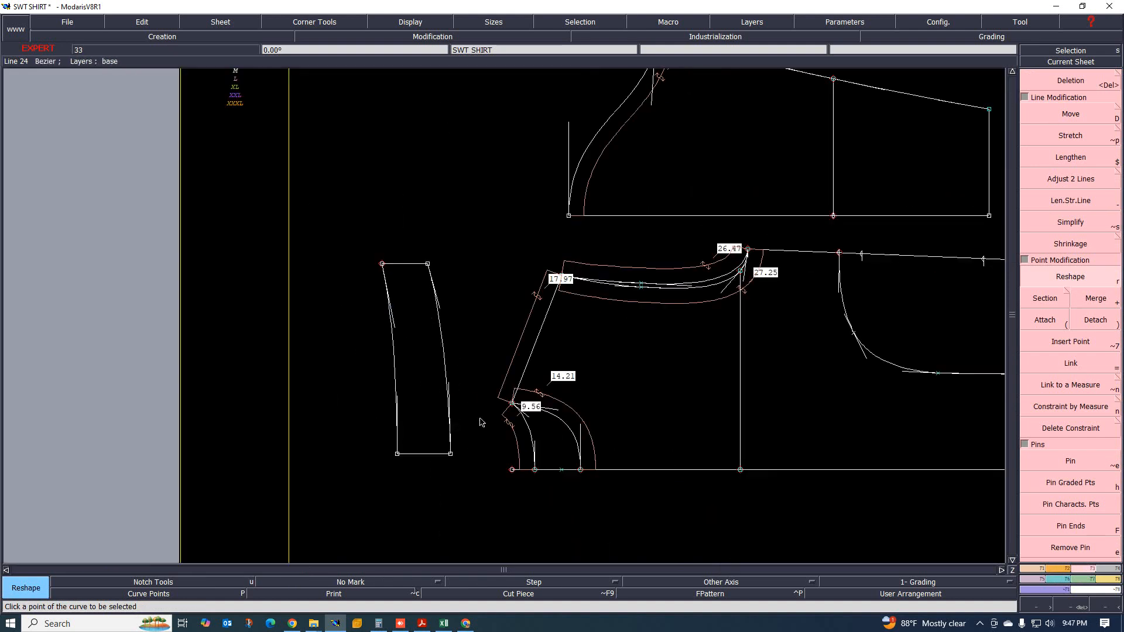
scroll(471, 443, "up", 2)
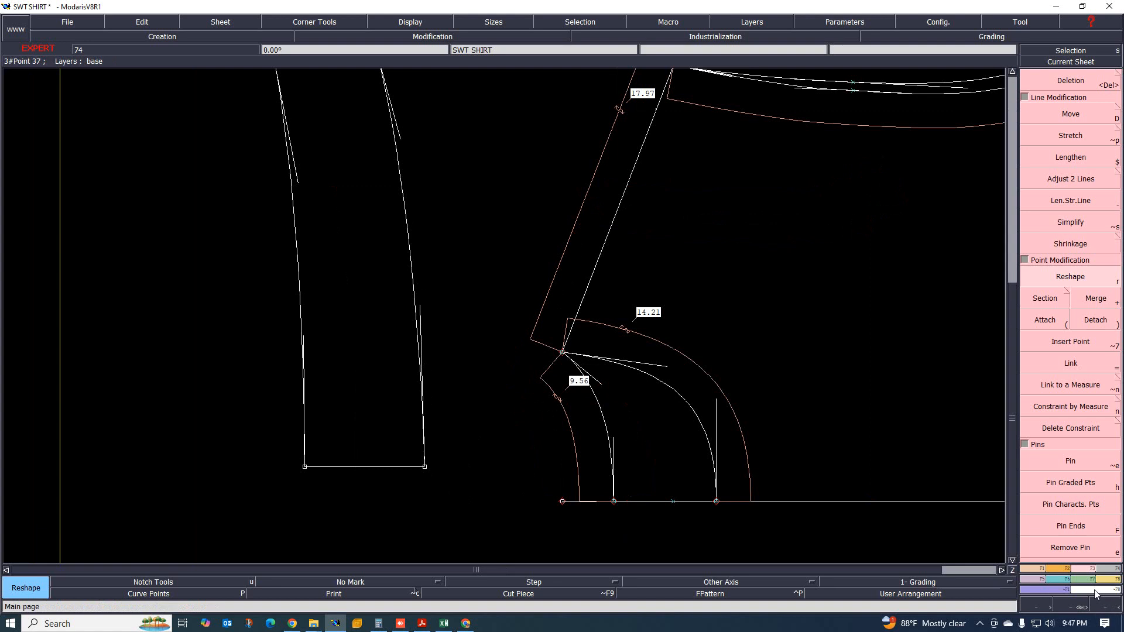
- Add a developed point along the collar's right curved side, between its top and bottom corners
key("F1")
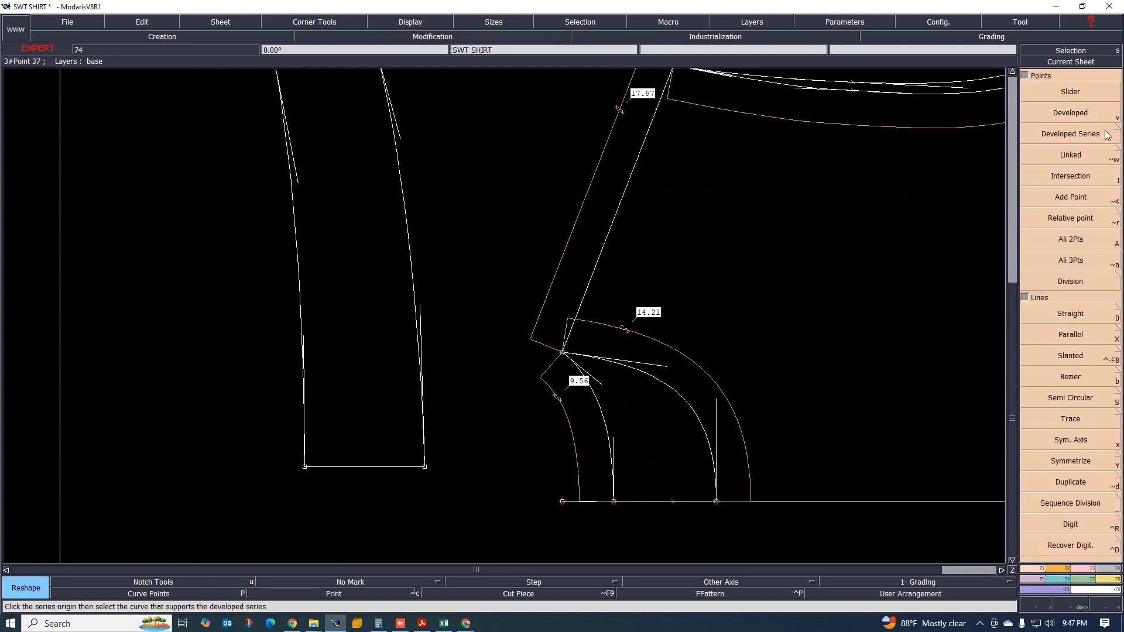
left_click(1071, 113)
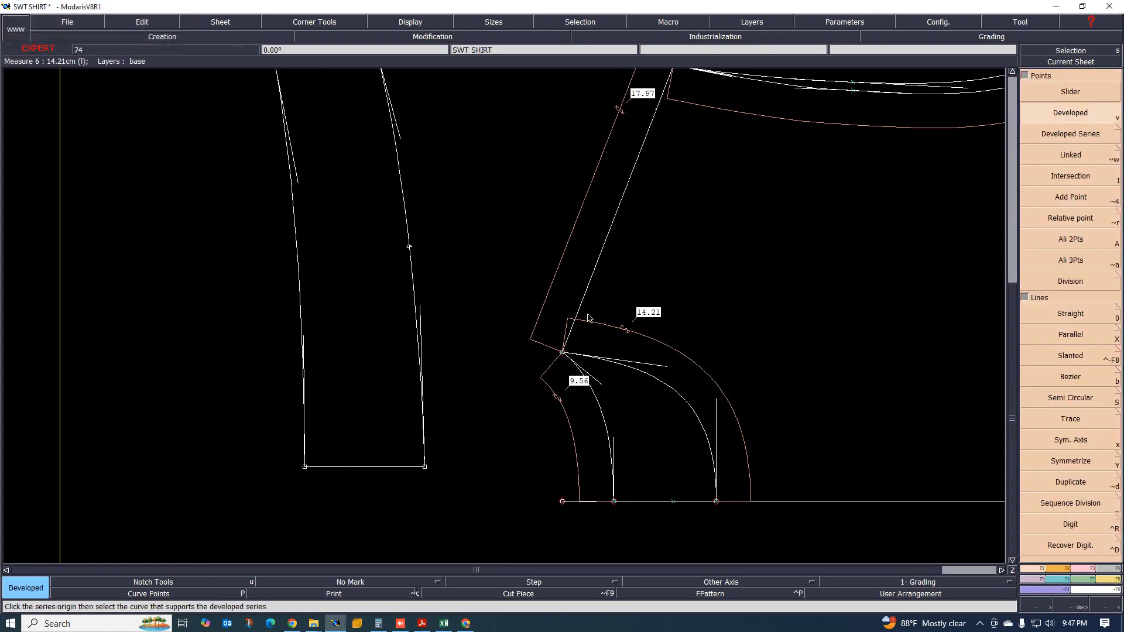
scroll(472, 441, "down", 2)
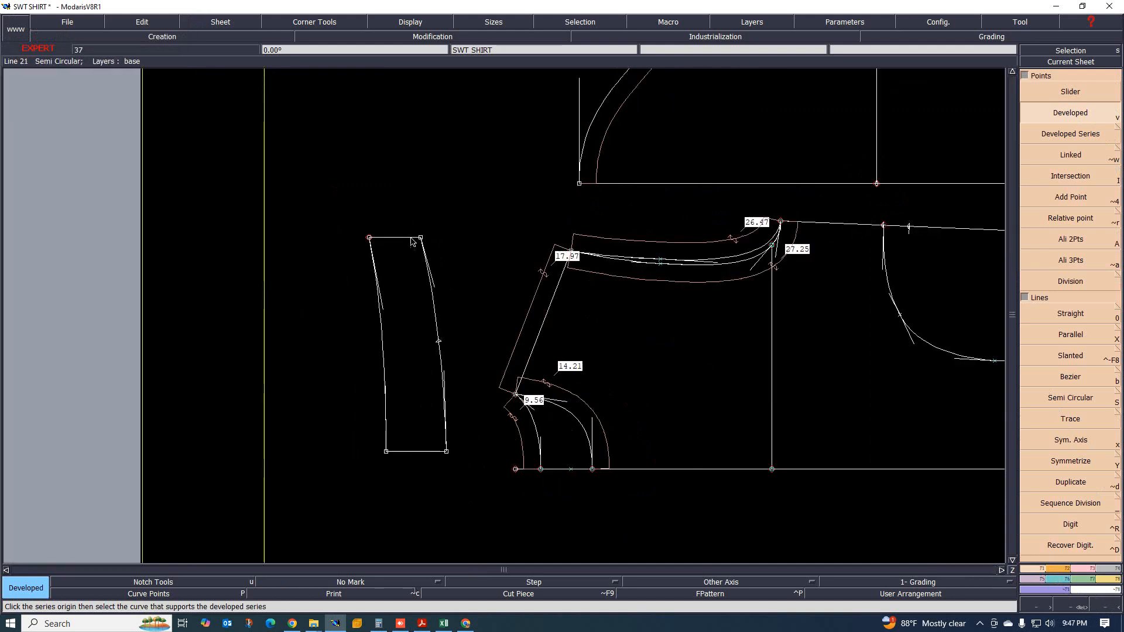
scroll(434, 280, "up", 1)
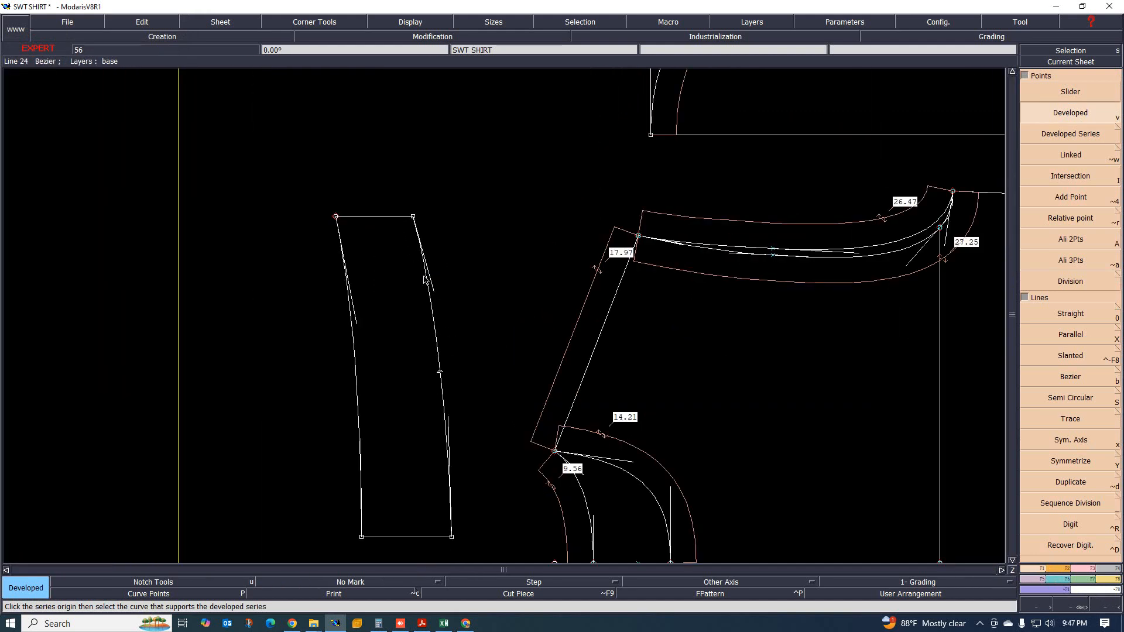
- Constrain the developed point on the collar's right curved side to the sum of the two curved neckline measures, 14.21 and 9.56
scroll(503, 516, "down", 2)
scroll(522, 472, "up", 1)
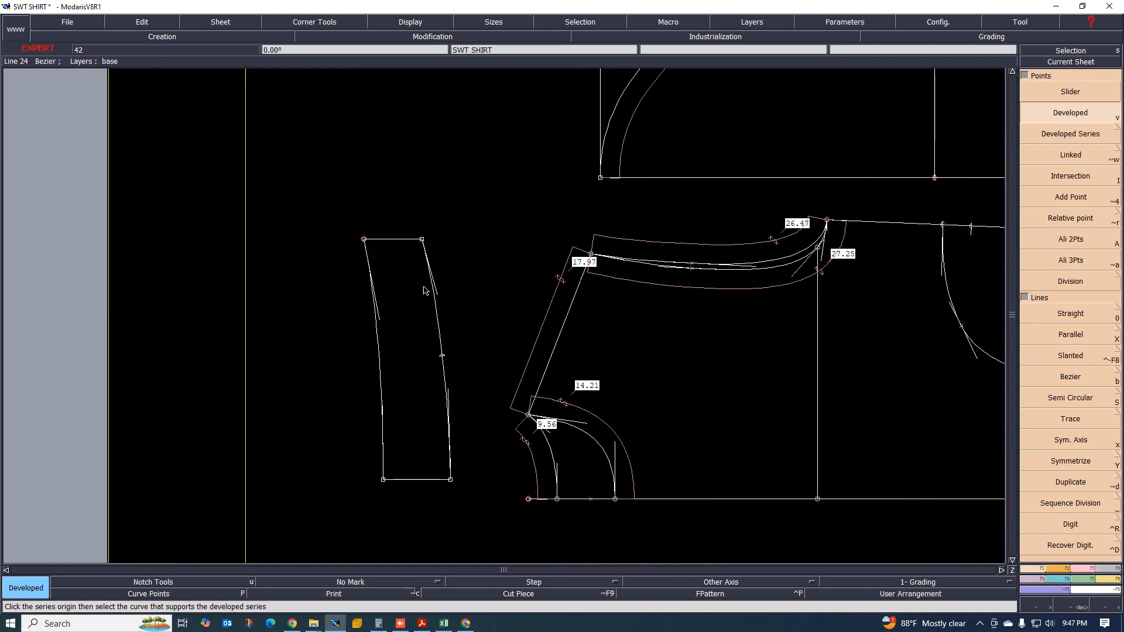
left_click(1087, 570)
left_click(1070, 406)
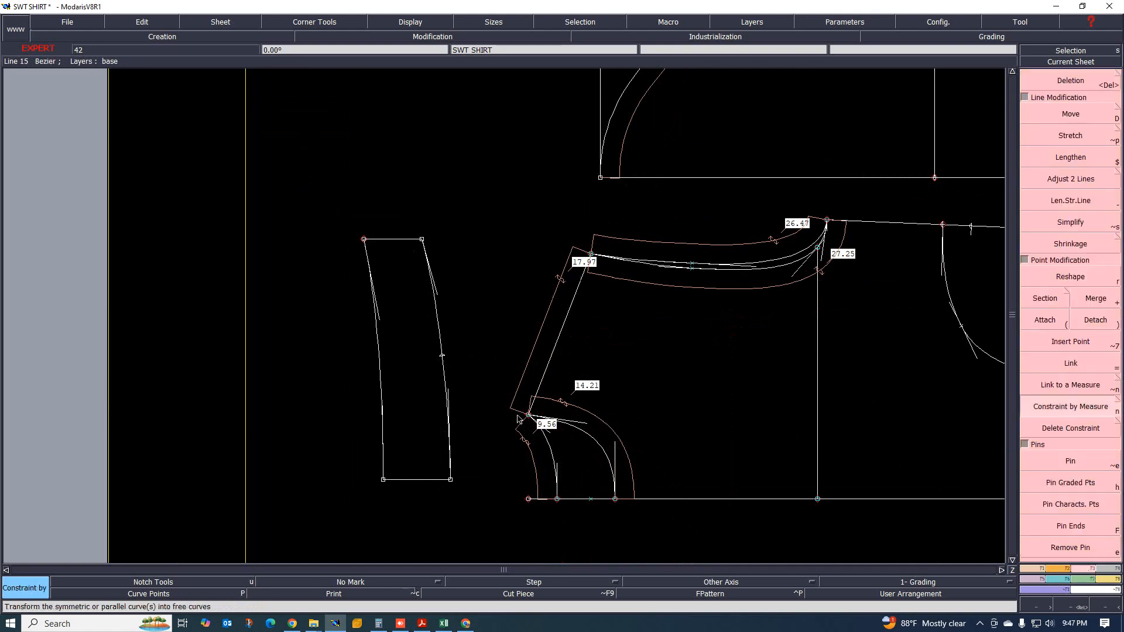
left_click(445, 358)
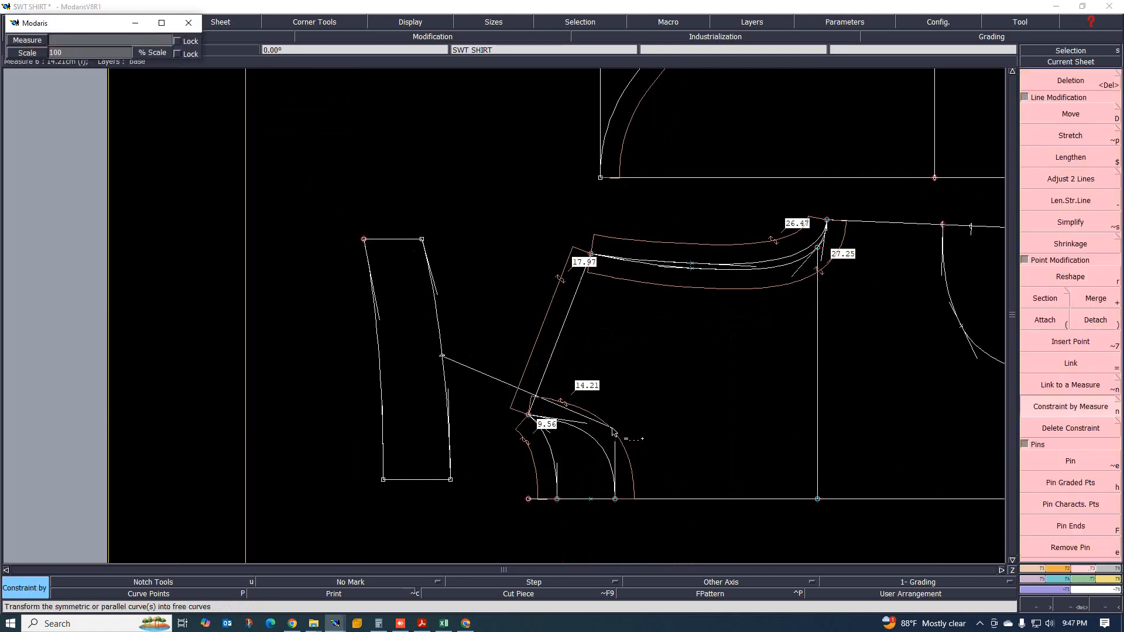
left_click(546, 461)
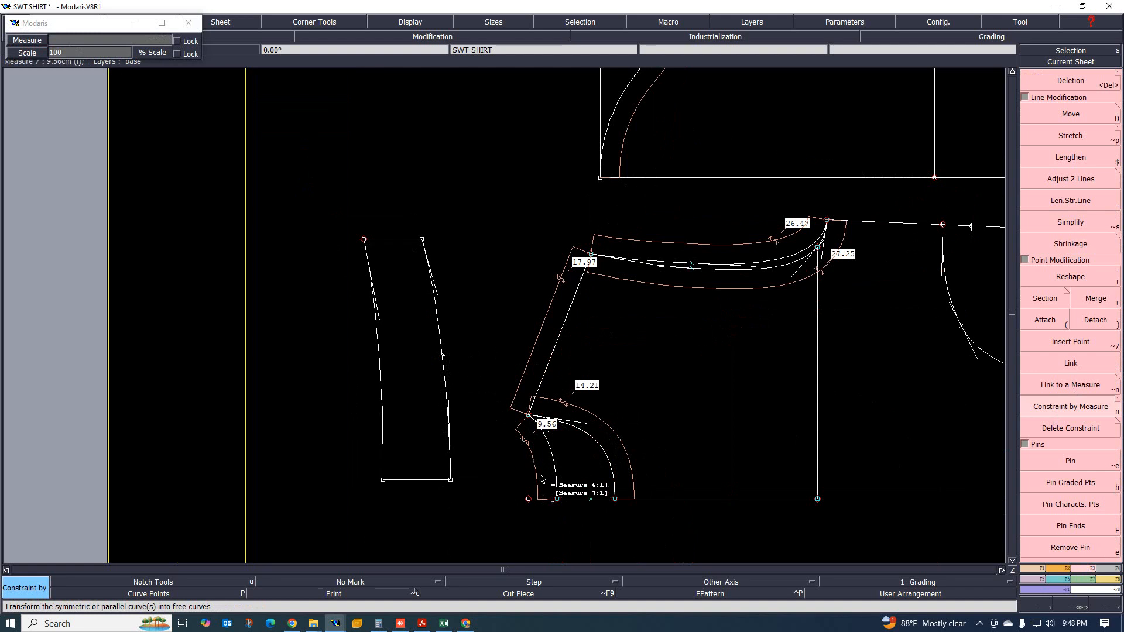
key("Escape")
scroll(410, 258, "up", 3)
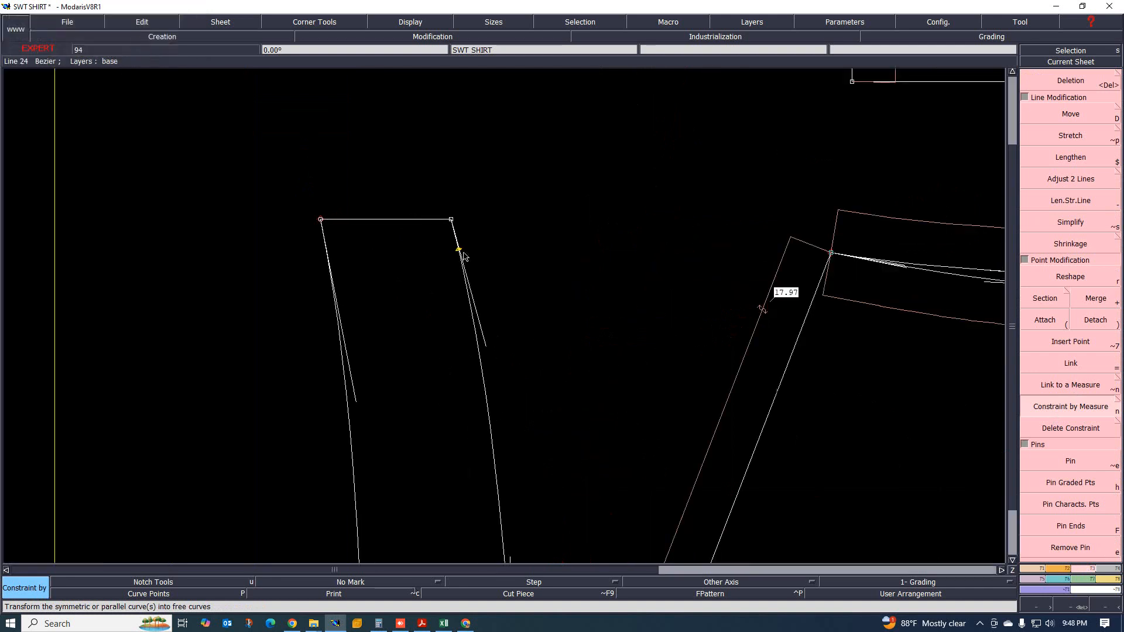
scroll(464, 255, "down", 2)
scroll(468, 252, "down", 2)
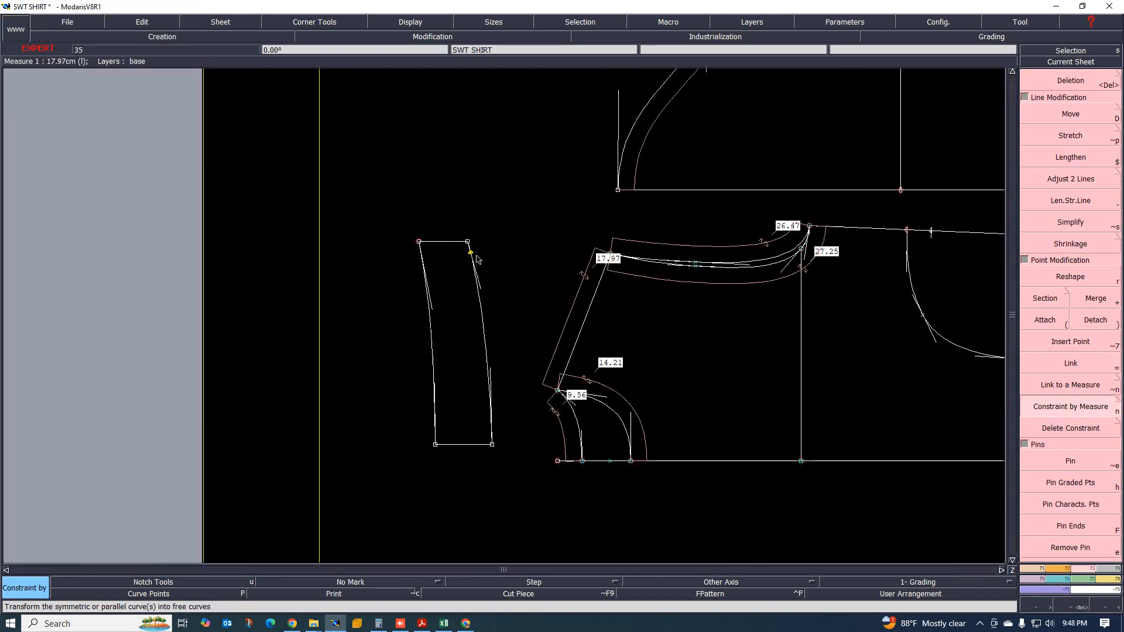
scroll(472, 245, "up", 4)
scroll(462, 237, "up", 3)
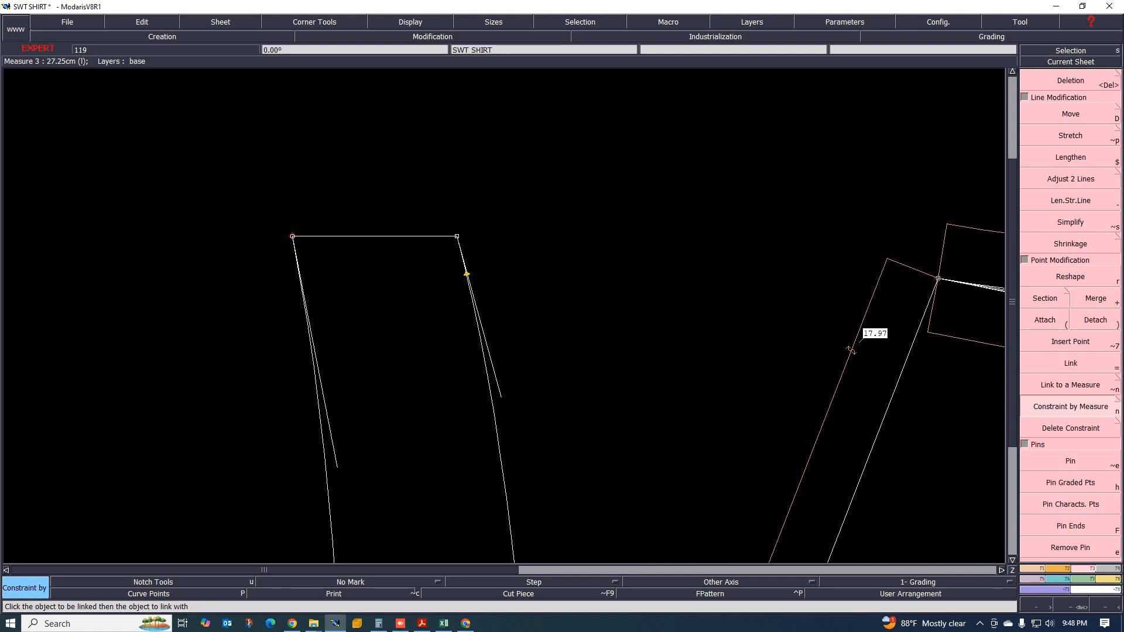
- Reshape the collar's top right corner onto the constrained point on the right curved side
left_click(1039, 569)
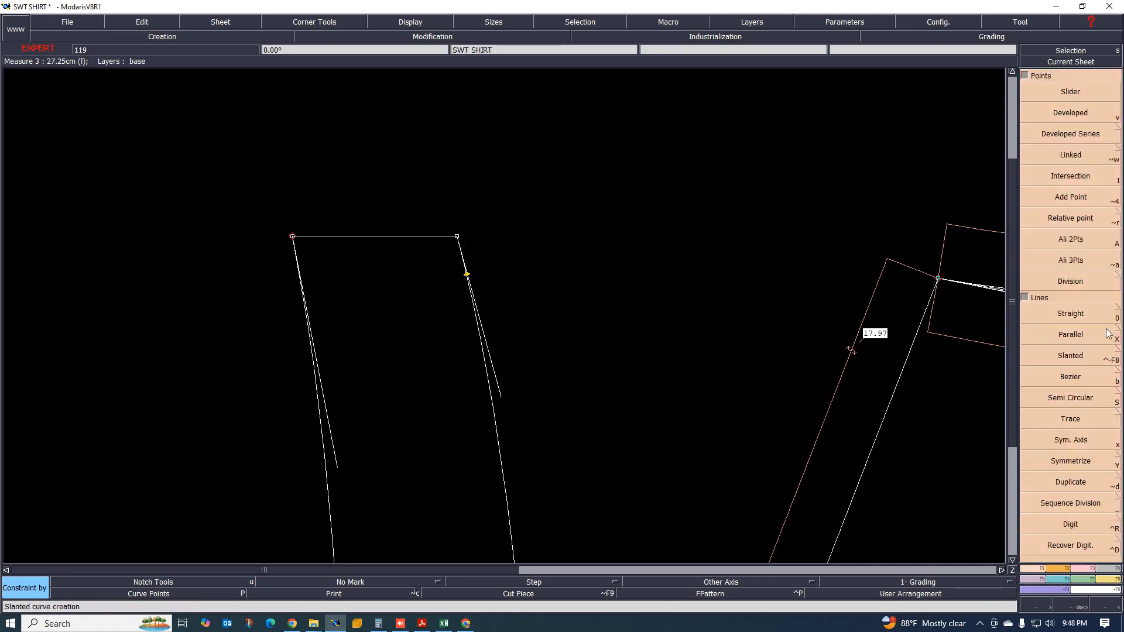
left_click(1079, 569)
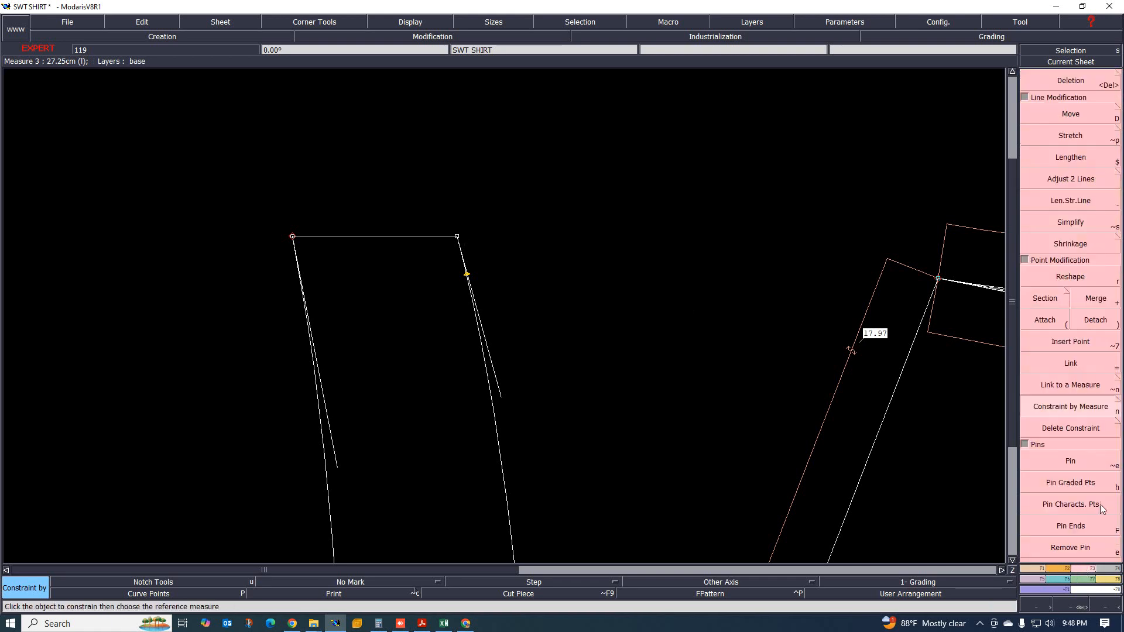
key("r")
scroll(460, 236, "up", 1)
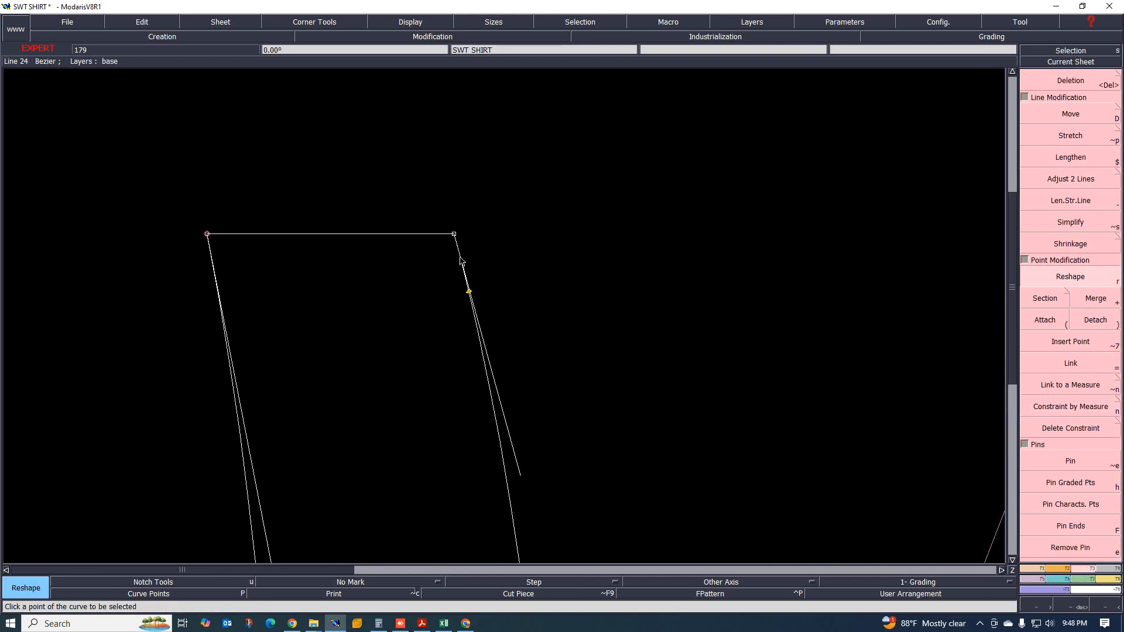
left_click(456, 236)
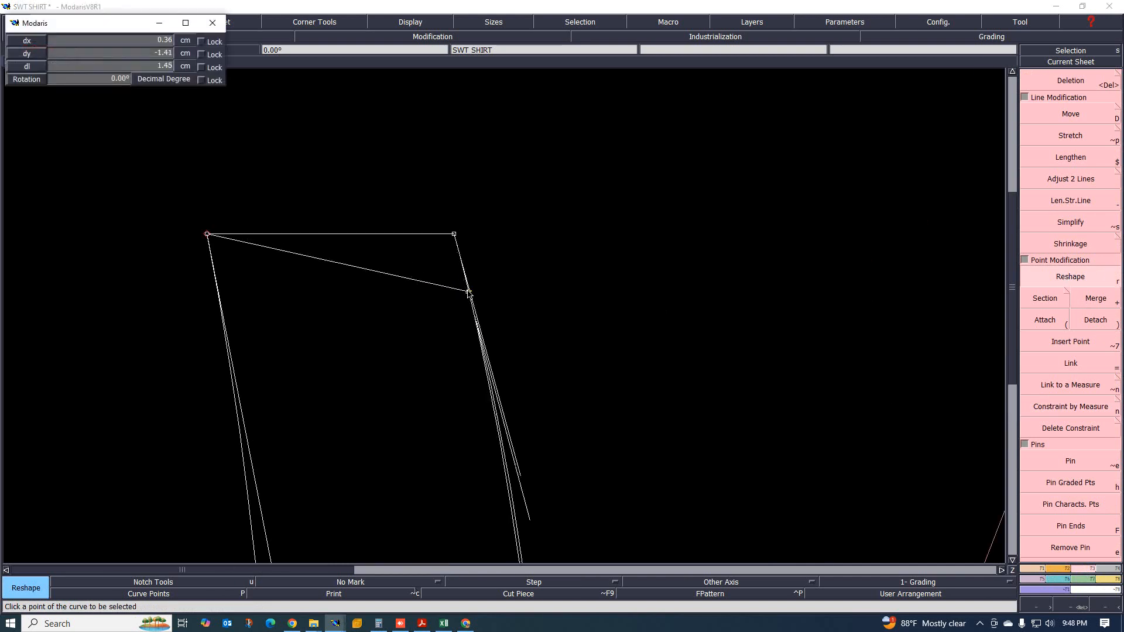
left_click(468, 292)
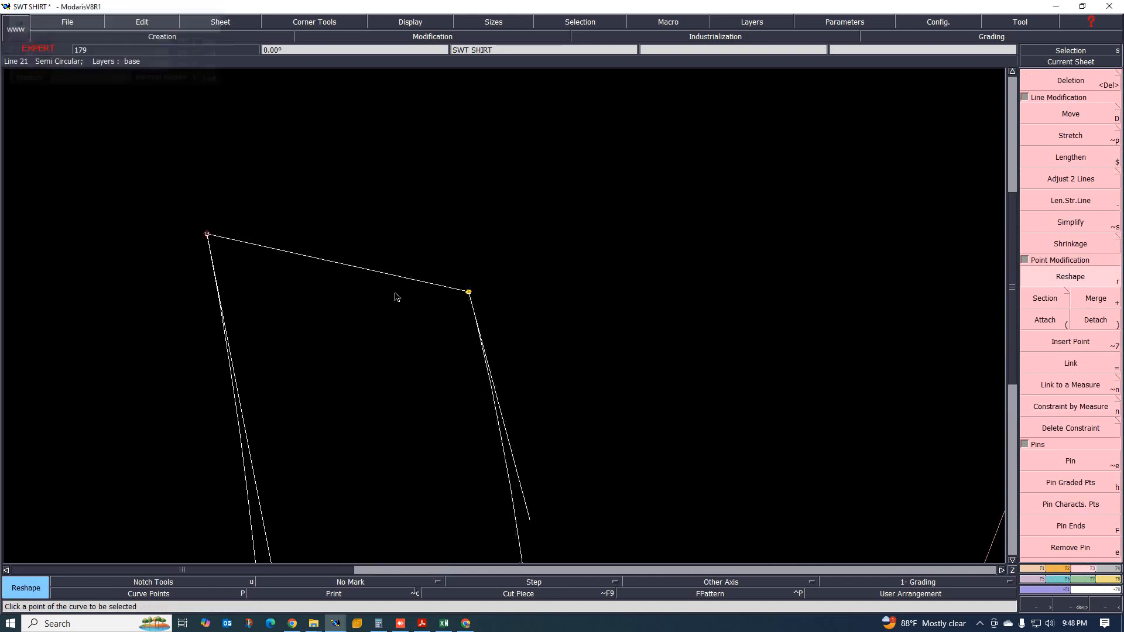
- Move the collar's top left corner down along the left side so the top edge slants up toward the right corner
left_click(207, 234)
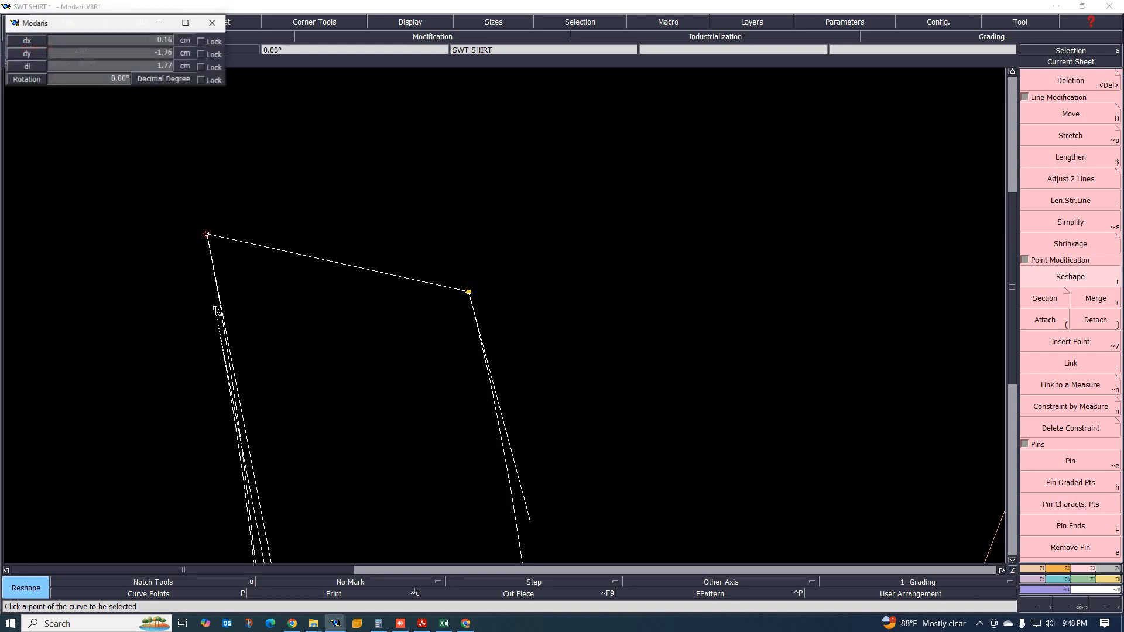
left_click(228, 352)
scroll(354, 246, "down", 3)
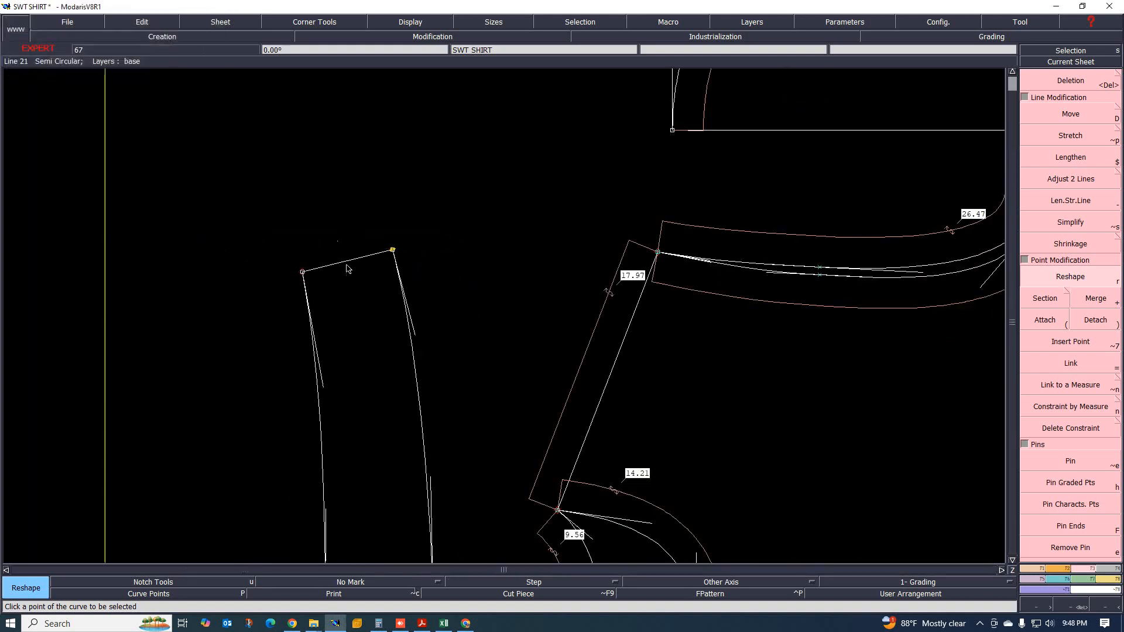
scroll(305, 276, "up", 2)
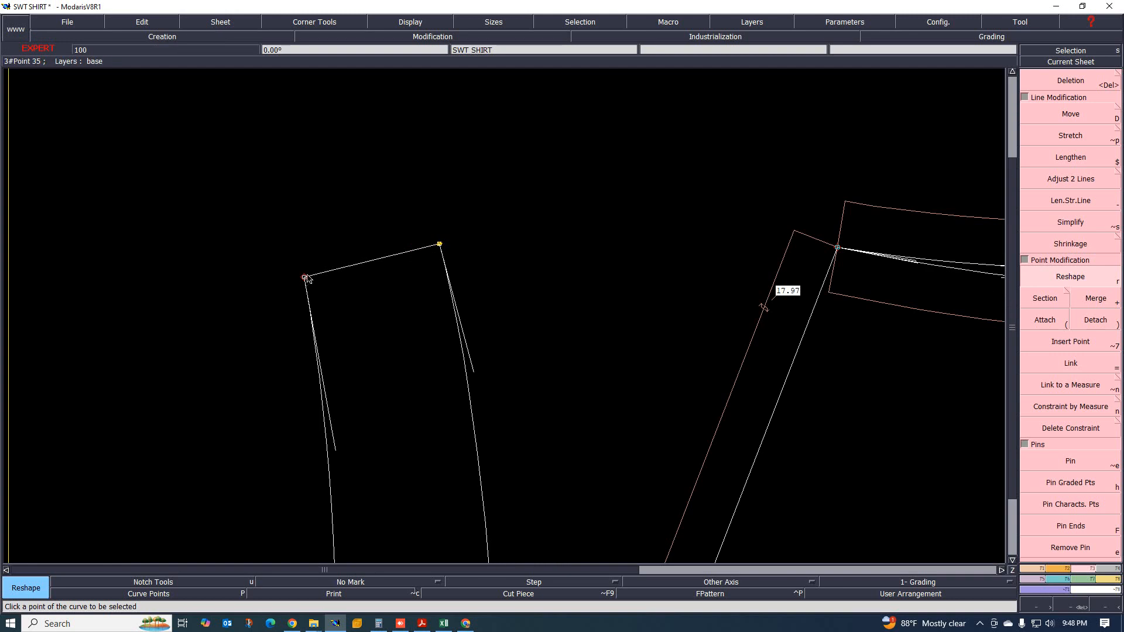
scroll(375, 230, "down", 2)
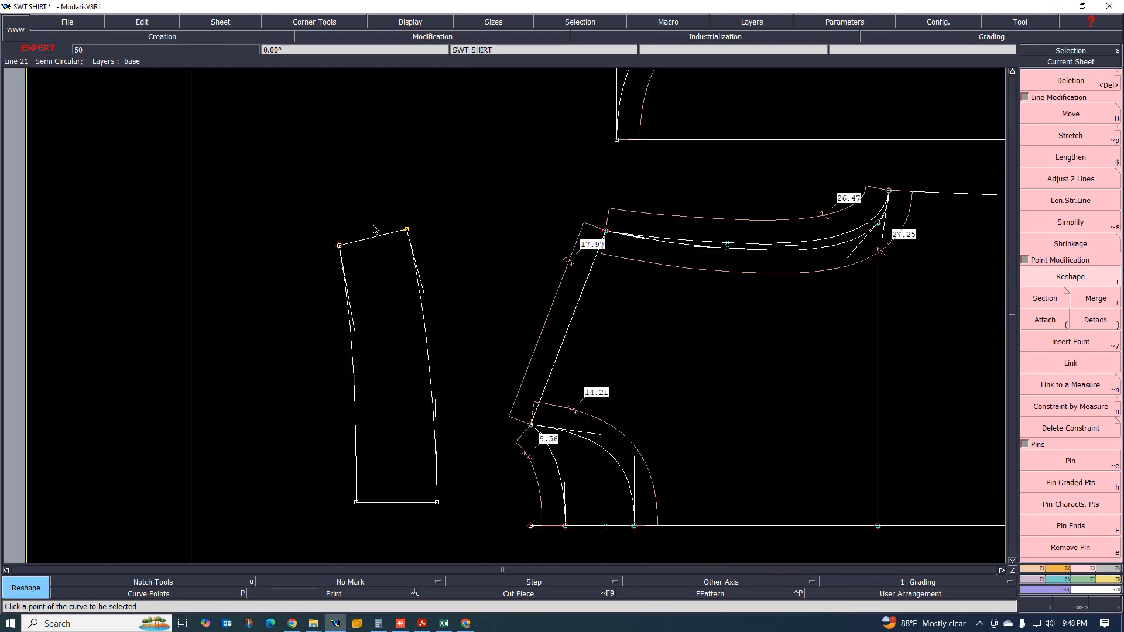
- Adjust the upper tangent handles of the collar's right and left sides to refine their curvature
scroll(413, 316, "up", 1)
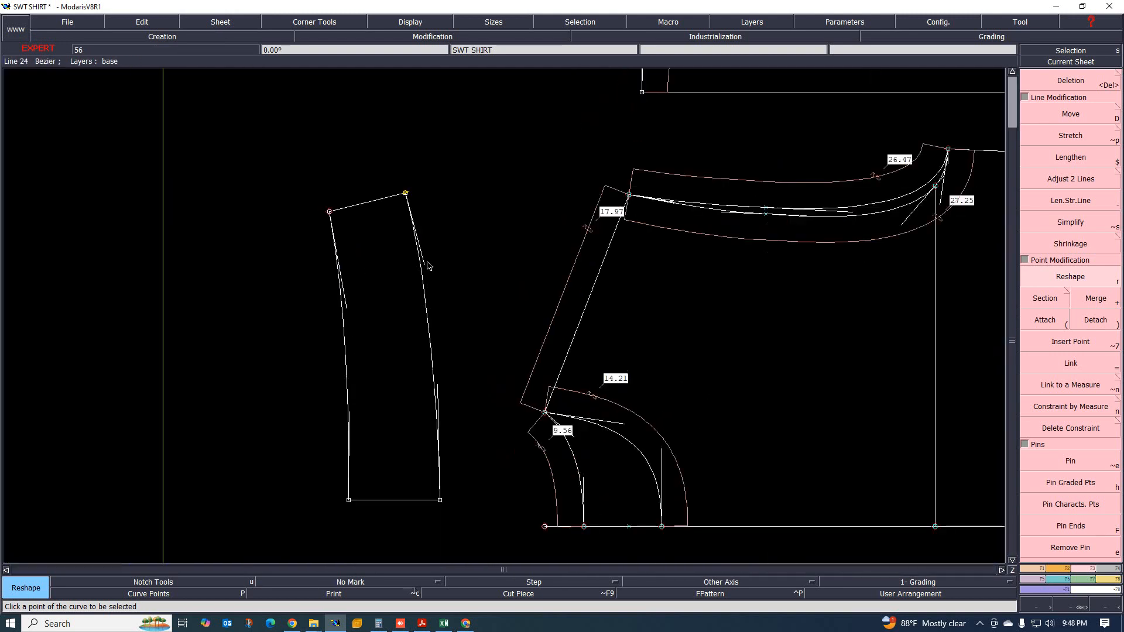
left_click_drag(430, 273, 440, 303)
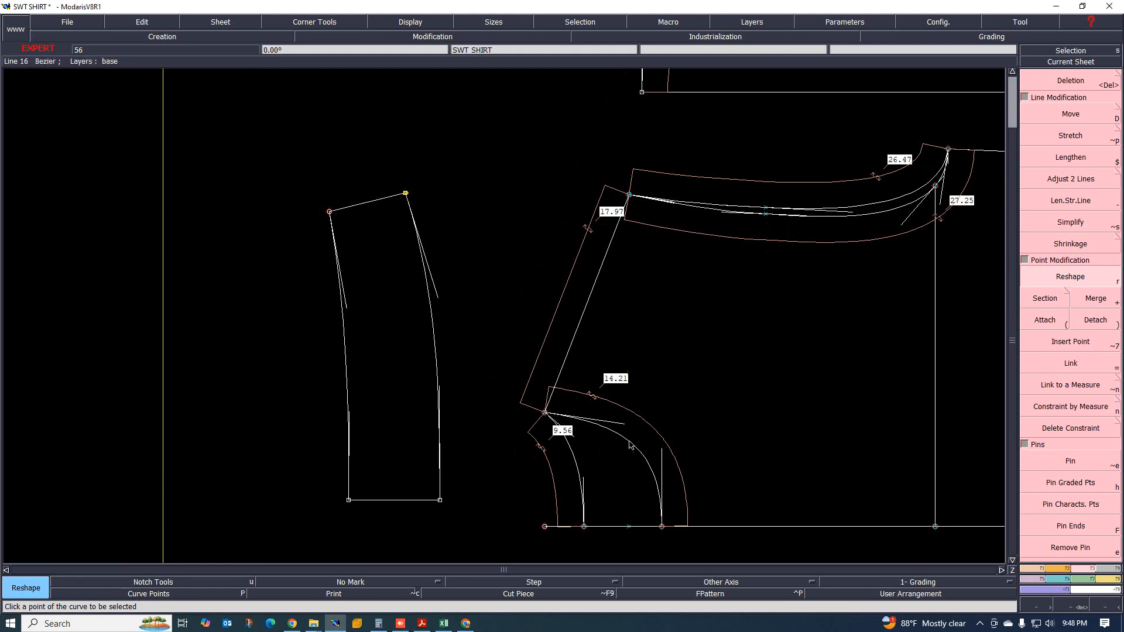
scroll(442, 297, "up", 1)
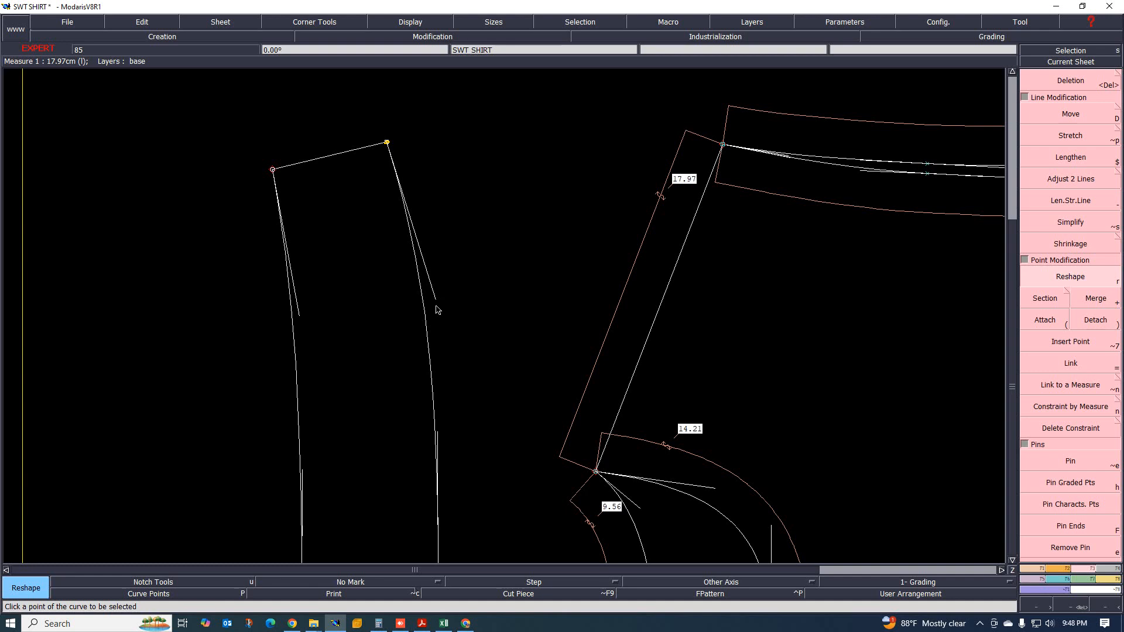
scroll(419, 293, "down", 1)
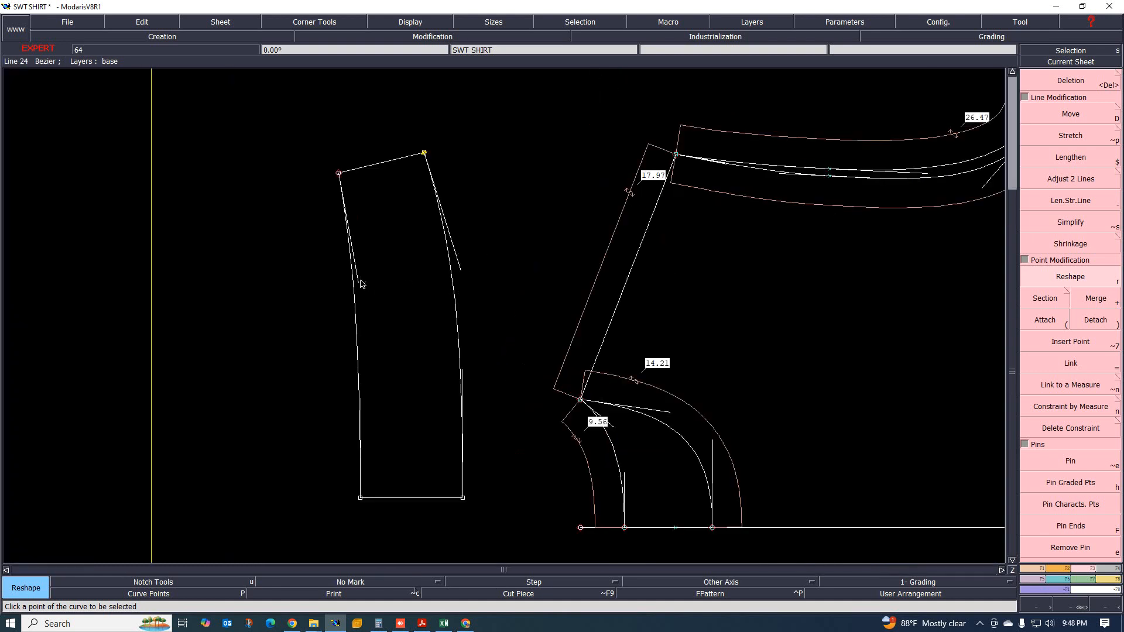
left_click(359, 286)
scroll(389, 293, "down", 1)
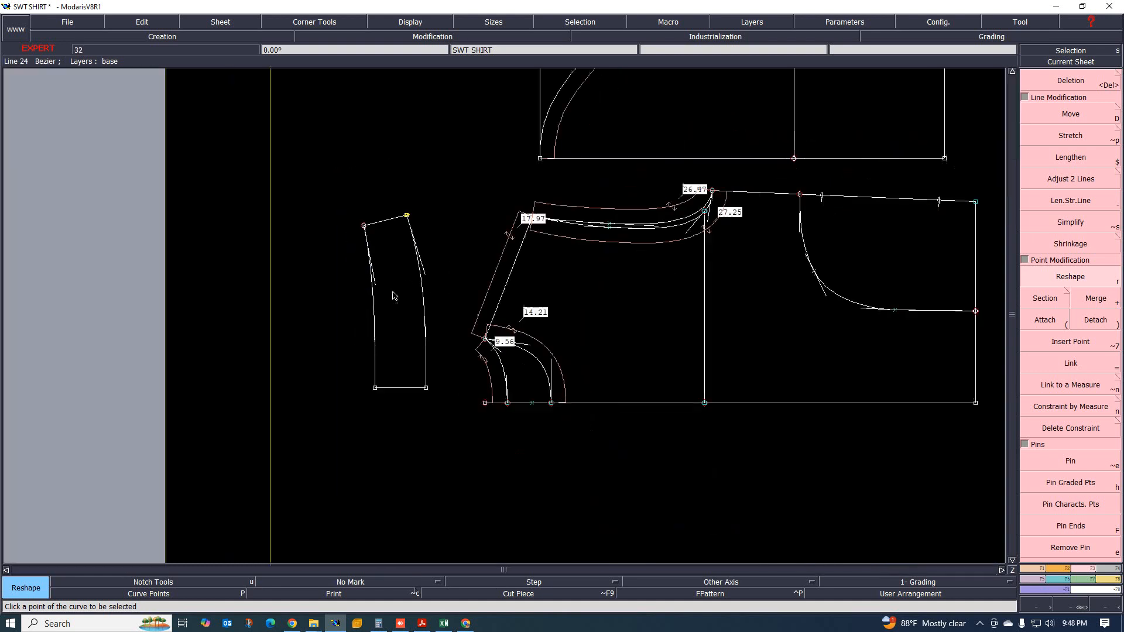
scroll(396, 289, "up", 2)
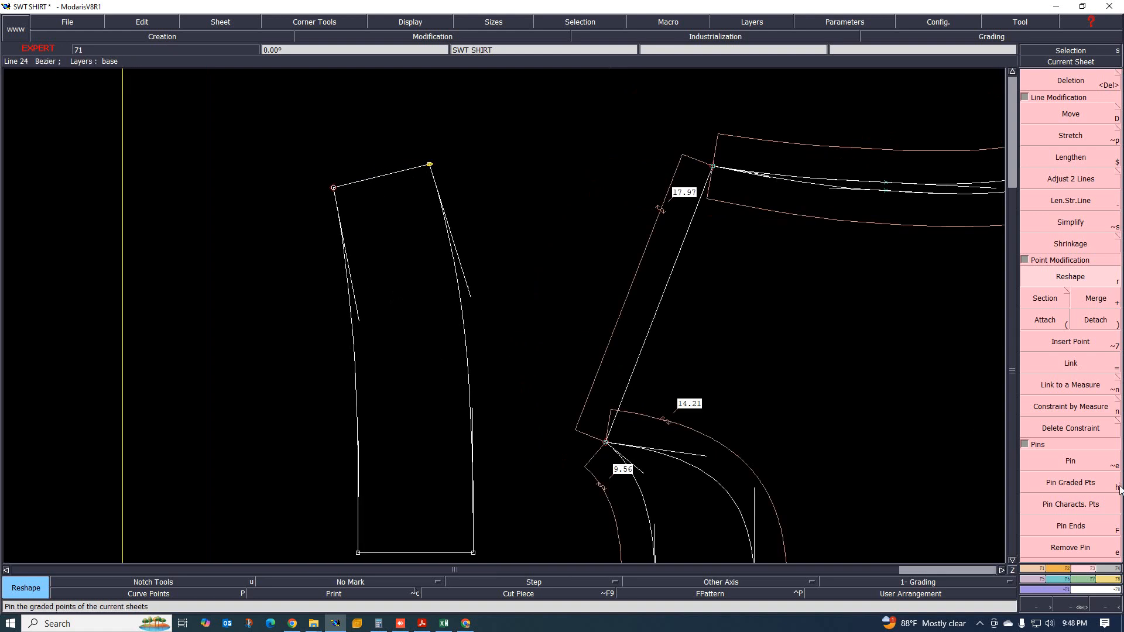
- Add a dynamic length measure to the collar's slanted top edge, placed above the edge
left_click(716, 37)
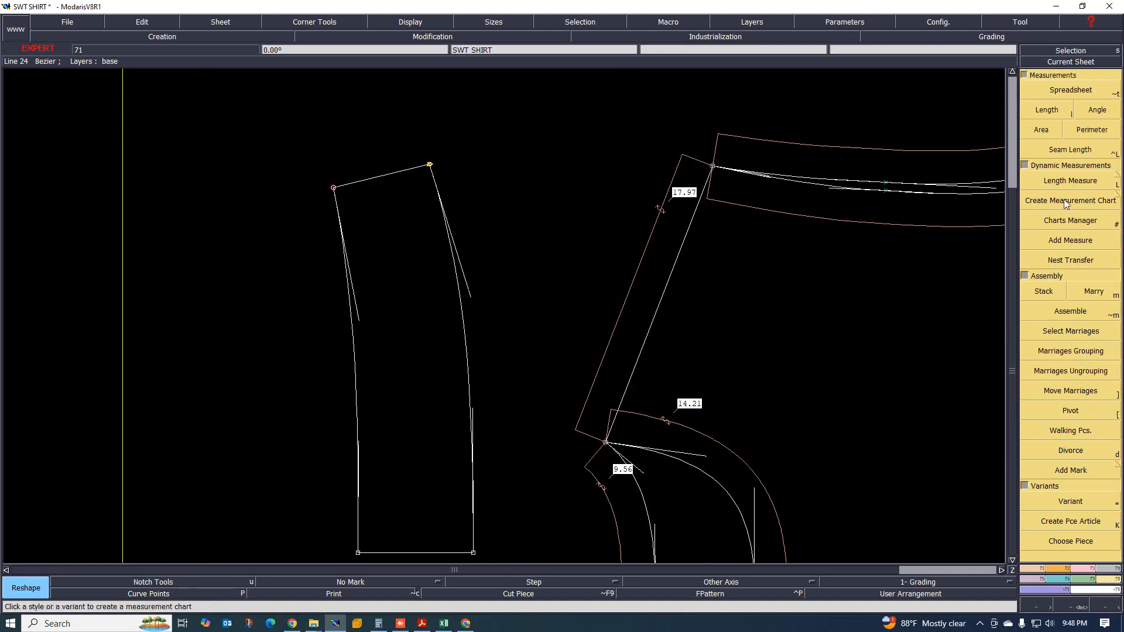
left_click(1071, 181)
left_click(382, 175)
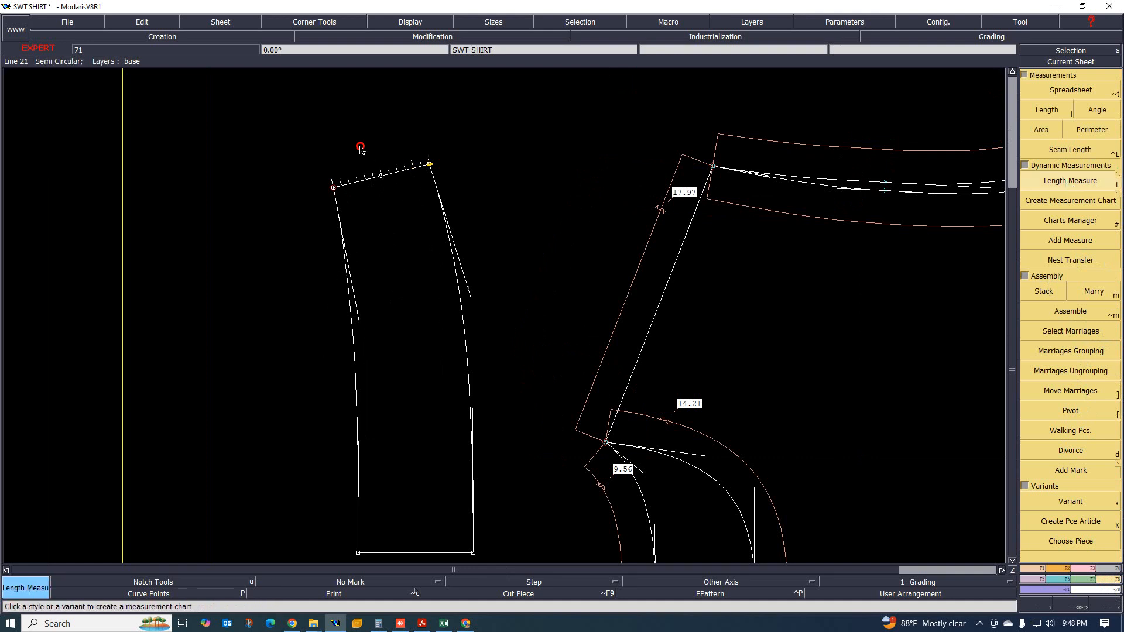
left_click(361, 150)
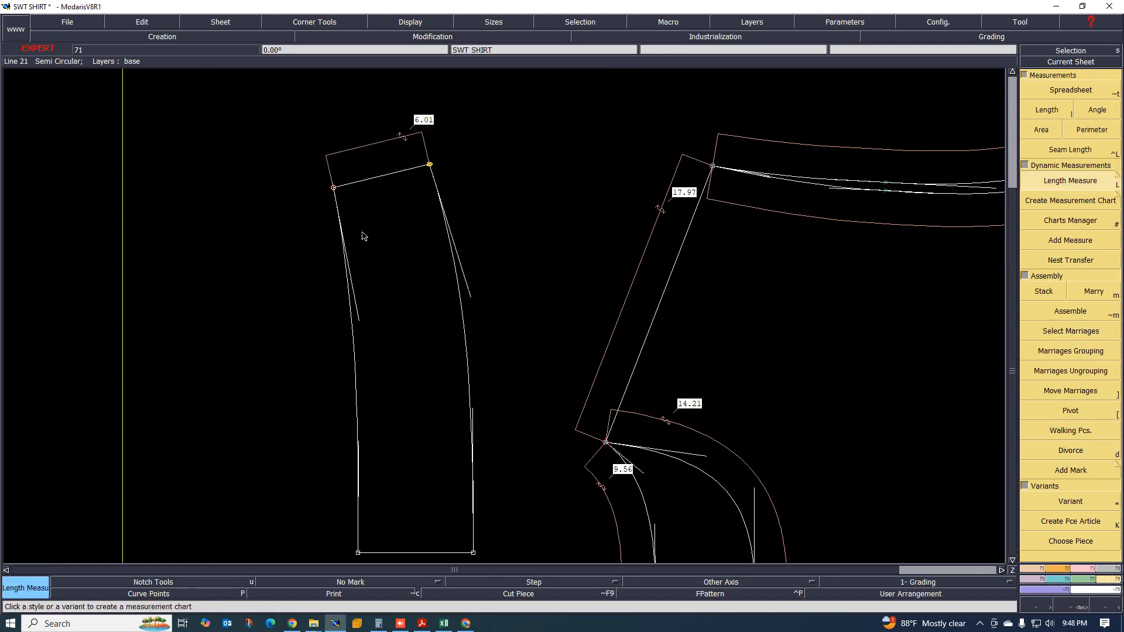
- Measure the length of the collar's right curved side and undo that measure
left_click(470, 378)
left_click(499, 372)
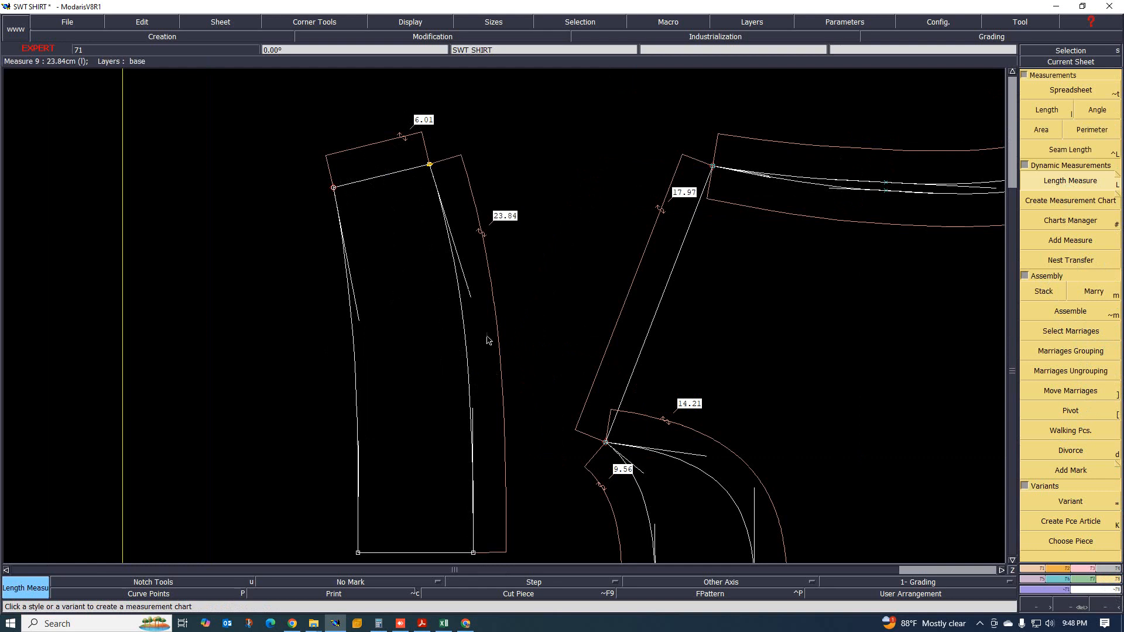
key("ctrl+z")
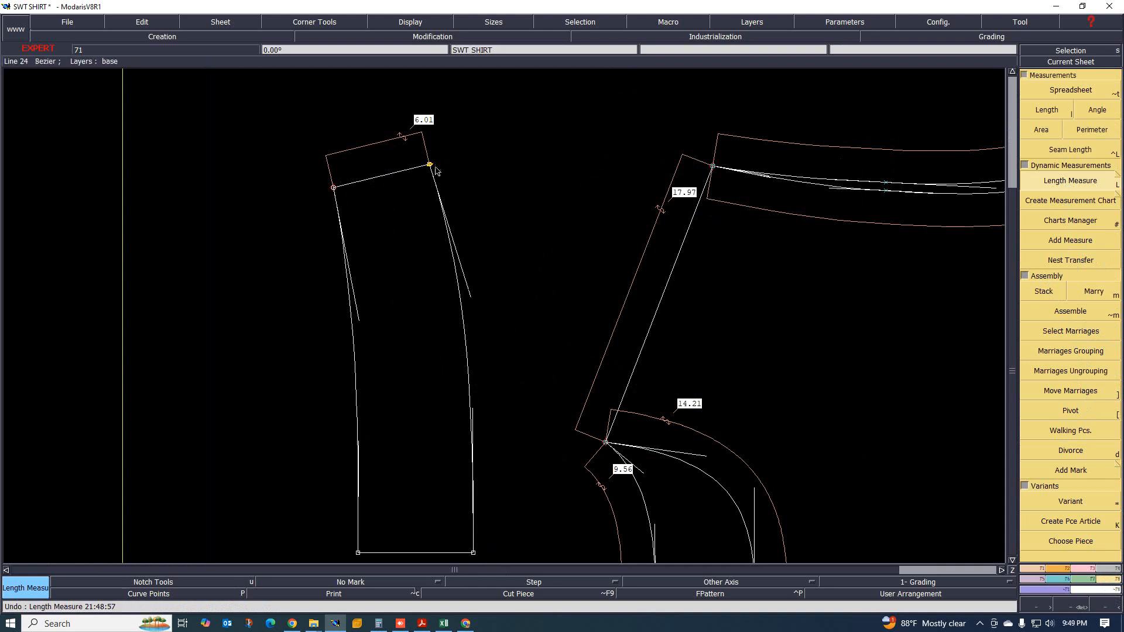
- Add a dynamic length measure to the collar's bottom edge, placed below the edge
scroll(441, 381, "down", 2)
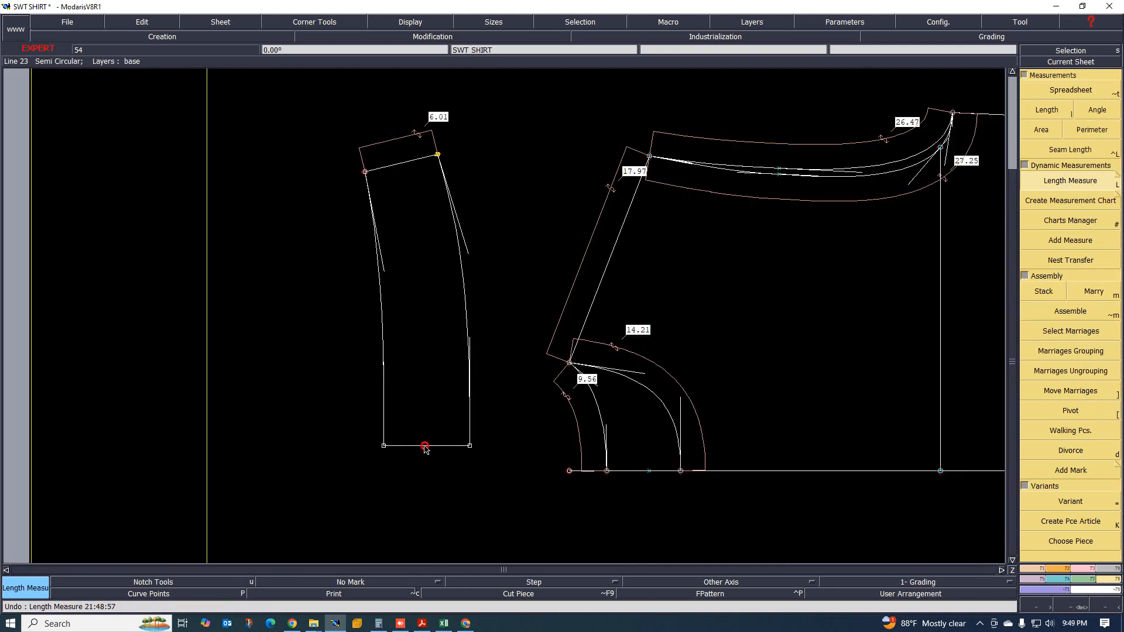
left_click(421, 447)
left_click(421, 475)
scroll(418, 345, "down", 2)
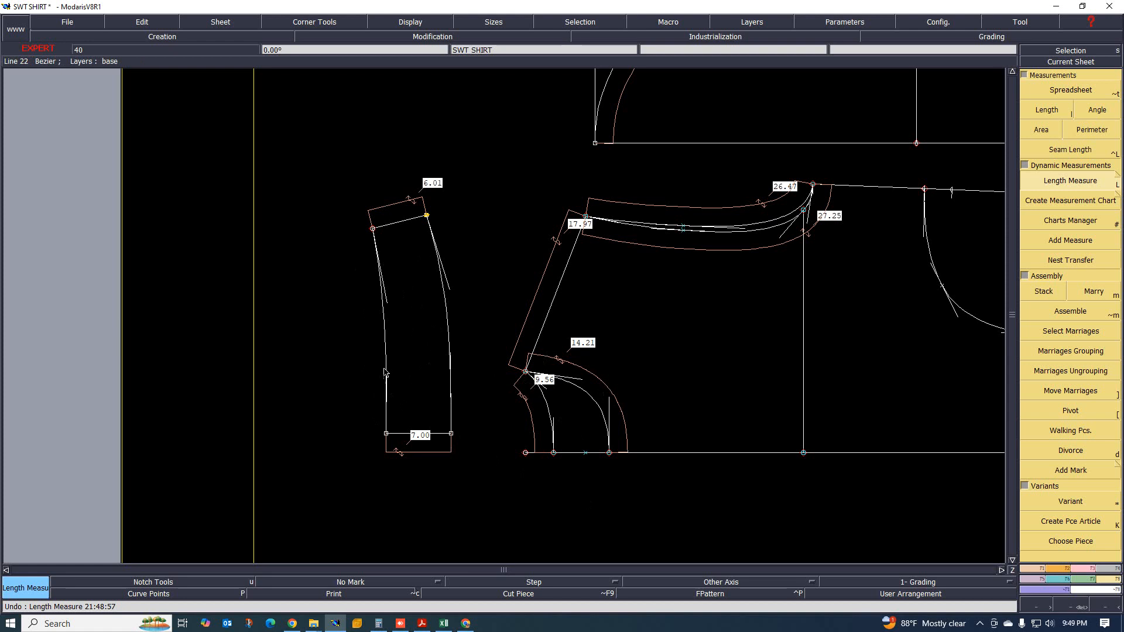
scroll(336, 401, "down", 2)
scroll(364, 376, "up", 1)
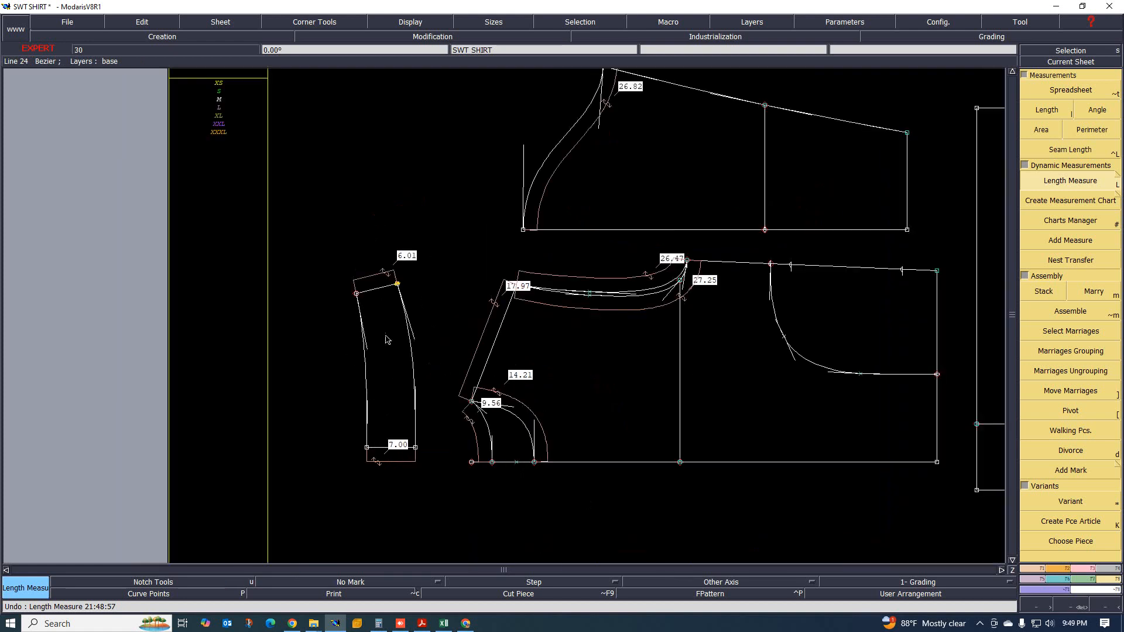
scroll(386, 340, "down", 1)
scroll(410, 358, "up", 1)
scroll(445, 374, "down", 1)
scroll(489, 396, "up", 1)
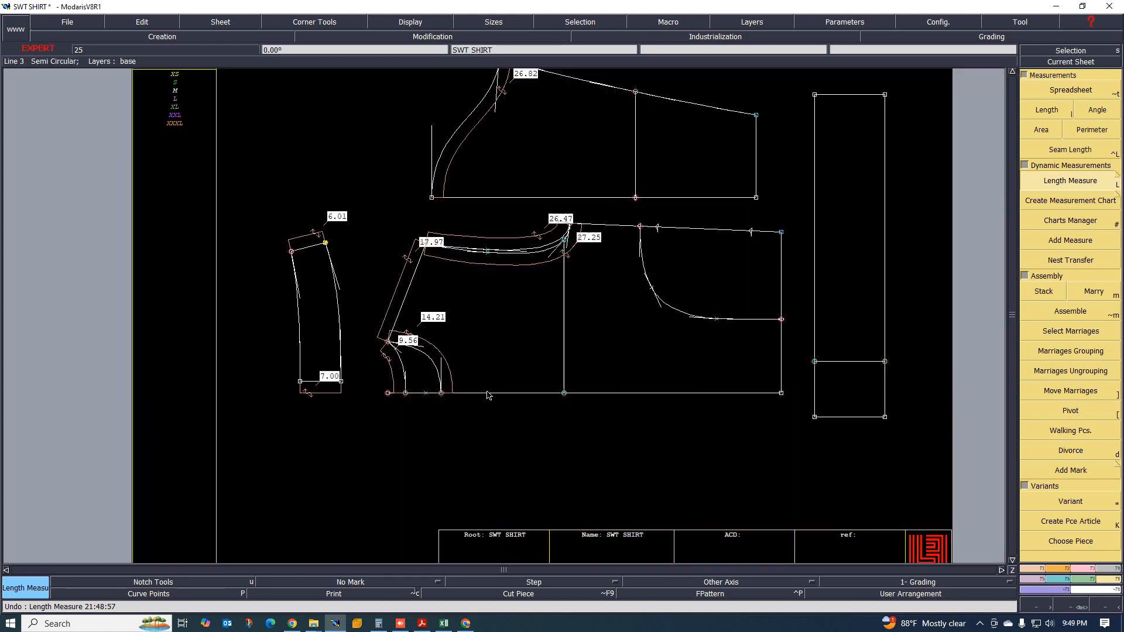
scroll(489, 396, "up", 1)
- Check the tech pack PDF's garment sketch and facing workmanship page for collar construction, and return to the neckline in Modaris
left_click(421, 623)
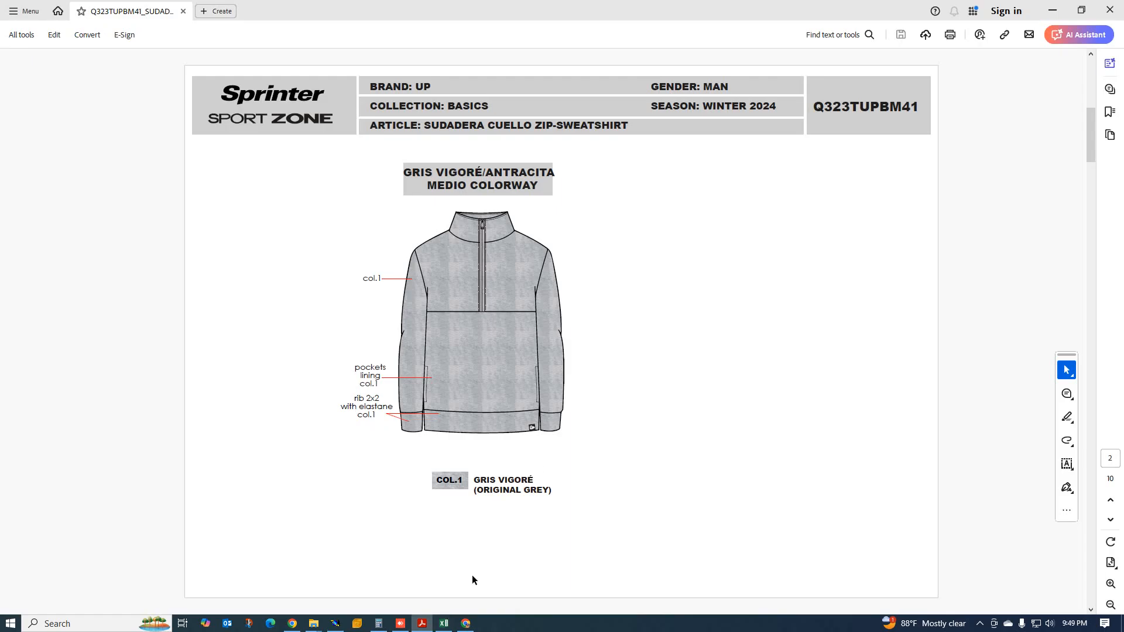
scroll(522, 423, "down", 3)
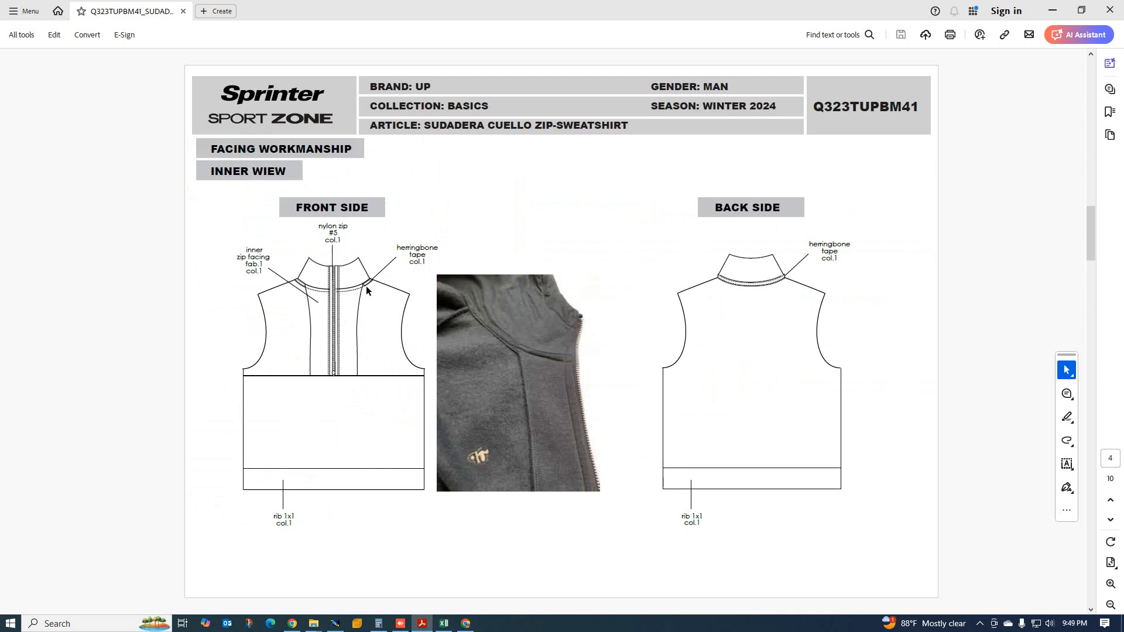
left_click(335, 623)
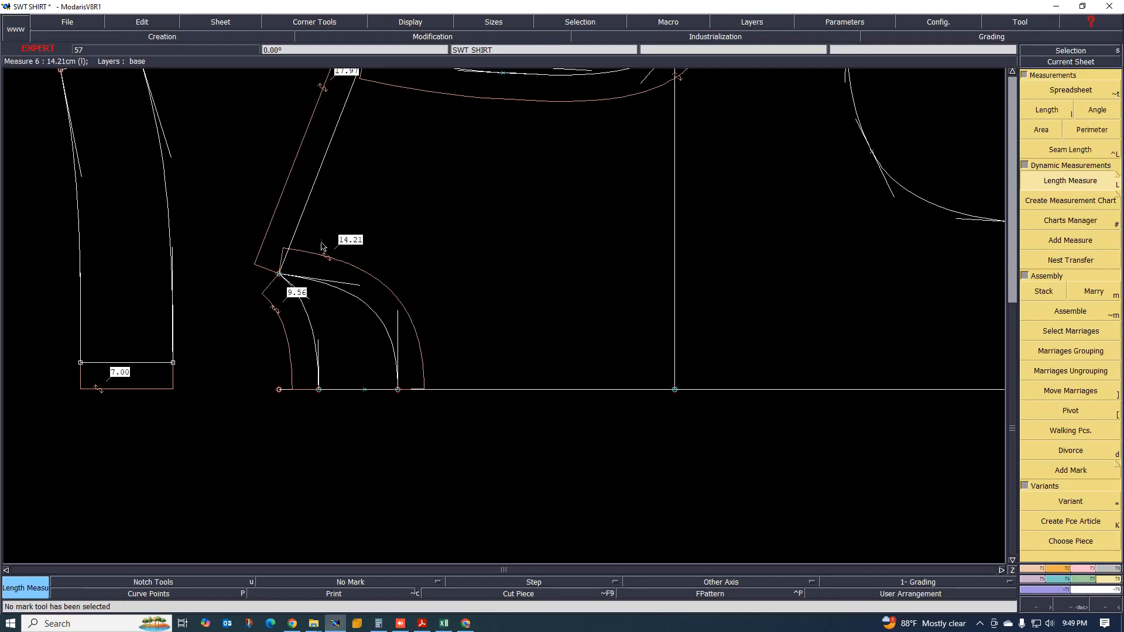
scroll(314, 271, "up", 1)
scroll(303, 289, "up", 1)
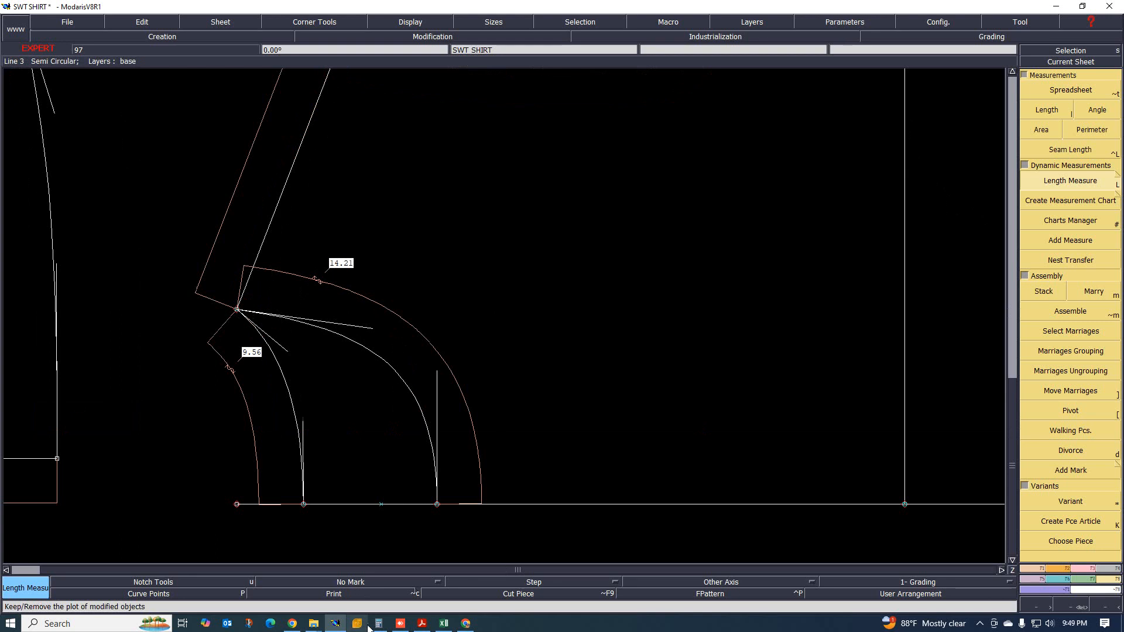
- Check the facing page in the tech pack PDF, and in Modaris add a developed point 5 cm from the centre line along the body's chest line
left_click(422, 623)
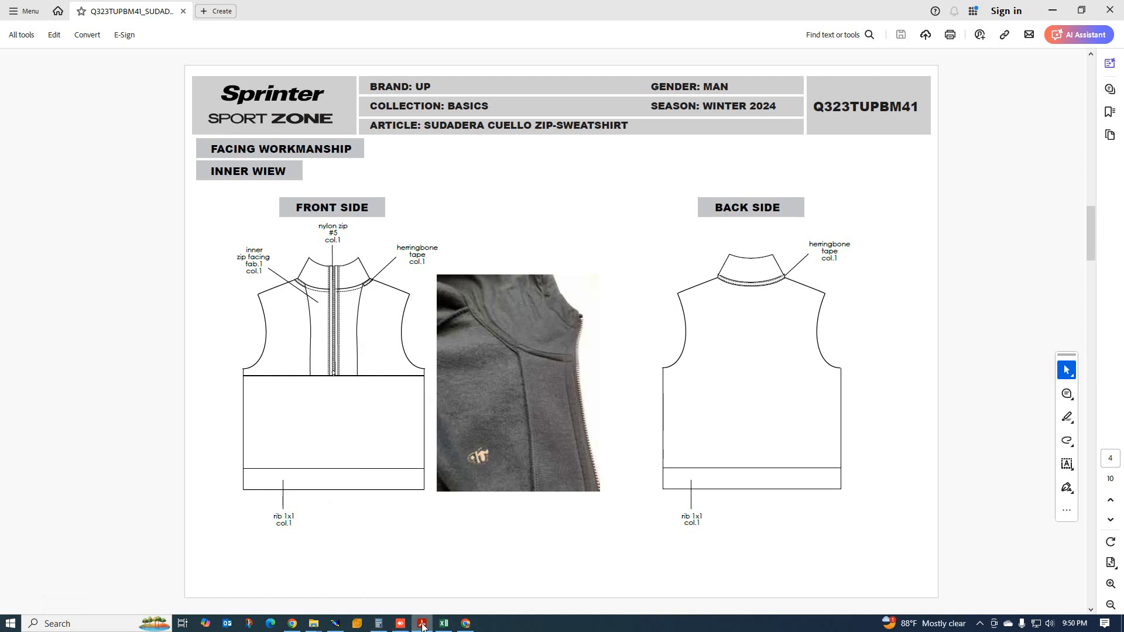
left_click(335, 623)
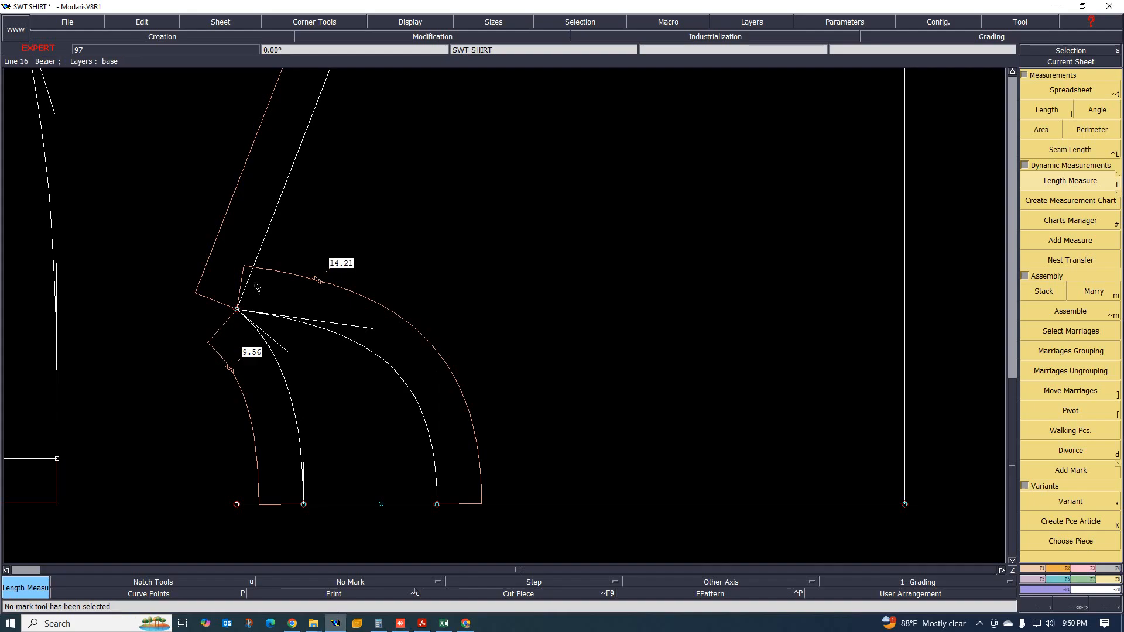
scroll(402, 426, "down", 2)
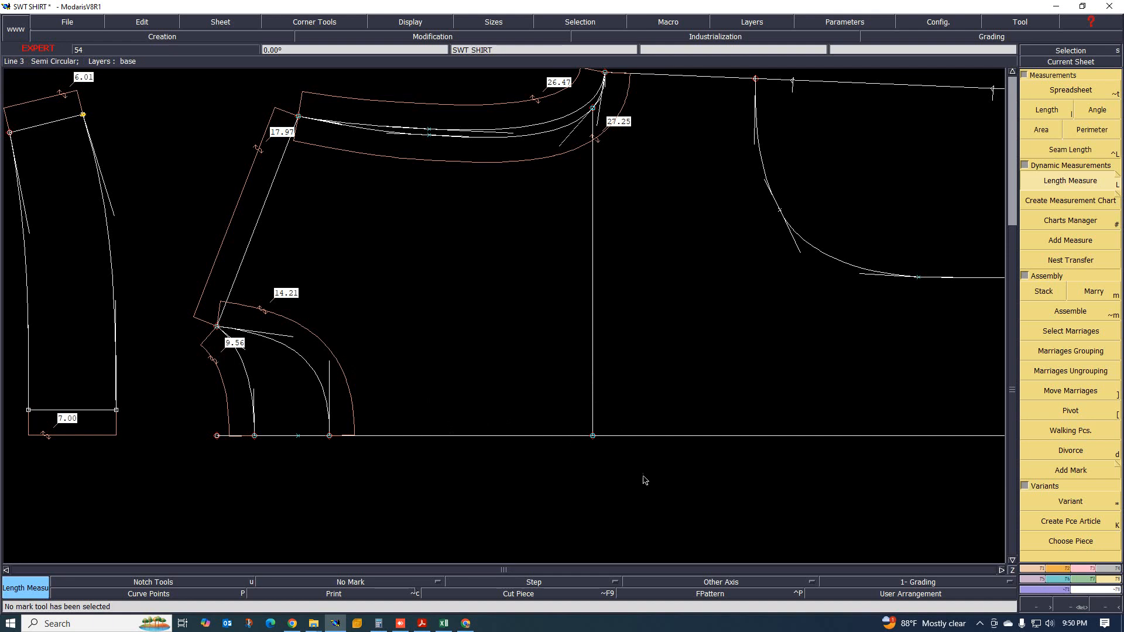
left_click(1041, 570)
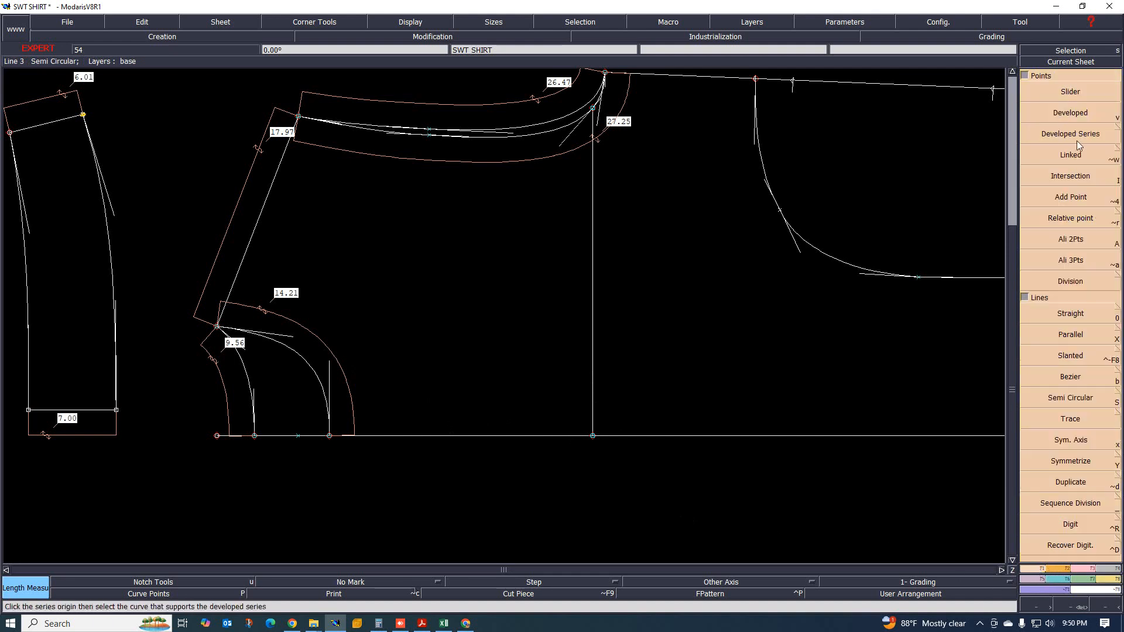
left_click(593, 436)
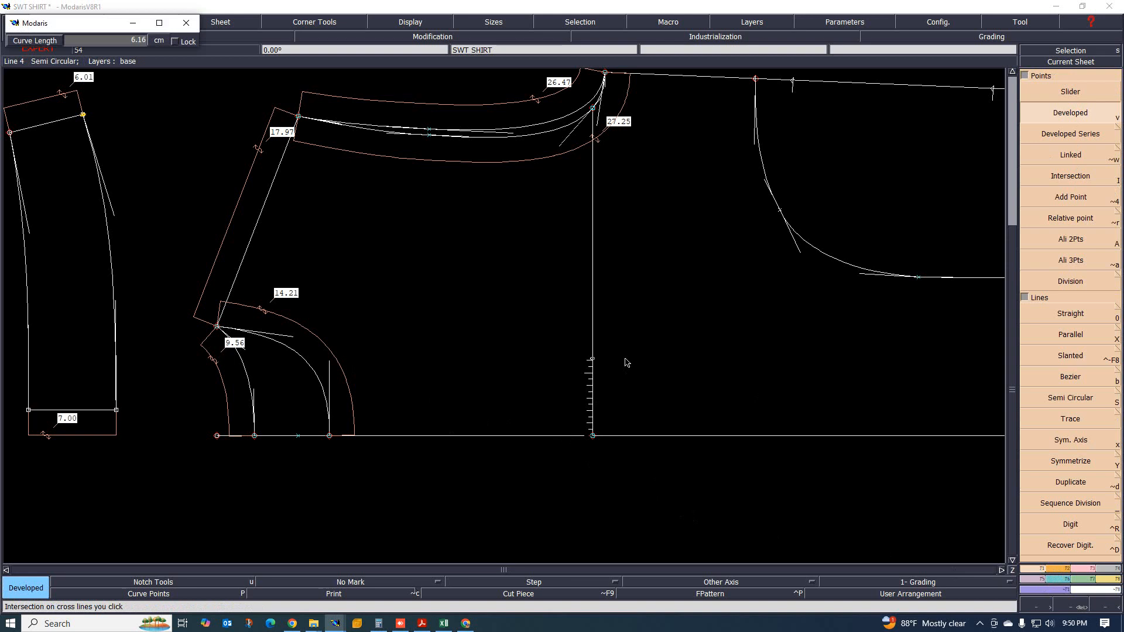
type("-3.00")
type("5")
left_click(626, 369)
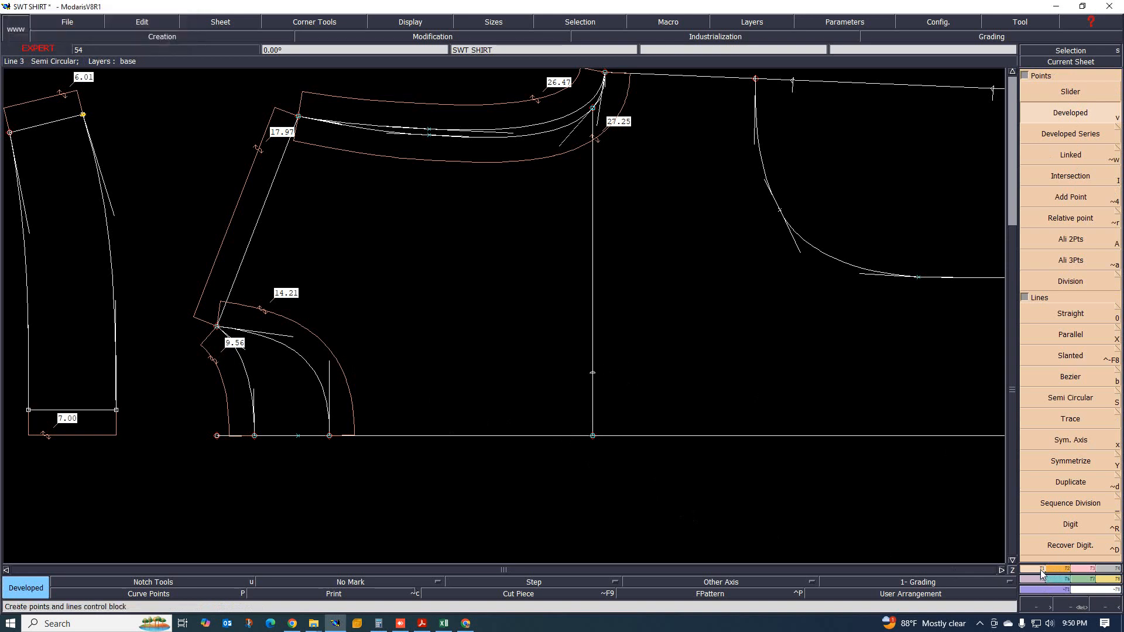
- Draw the inner zip facing edge as a Bezier curve from the 5 cm point through one intermediate point to the front neckline near the shoulder
left_click(1076, 378)
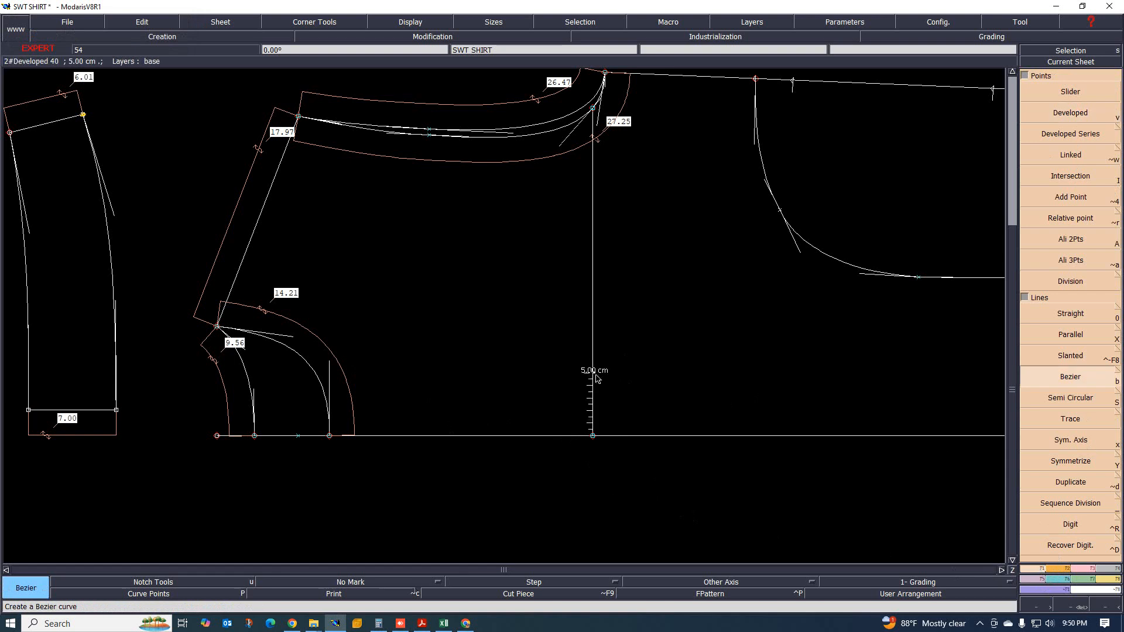
left_click(593, 372)
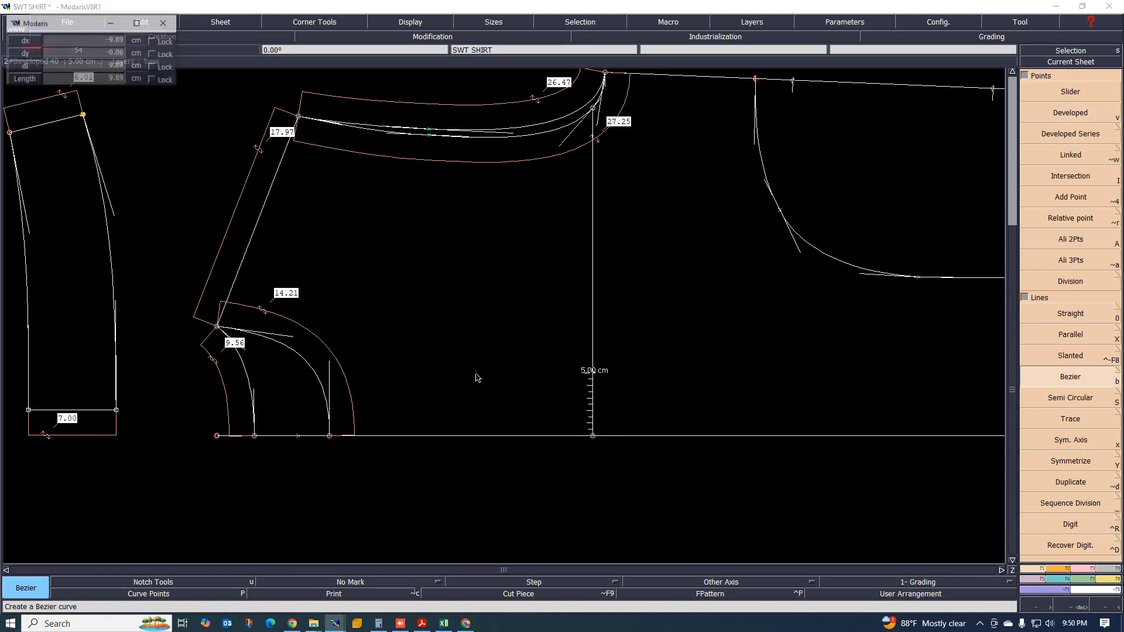
left_click(394, 363)
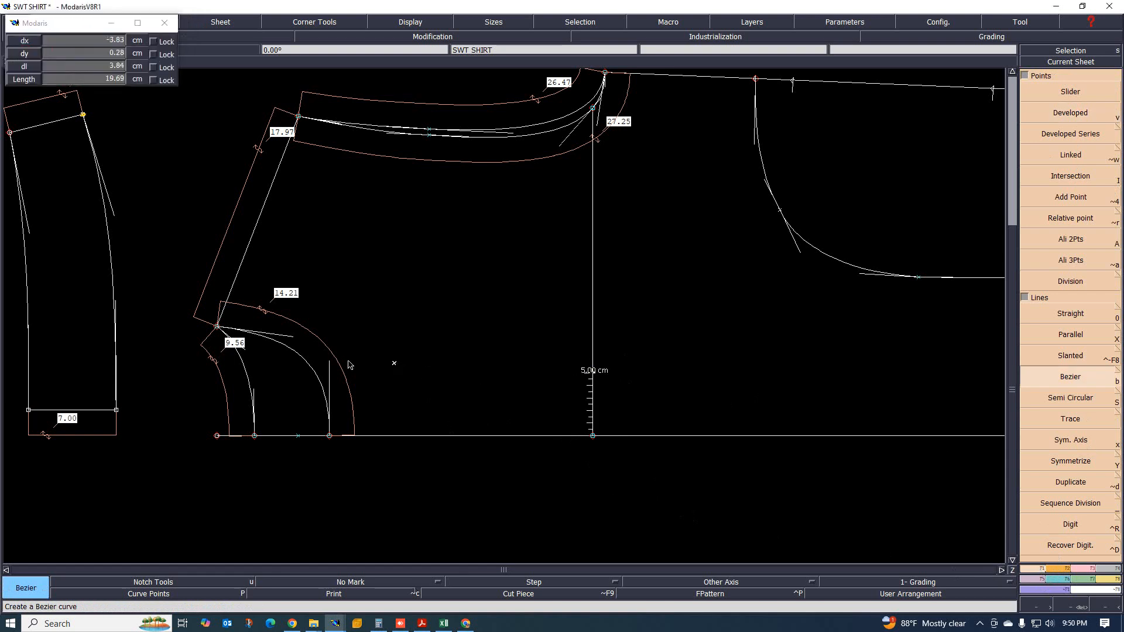
left_click(272, 339)
scroll(258, 352, "up", 2)
scroll(271, 349, "down", 4)
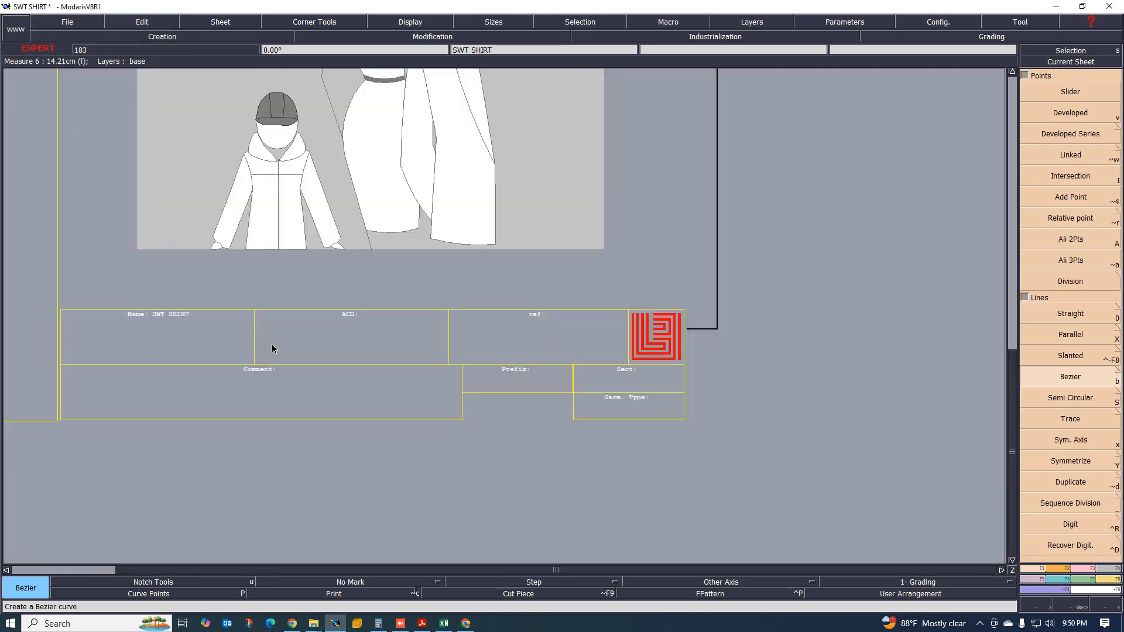
scroll(352, 410, "up", 1)
scroll(418, 404, "up", 1)
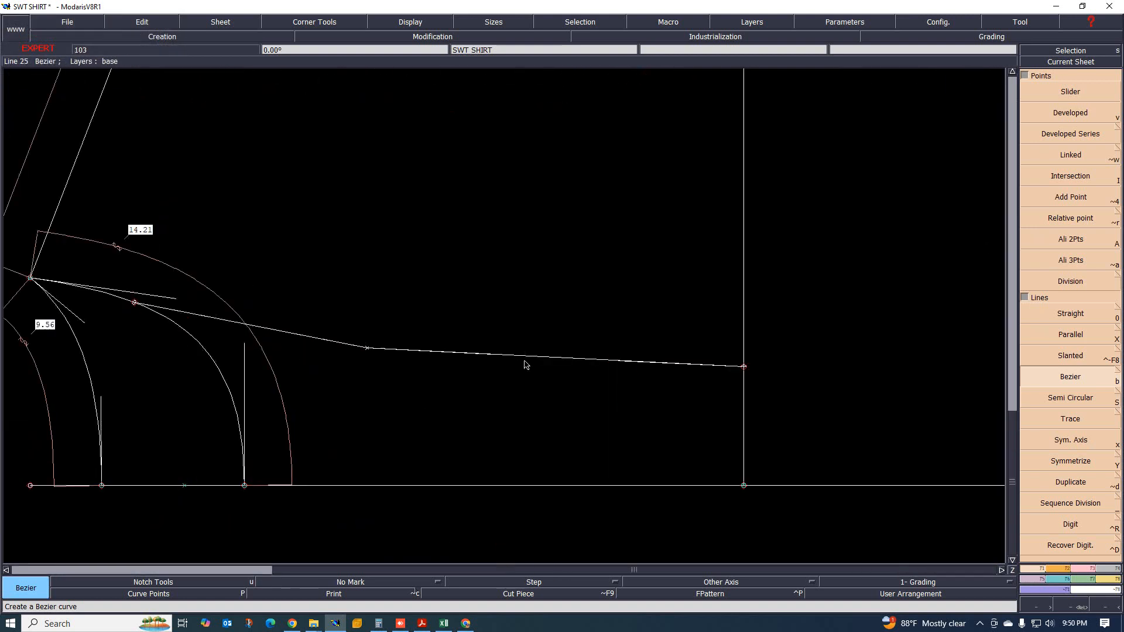
- Reshape the facing curve by adjusting its tangent handles so it runs smoothly from the neckline to the chest line
key("F2")
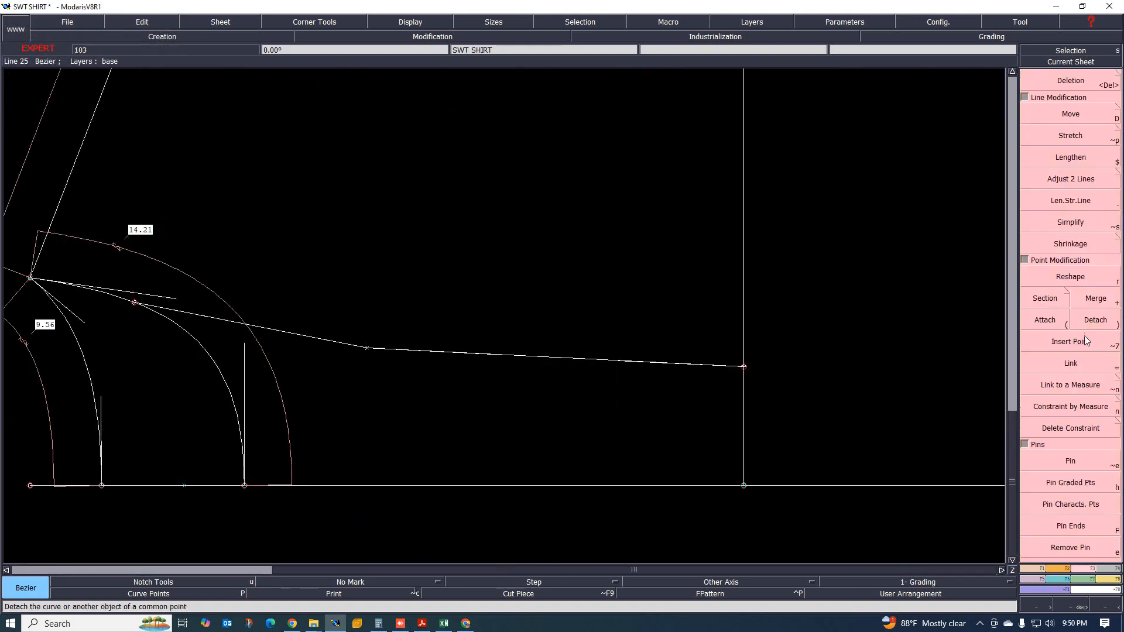
left_click(1069, 276)
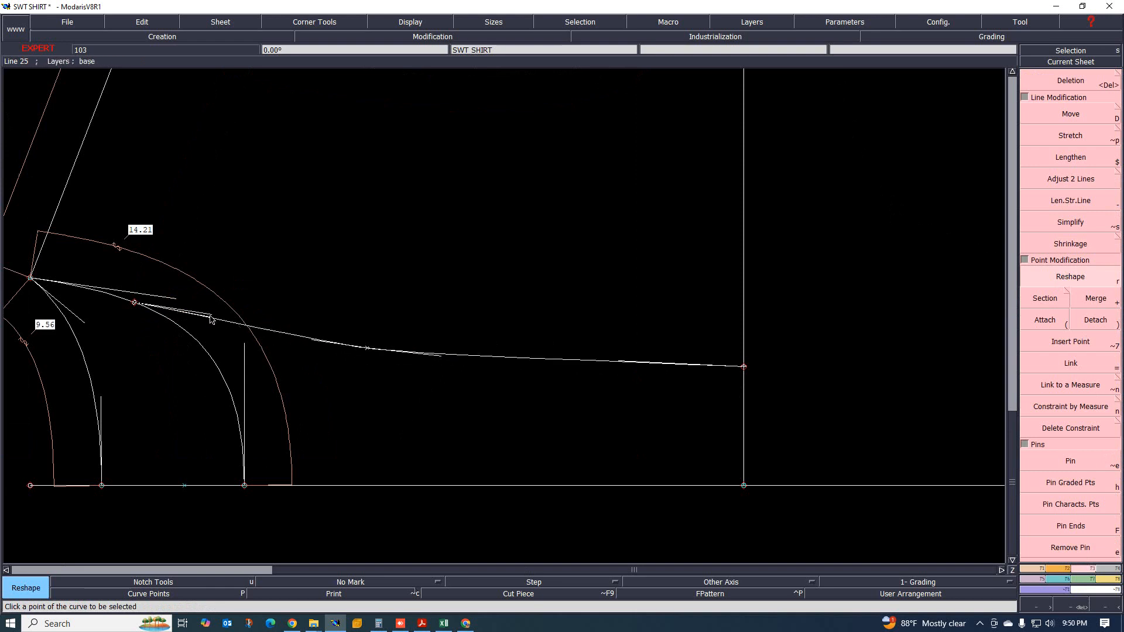
left_click(312, 343)
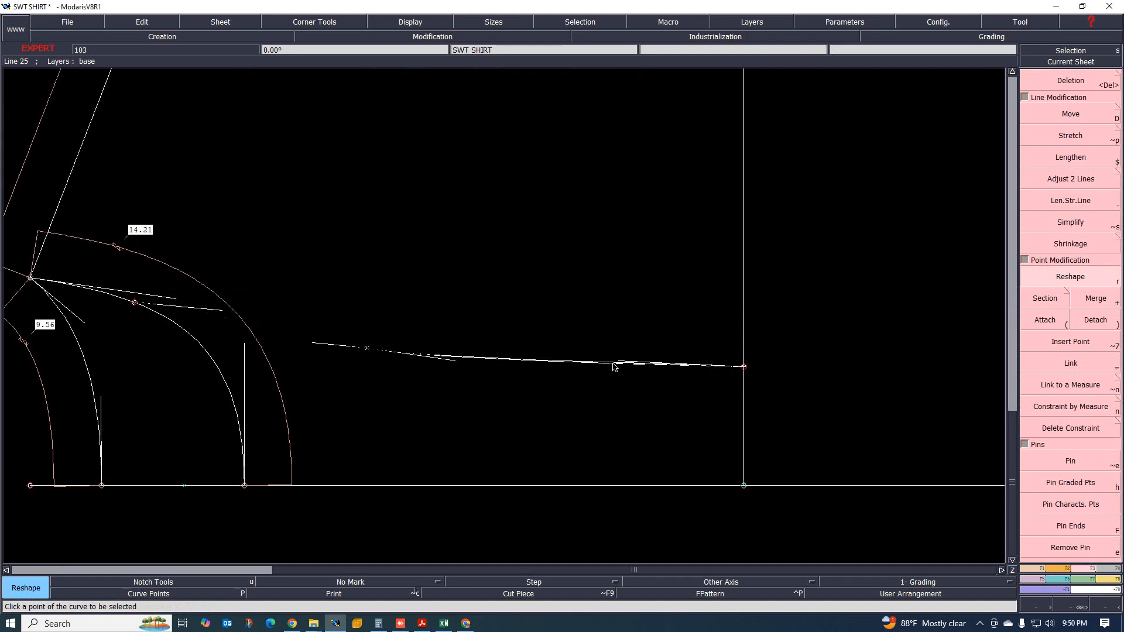
scroll(612, 367, "down", 5)
scroll(672, 304, "up", 4)
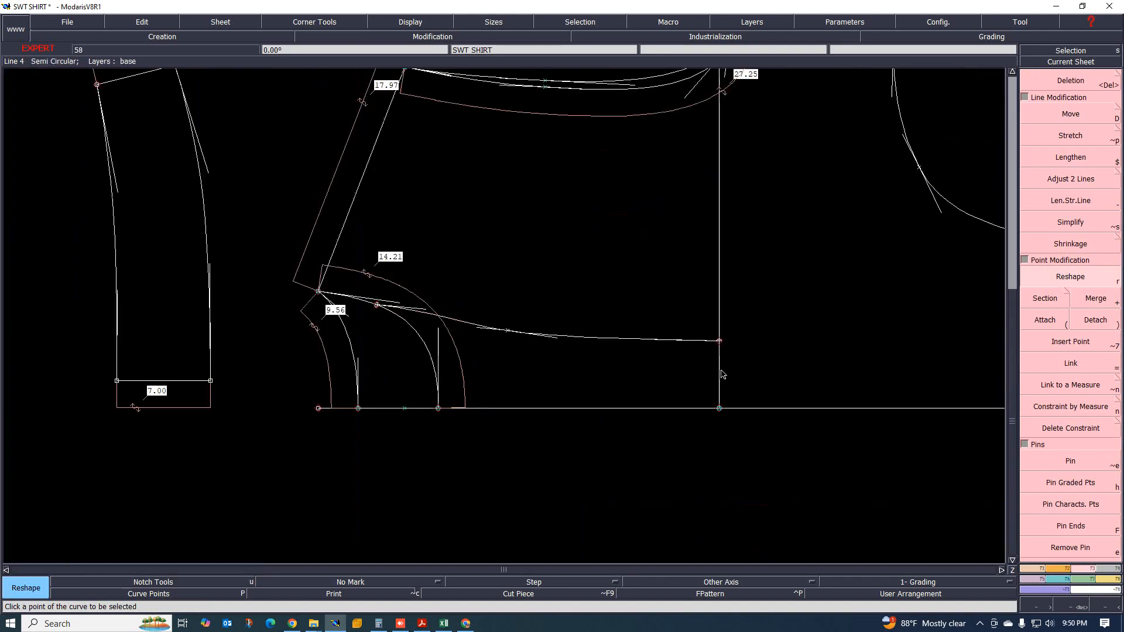
scroll(432, 434, "down", 4)
scroll(432, 426, "up", 3)
scroll(431, 417, "down", 2)
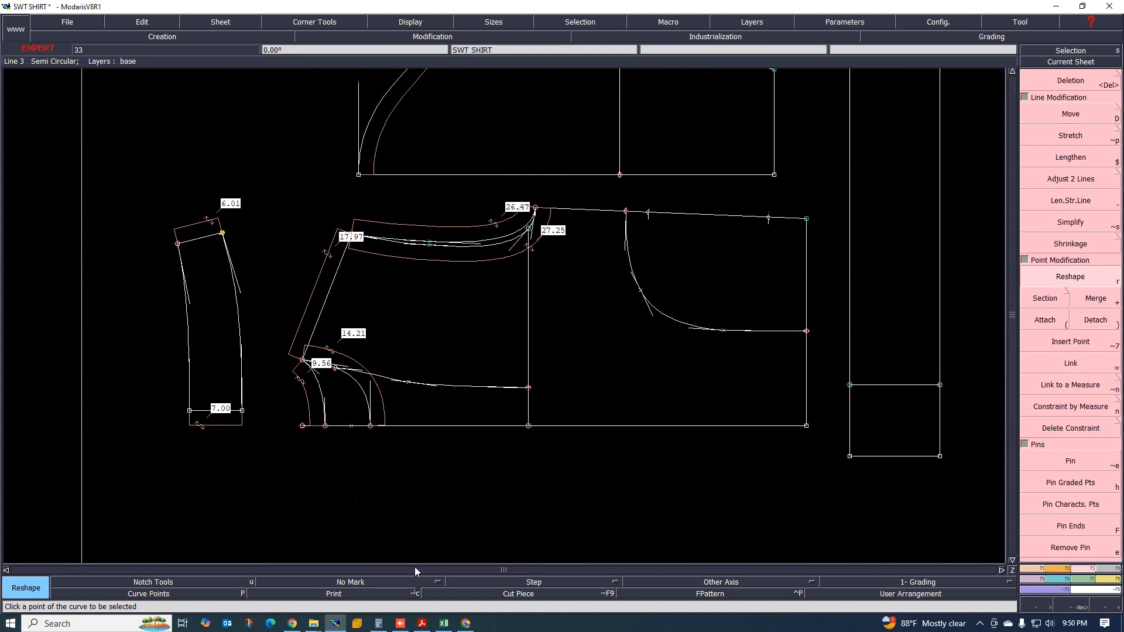
- Check the facing workmanship and accessories pages in the tech pack PDF, and return to the whole pattern sheet in Modaris
left_click(422, 624)
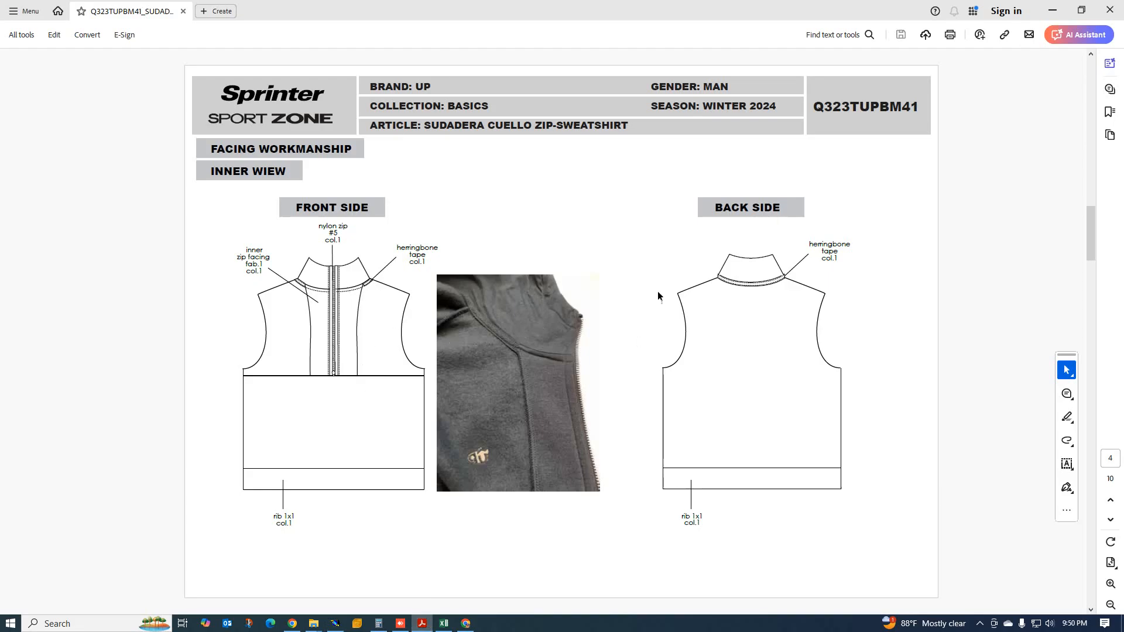
scroll(384, 349, "down", 1)
scroll(370, 345, "up", 2)
scroll(356, 337, "down", 2)
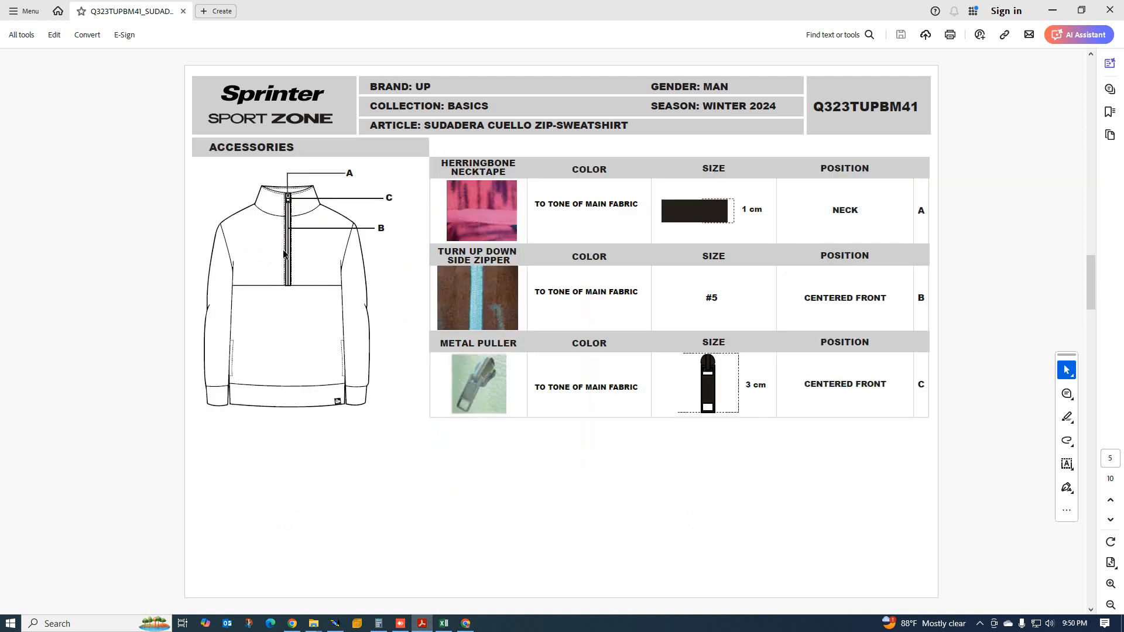
left_click(1052, 10)
scroll(452, 338, "up", 4)
scroll(612, 256, "up", 2)
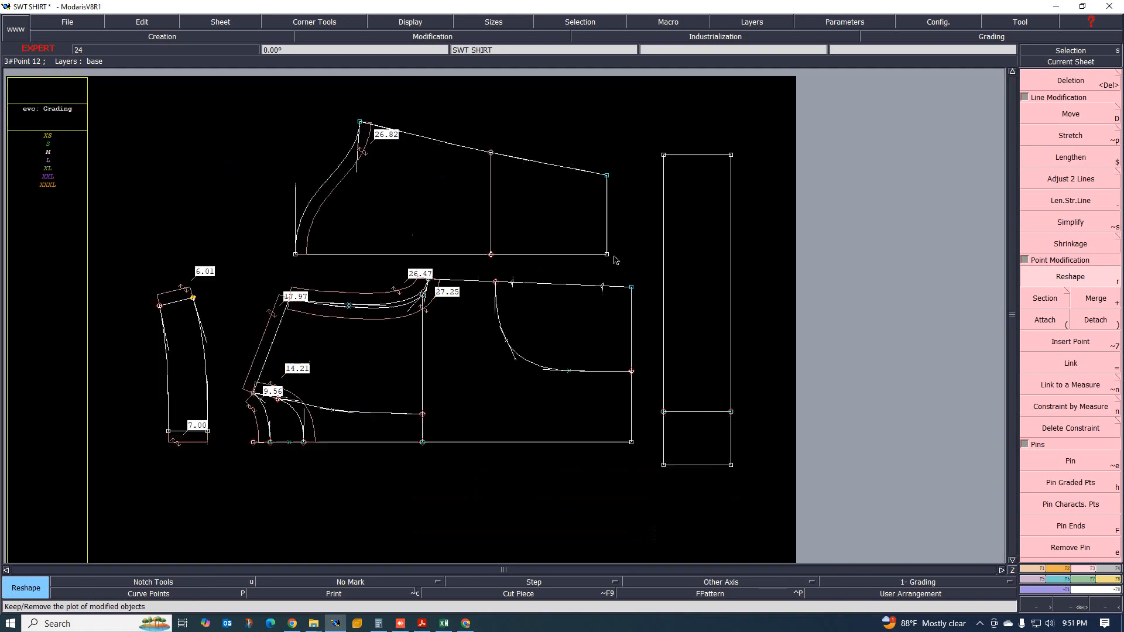
scroll(444, 300, "down", 3)
scroll(498, 253, "up", 2)
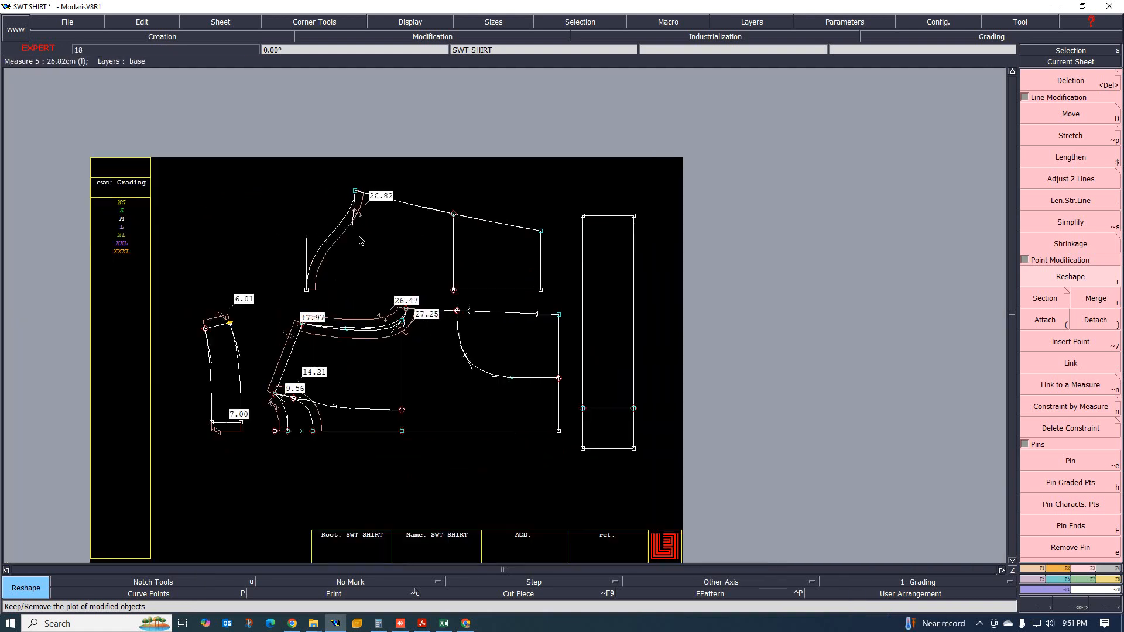
- Hide the curve handles on the pattern sheet
left_click(407, 23)
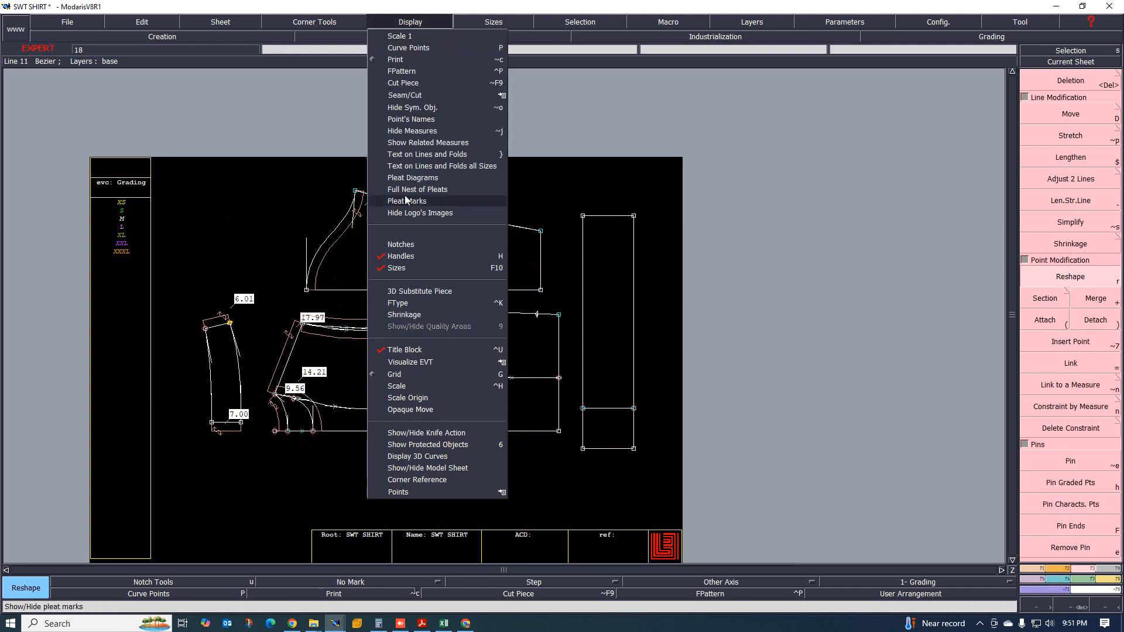
left_click(399, 257)
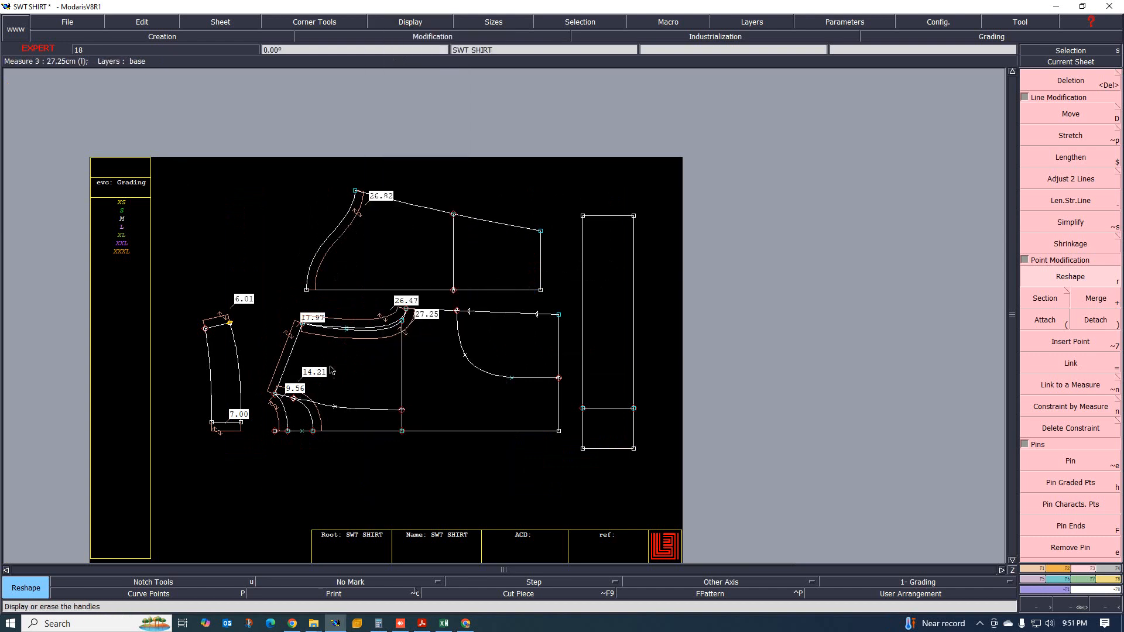
scroll(344, 371, "up", 1)
scroll(341, 358, "down", 1)
scroll(340, 355, "up", 1)
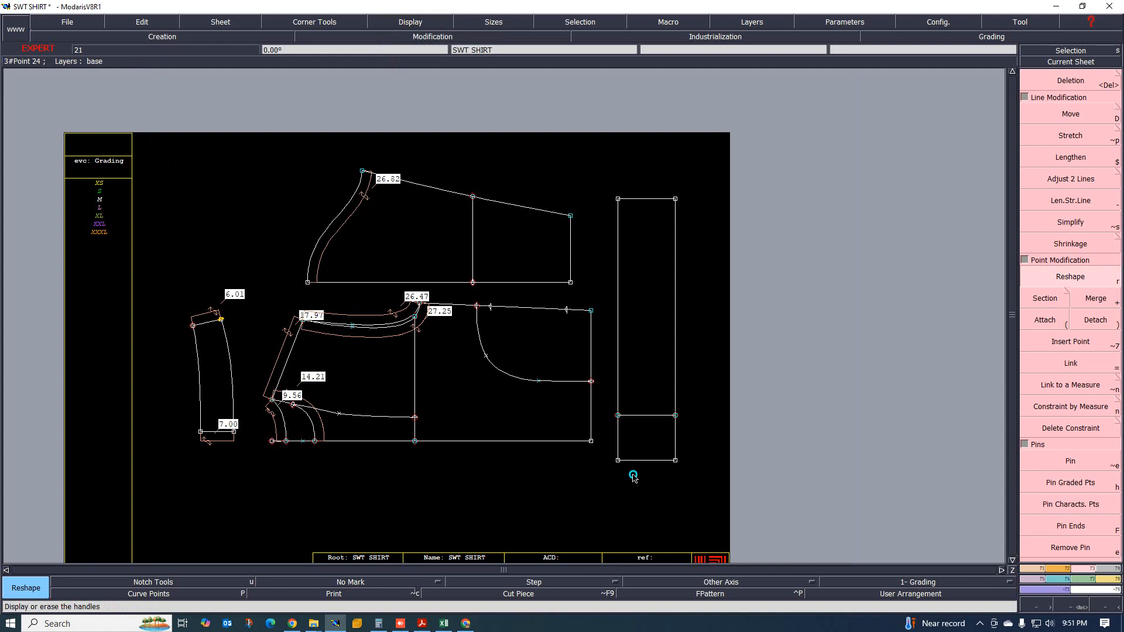
- Select all pattern pieces on the sheet and apply a 1 cm line seam at both beginning and end
left_click_drag(153, 144, 697, 502)
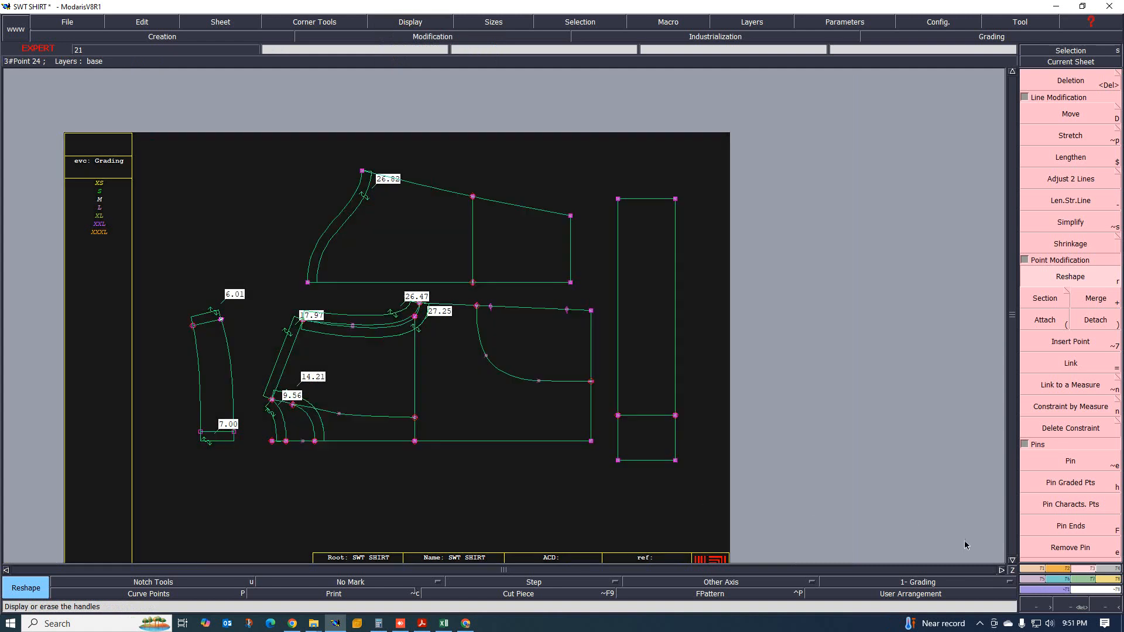
left_click(1111, 572)
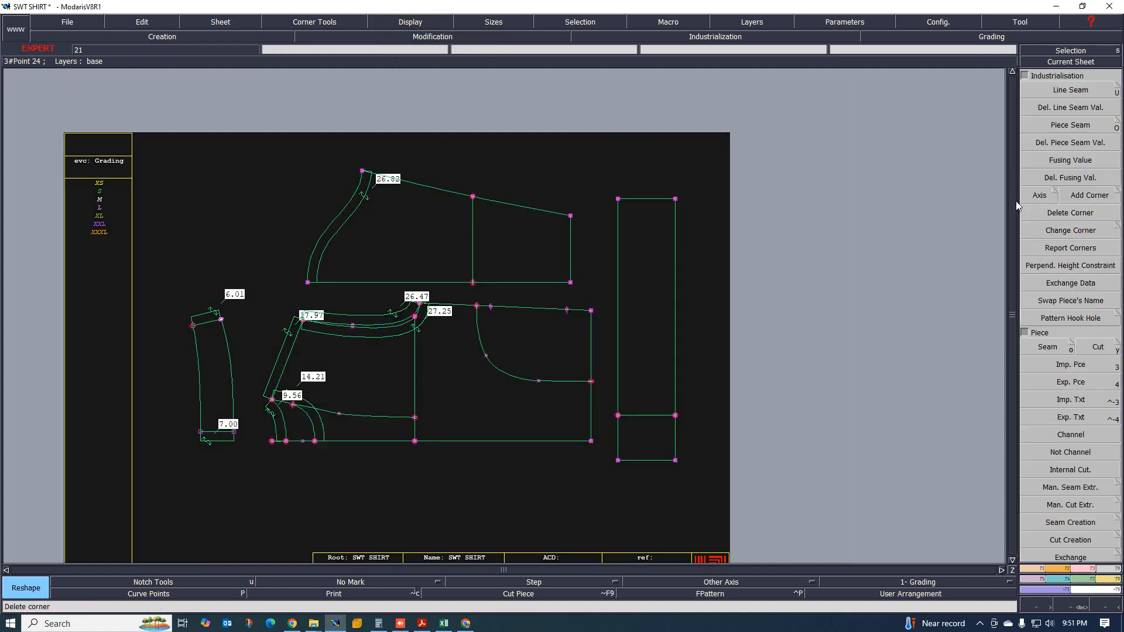
left_click(1071, 89)
left_click(435, 182)
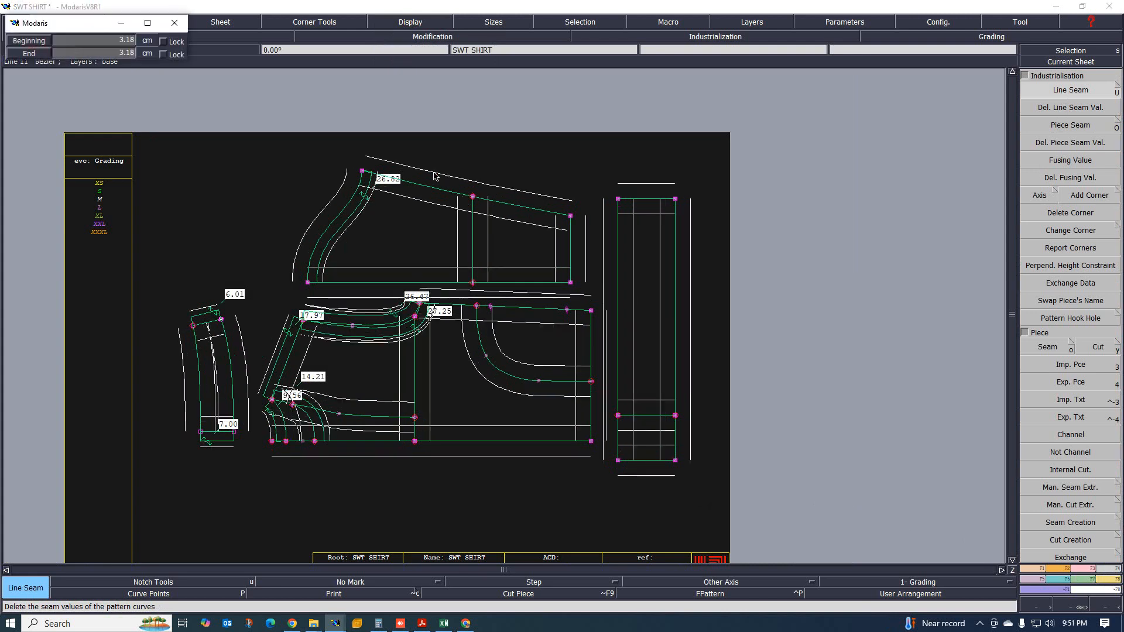
type("1")
key("Return")
type("1")
key("Return")
scroll(415, 275, "down", 2)
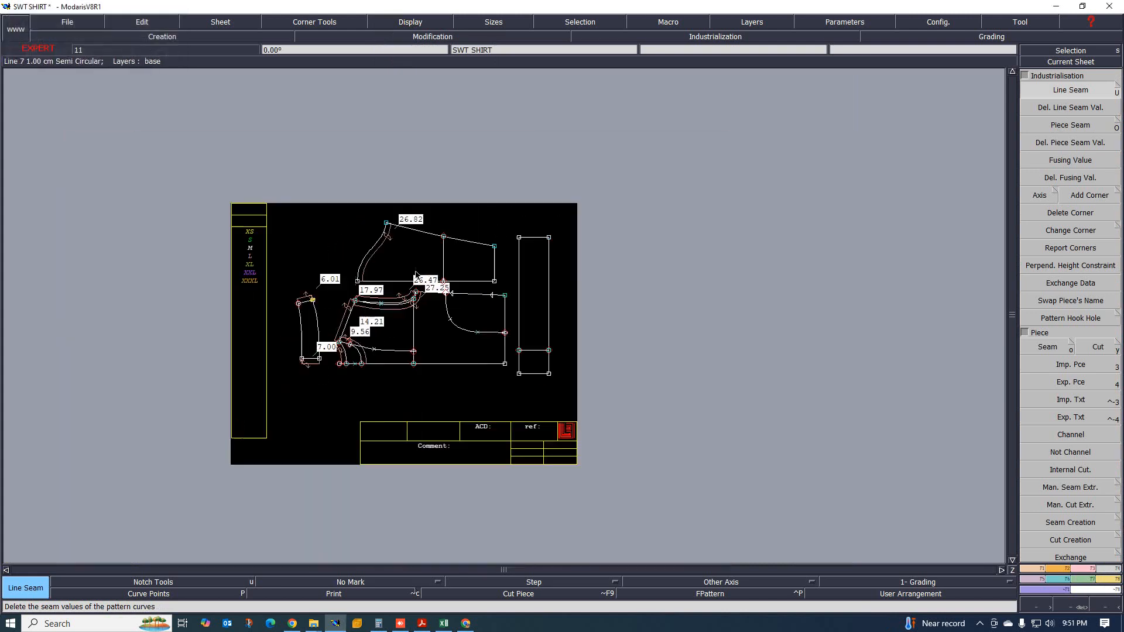
scroll(415, 275, "up", 1)
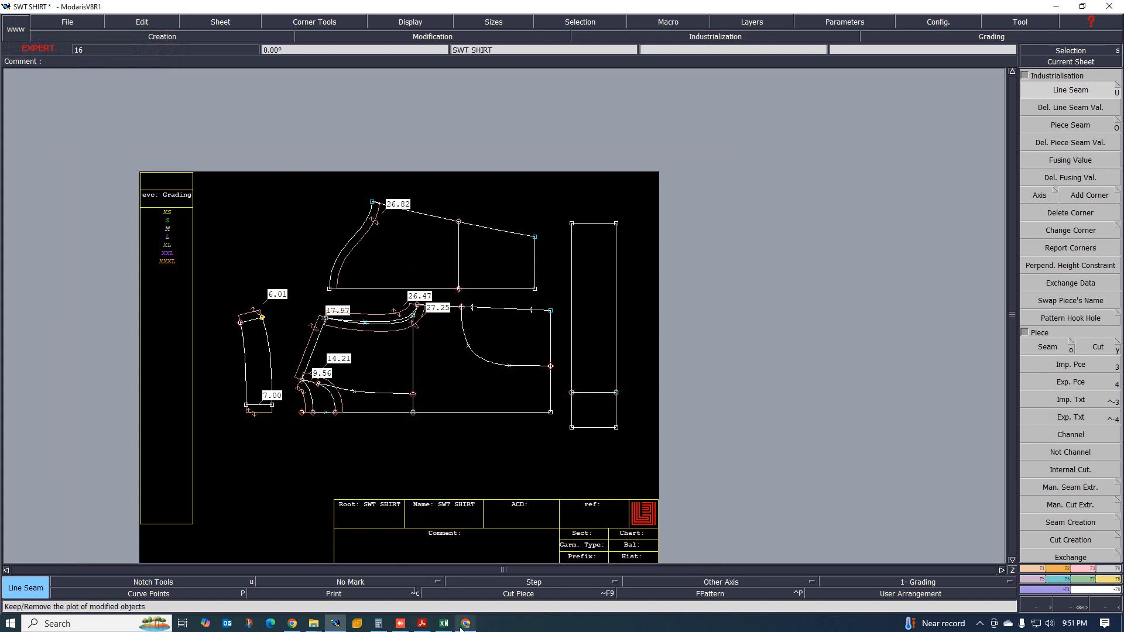
- Compare the garment sketch page in the tech pack PDF with the drafted body, sleeve, collar and rib pieces in Modaris
left_click(422, 624)
scroll(393, 402, "up", 2)
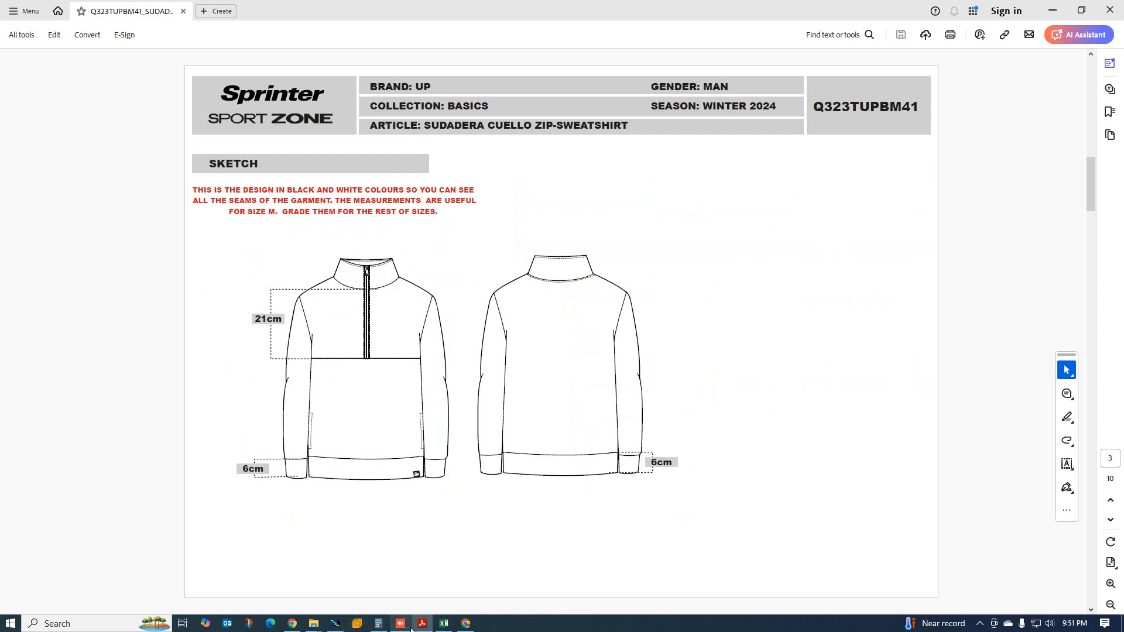
left_click(335, 623)
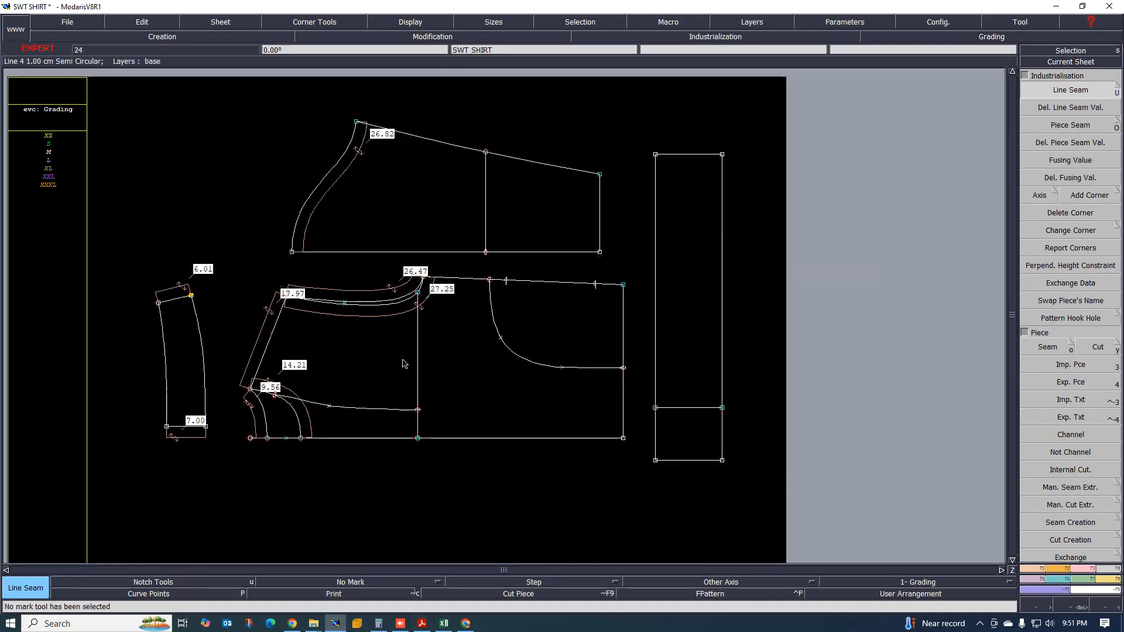
scroll(403, 363, "down", 3)
scroll(398, 358, "up", 2)
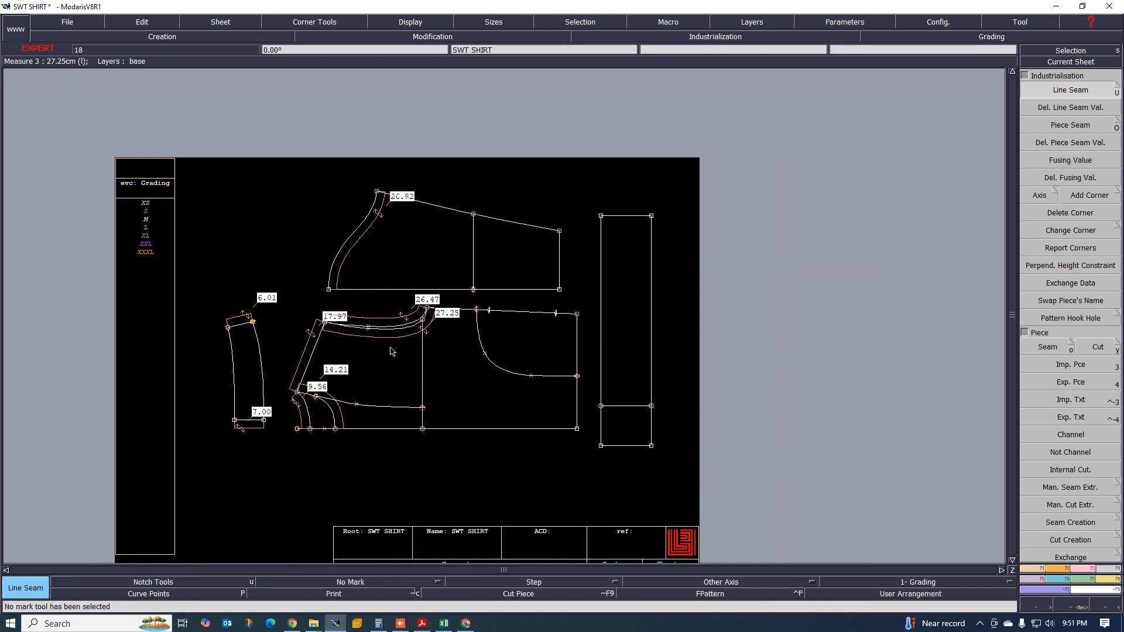
scroll(394, 353, "up", 1)
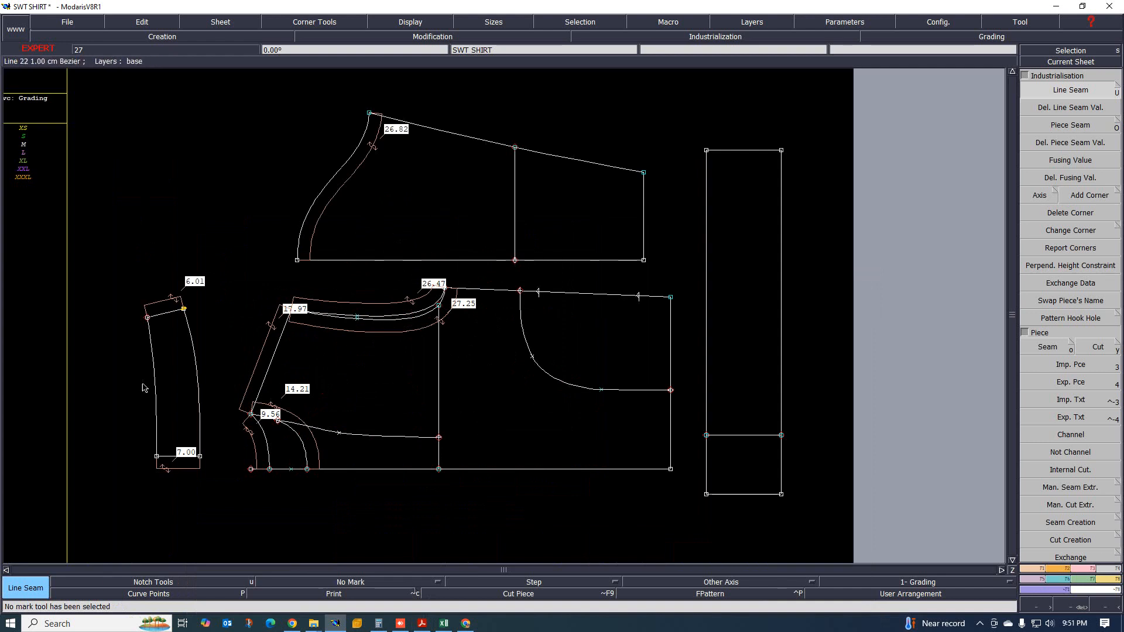
scroll(369, 477, "down", 2)
scroll(362, 469, "up", 1)
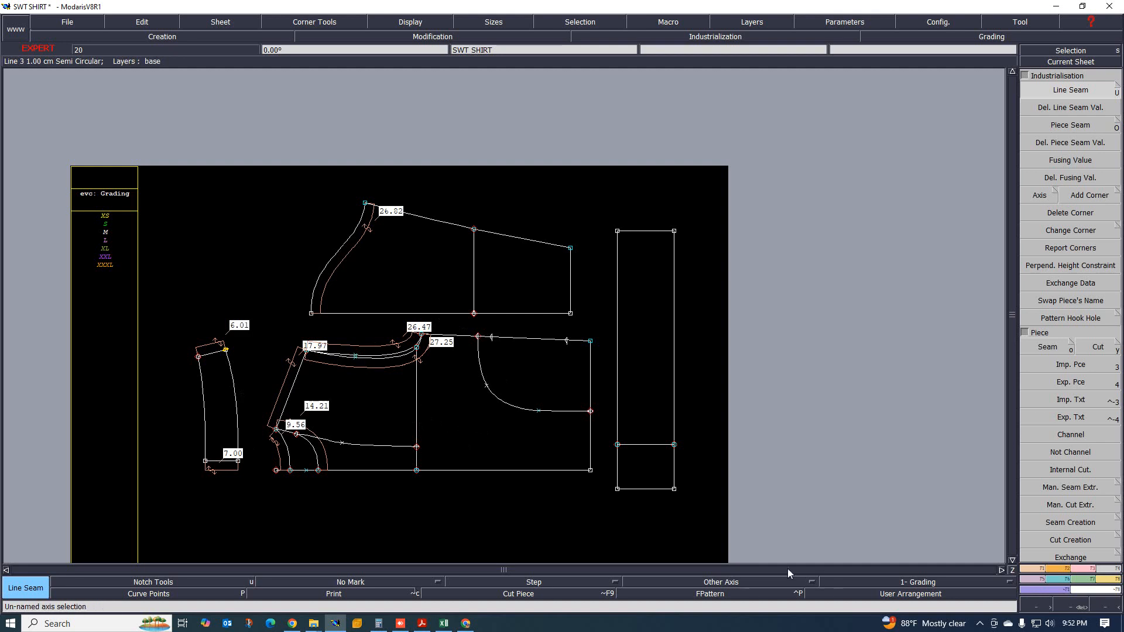
left_click(979, 625)
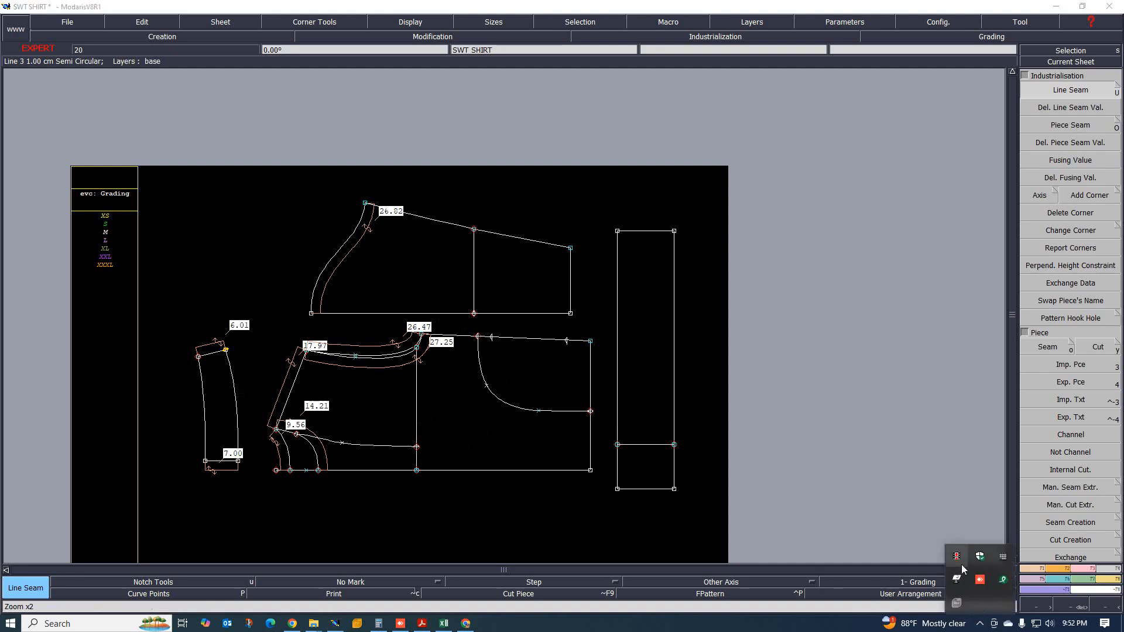